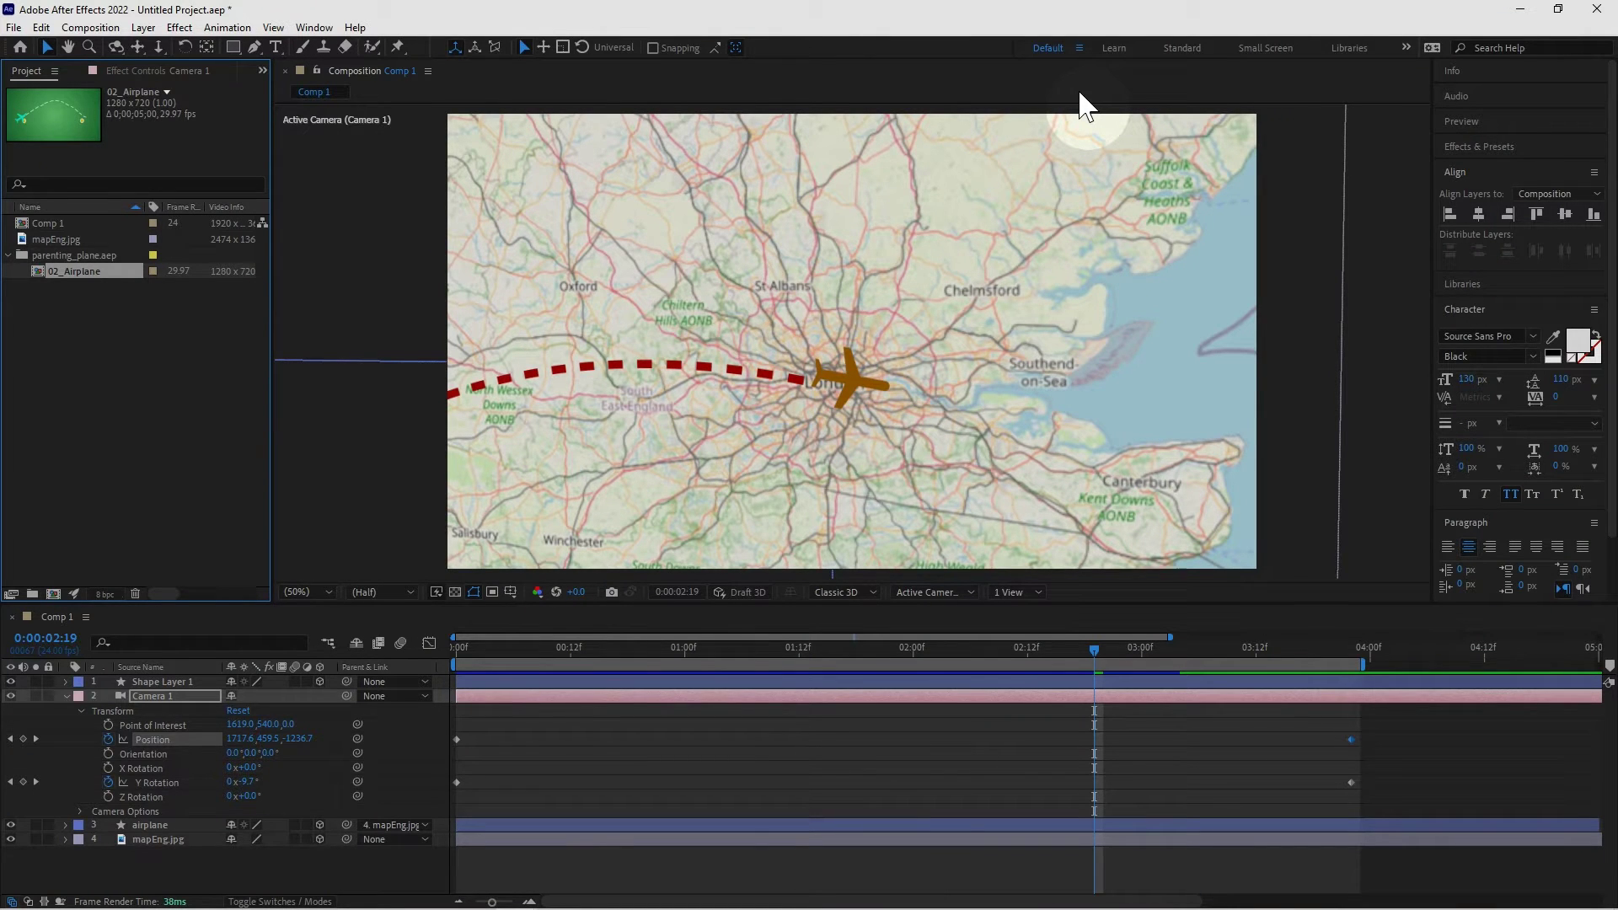
Step: Preview the Comp 1 airplane animation, then select the mapEng.jpg footage
{"action": "key", "text": "space"}
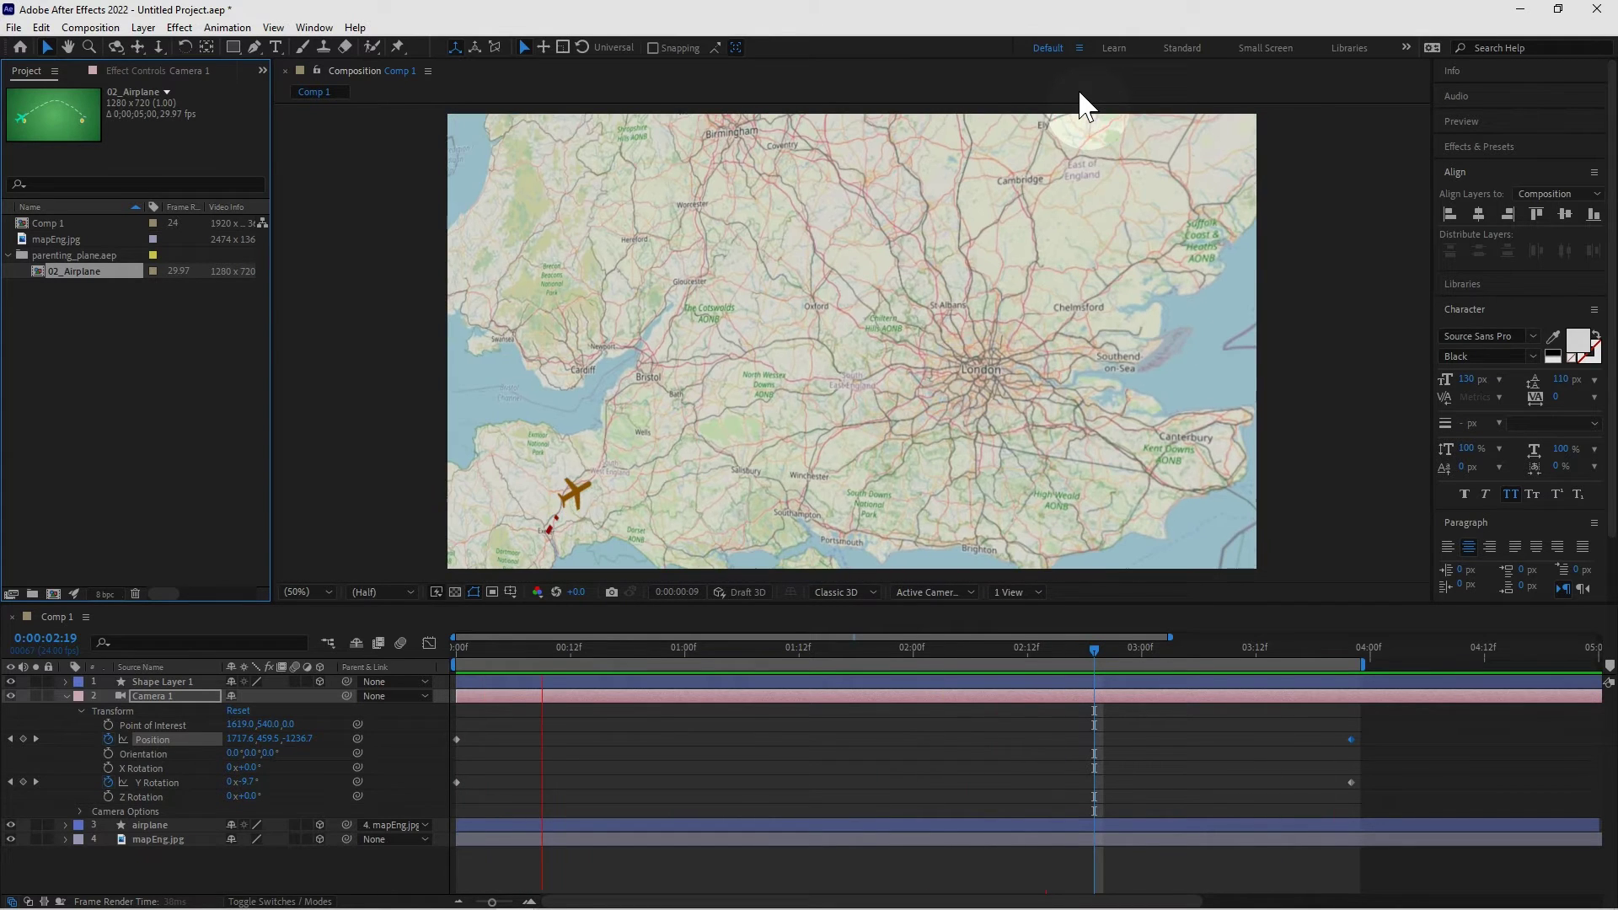
{"action": "key", "text": "space"}
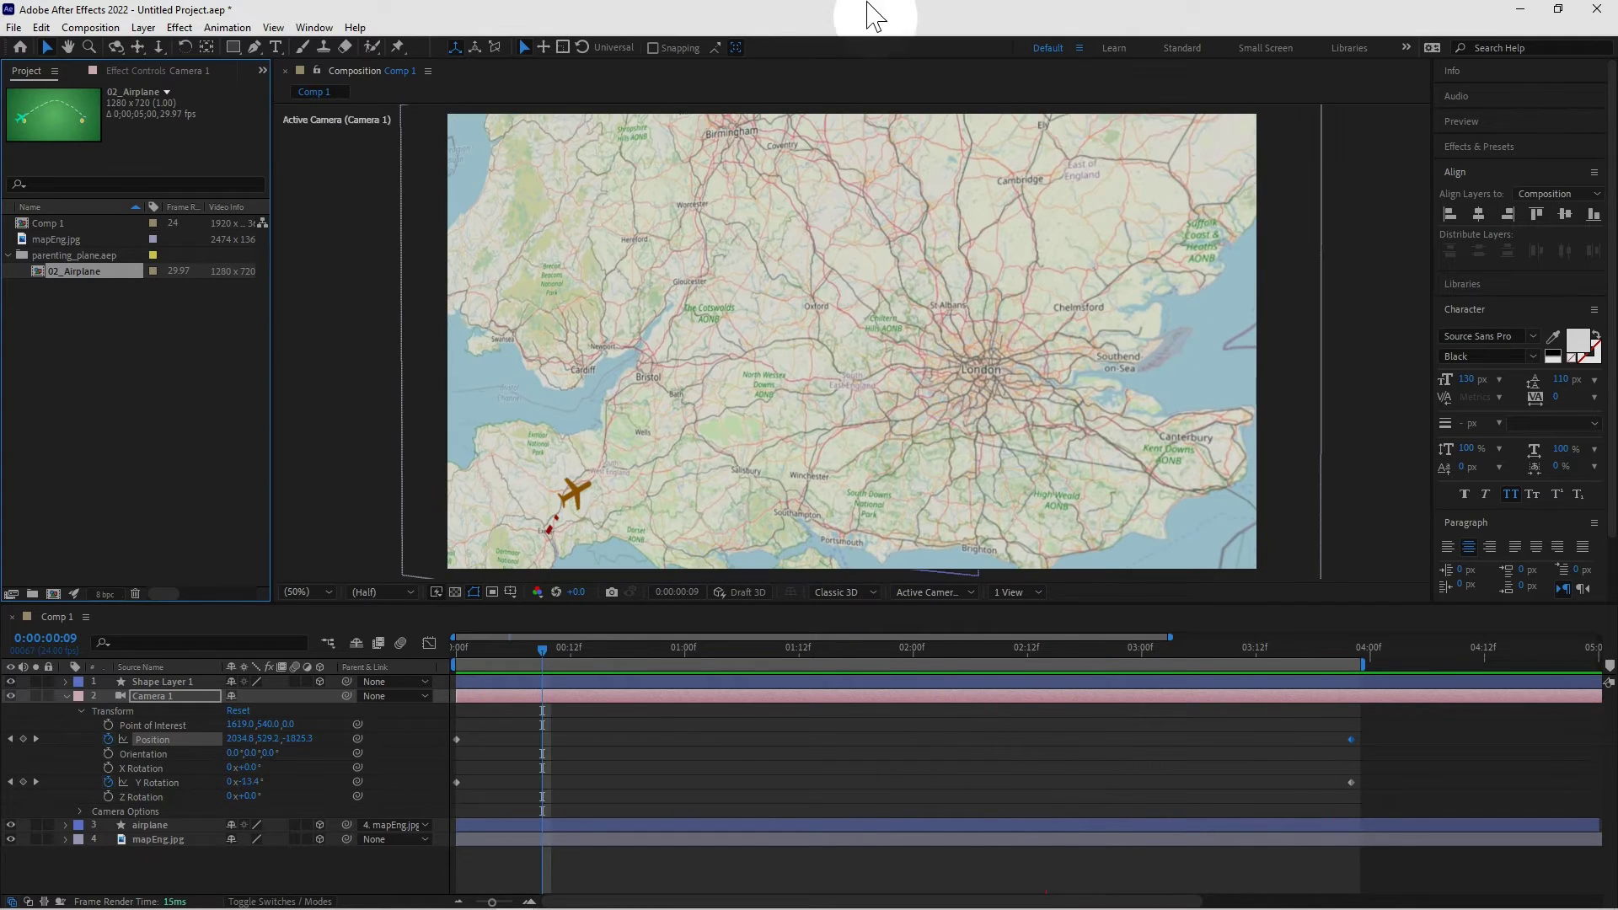
{"action": "left_click", "coordinate": [73, 241]}
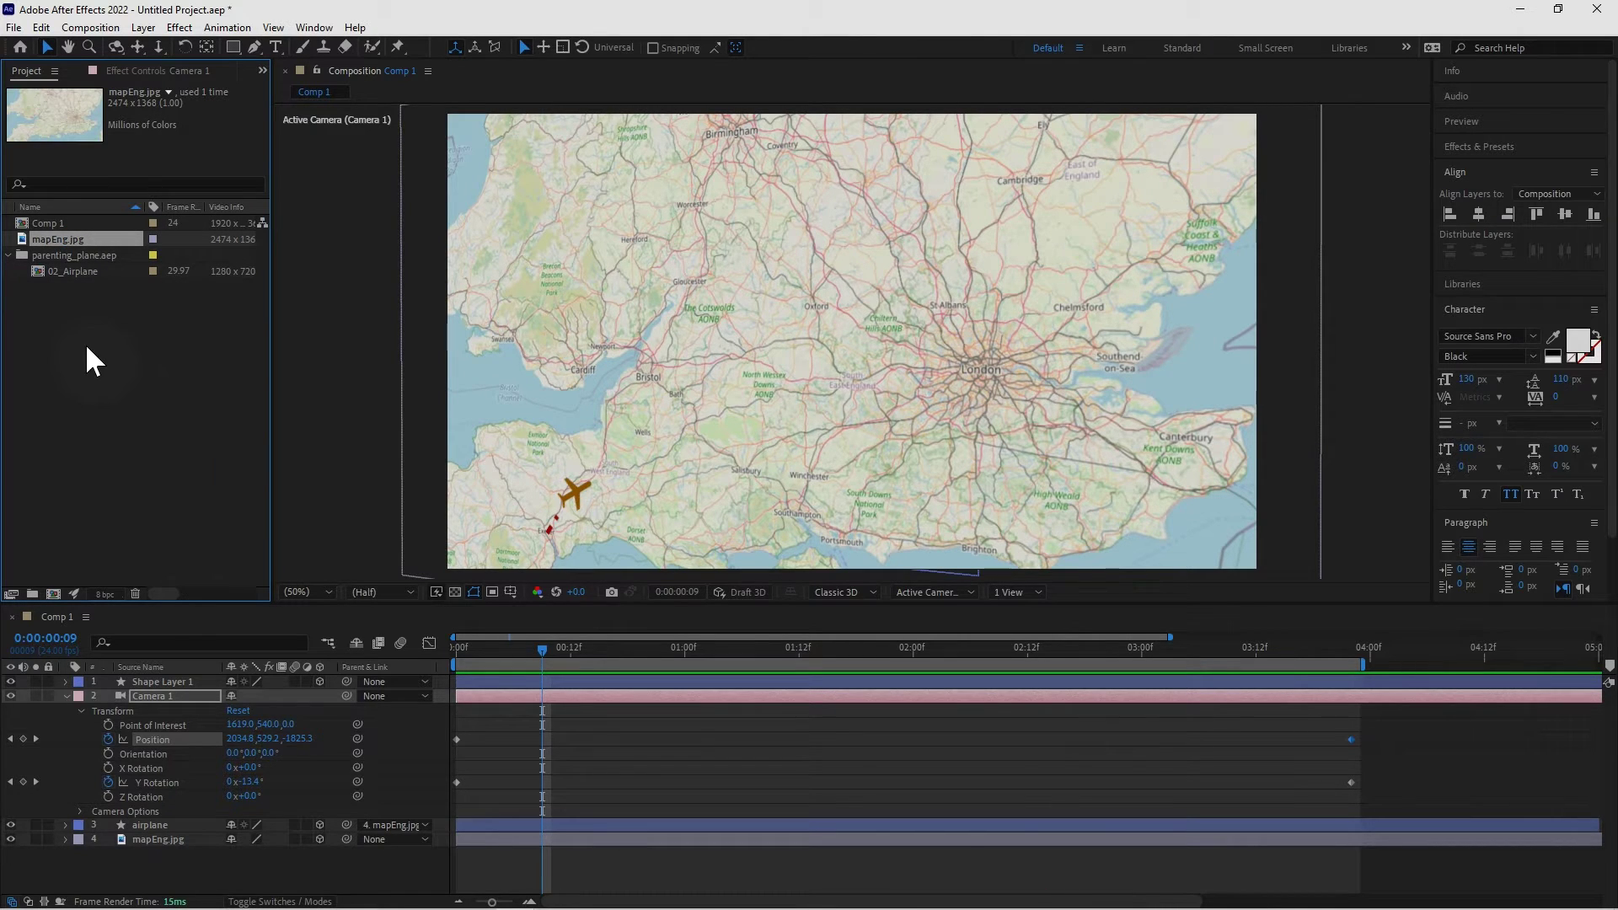
Step: Create a composition named 'Travel Animation' with a duration of 0:00:05:00
{"action": "left_click", "coordinate": [54, 592]}
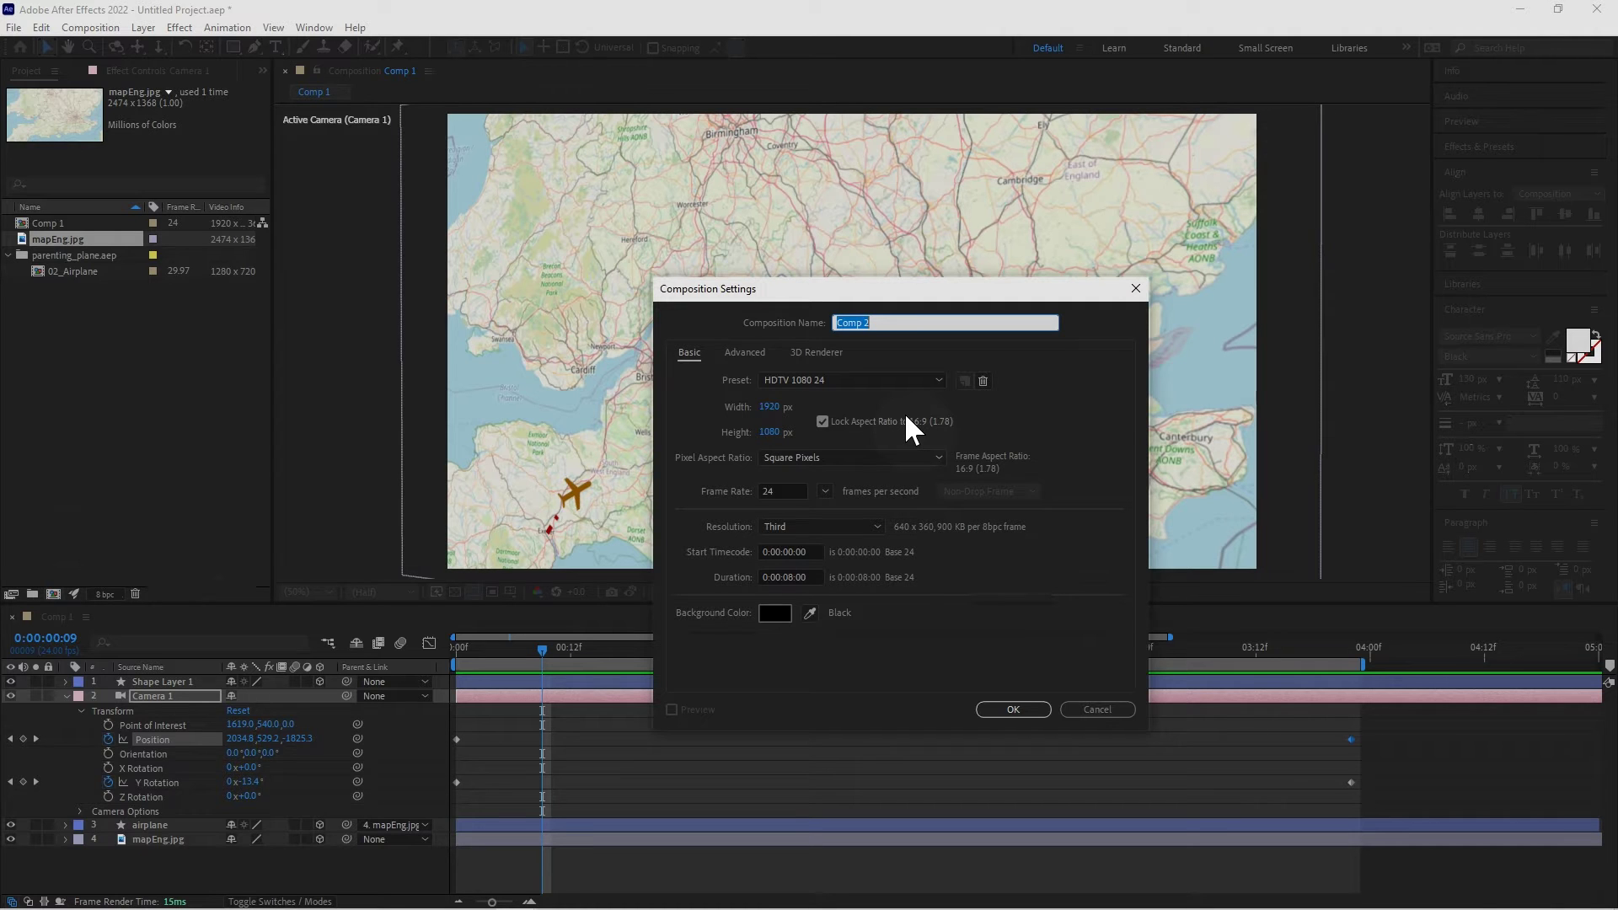
{"action": "type", "text": "Travel Animation"}
{"action": "left_click", "coordinate": [813, 574]}
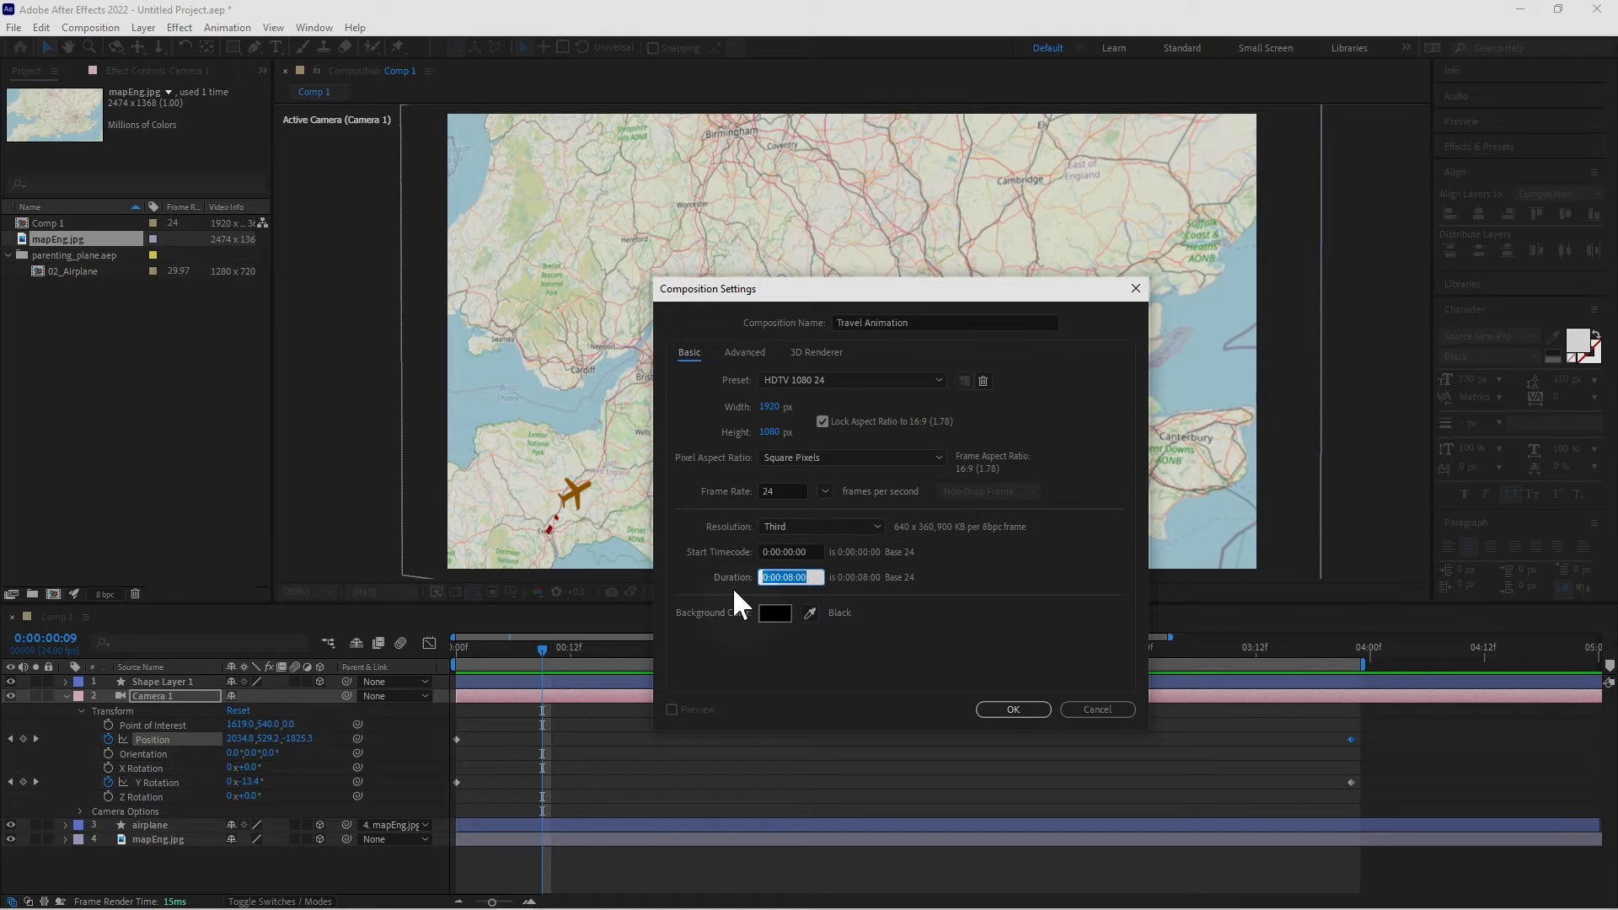
{"action": "type", "text": "500"}
{"action": "key", "text": "Return"}
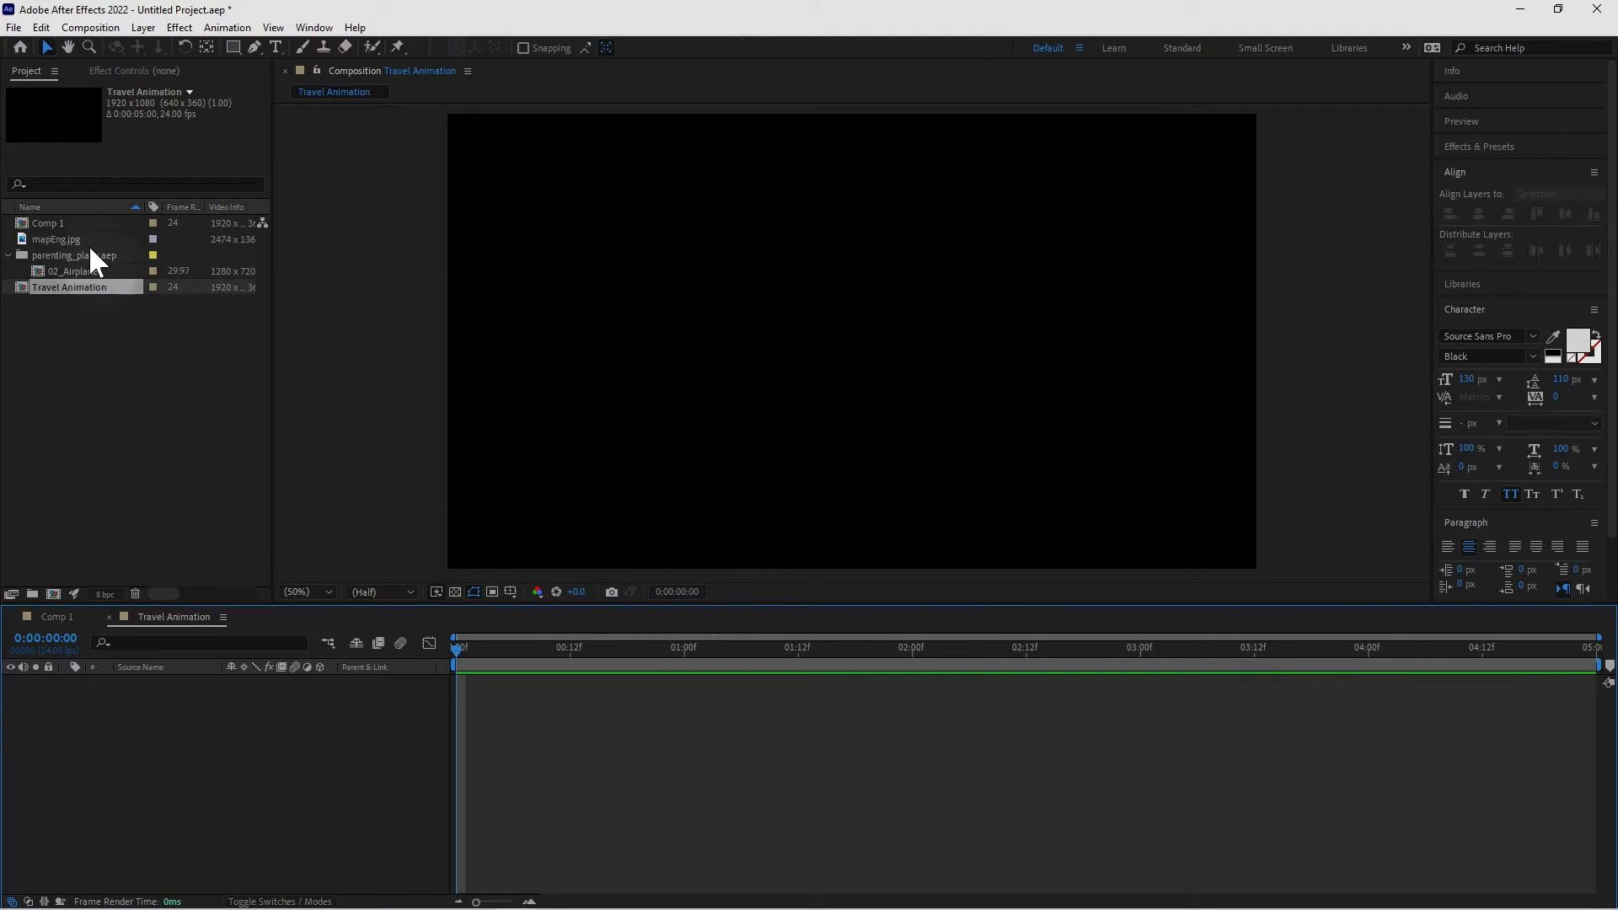
Step: Add mapEng.jpg to Travel Animation and fit the map layer to the comp size
{"action": "left_click_drag", "start_coordinate": [76, 241], "coordinate": [225, 731]}
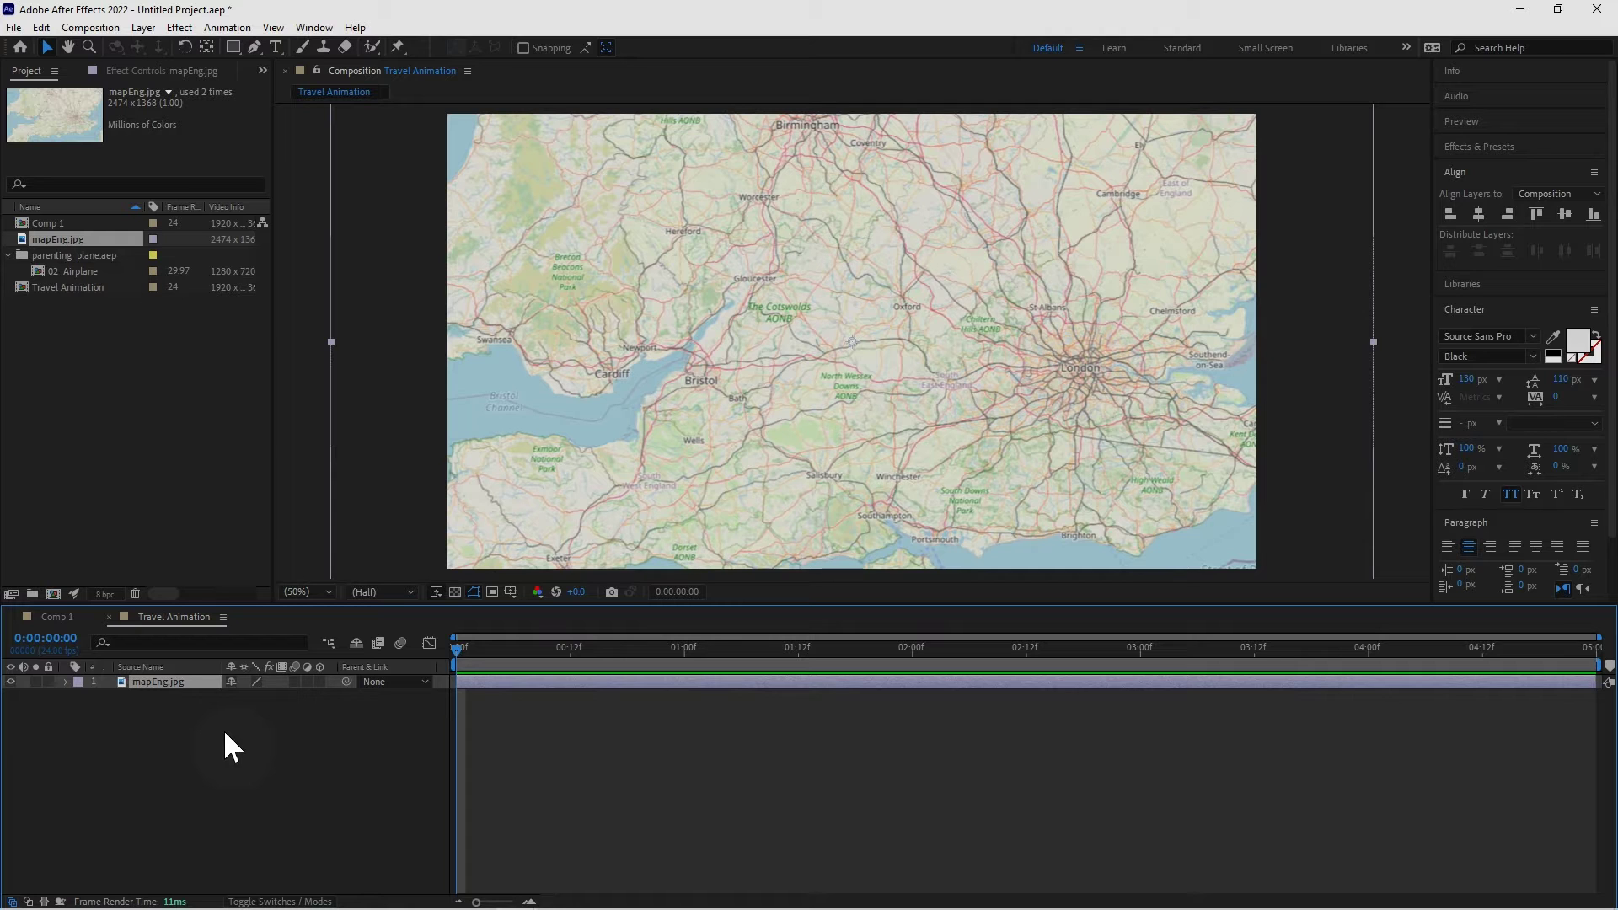
{"action": "left_click", "coordinate": [142, 27]}
{"action": "mouse_move", "coordinate": [300, 223]}
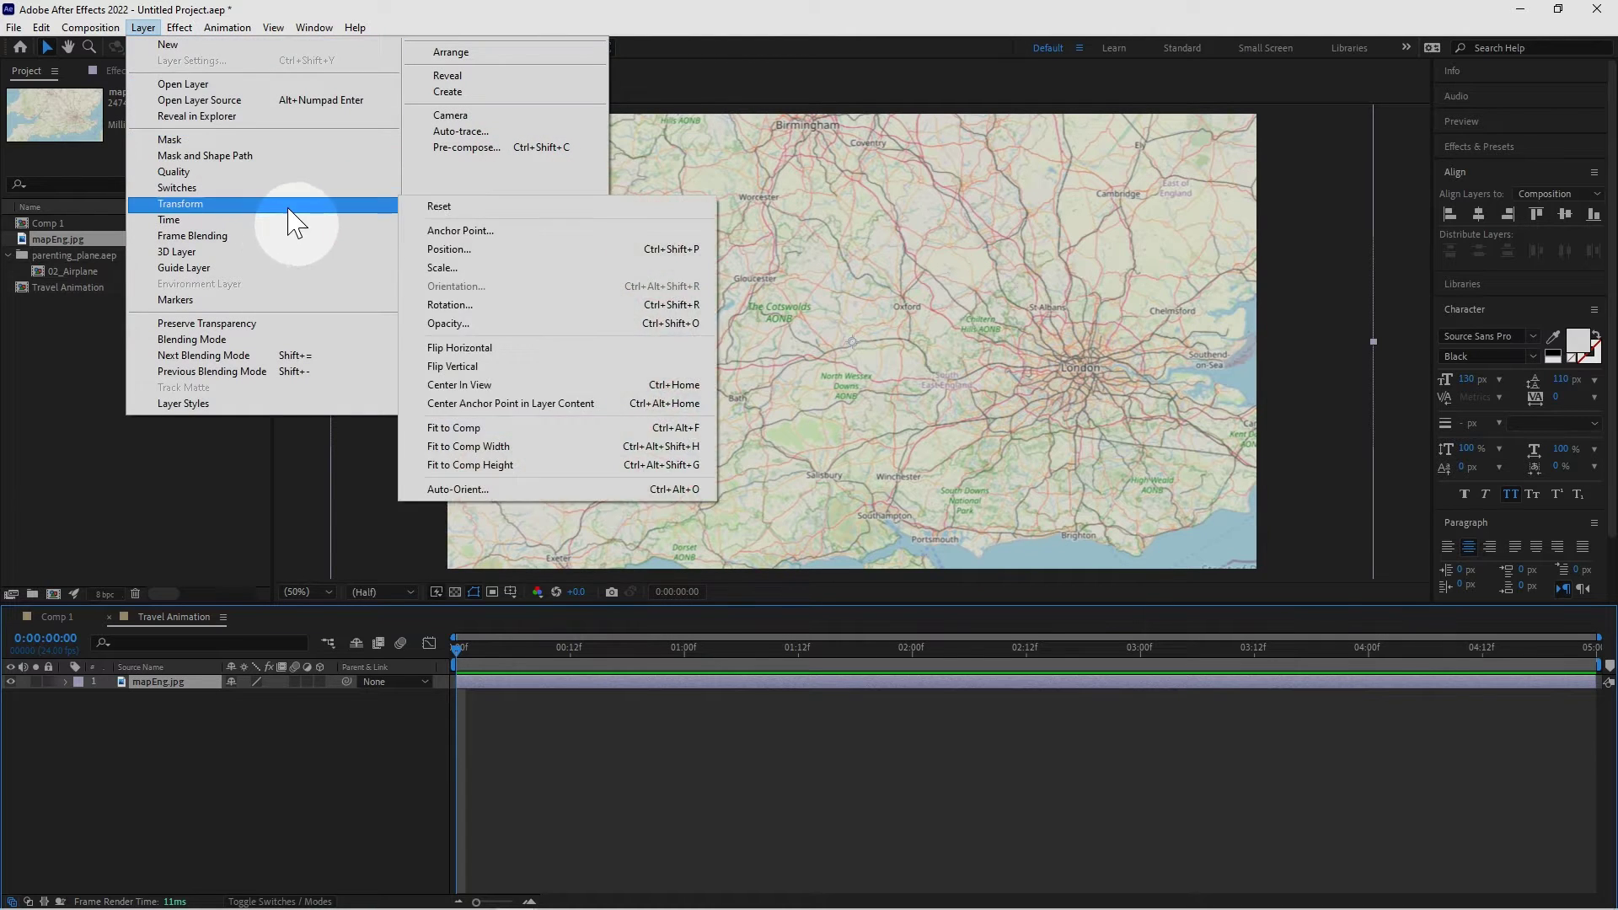
{"action": "left_click", "coordinate": [546, 447]}
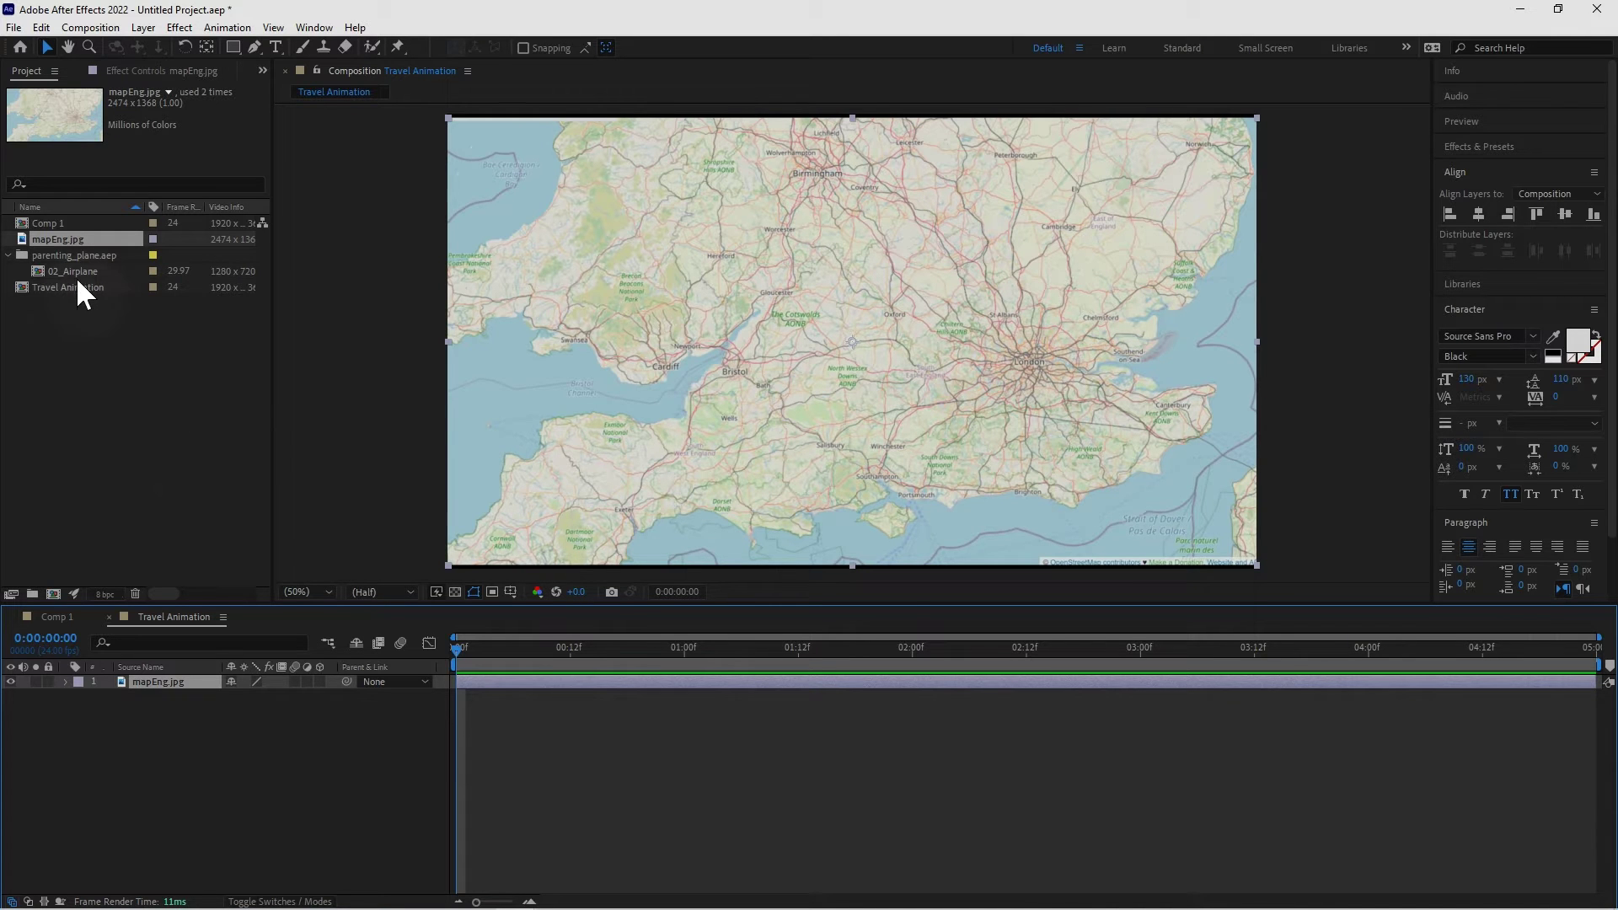
Step: Copy the airplane layer from 02_Airplane and paste it into Travel Animation
{"action": "left_click", "coordinate": [56, 615]}
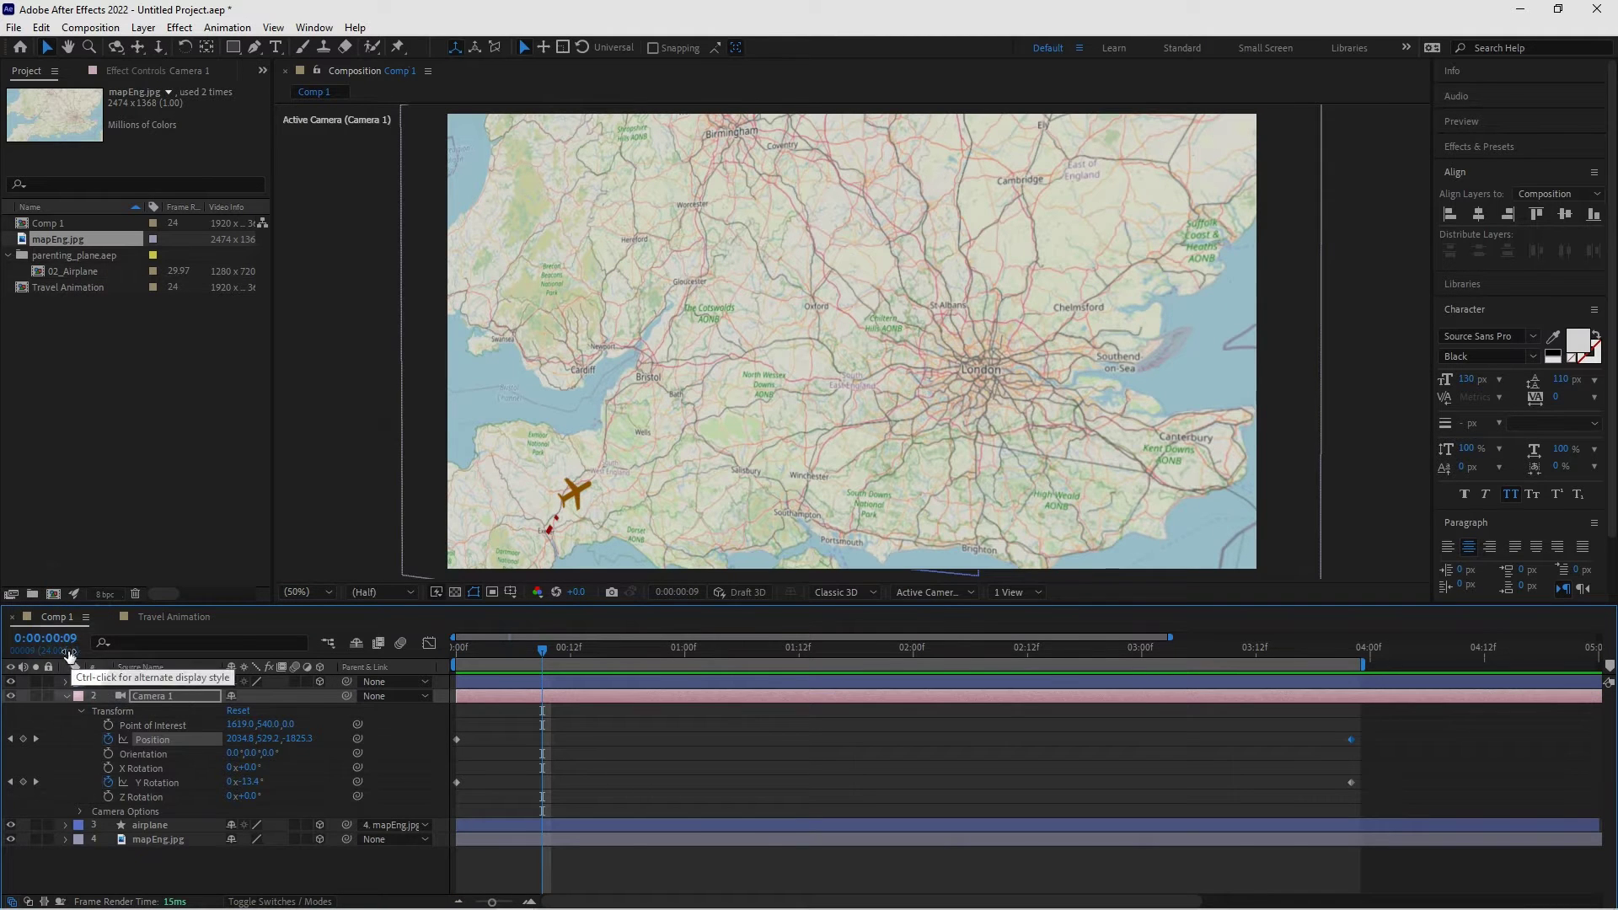
{"action": "left_click", "coordinate": [145, 616]}
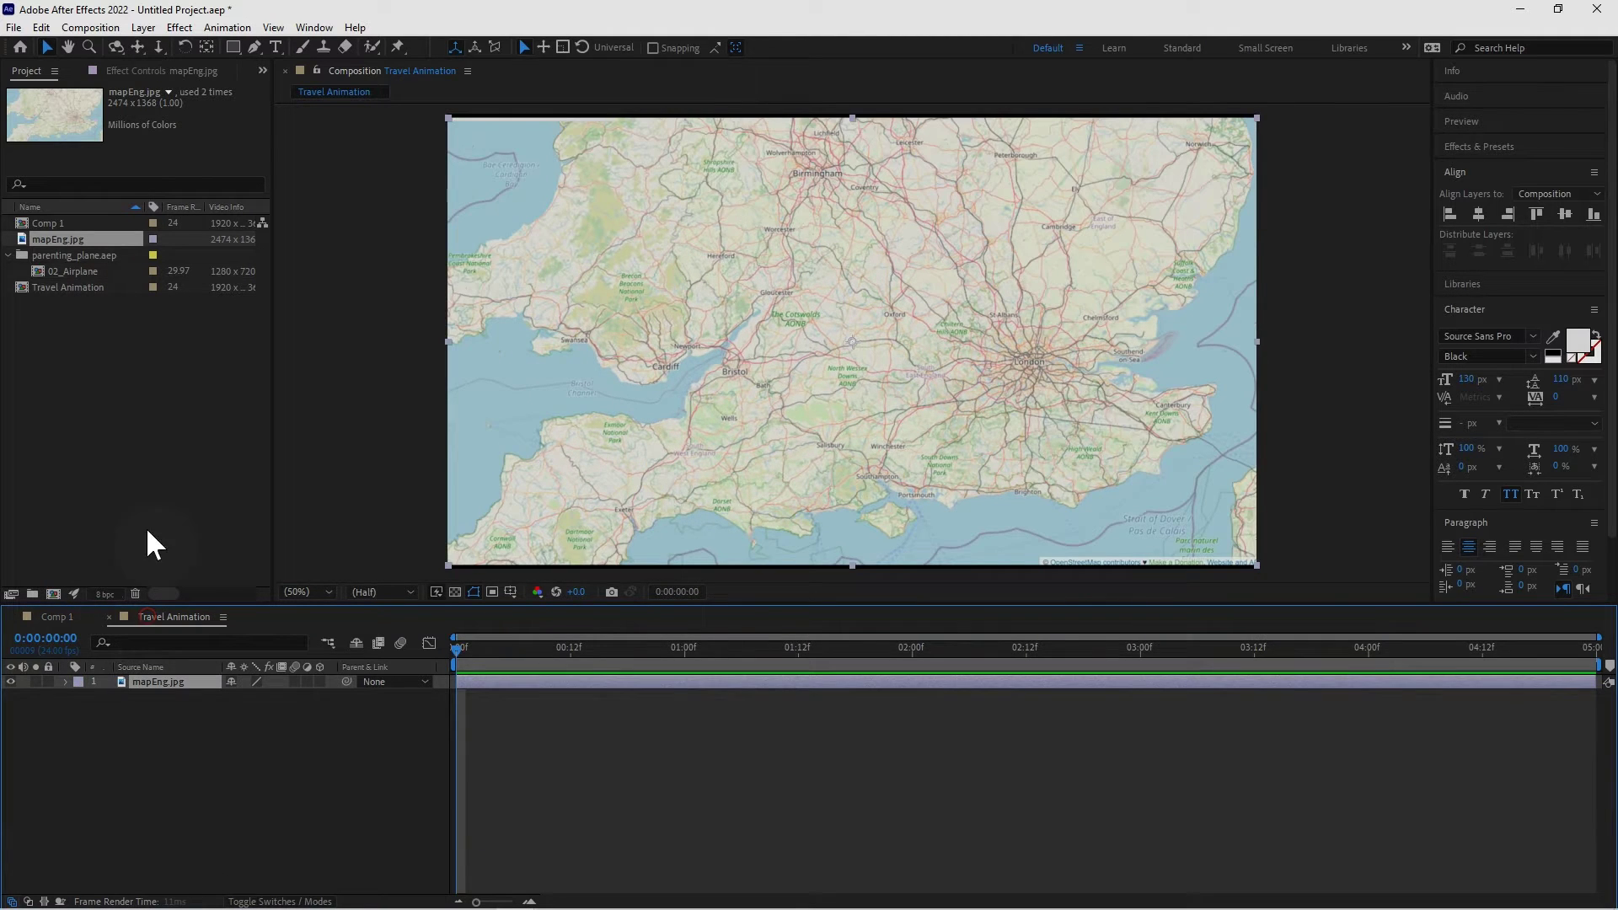
{"action": "double_click", "coordinate": [80, 270]}
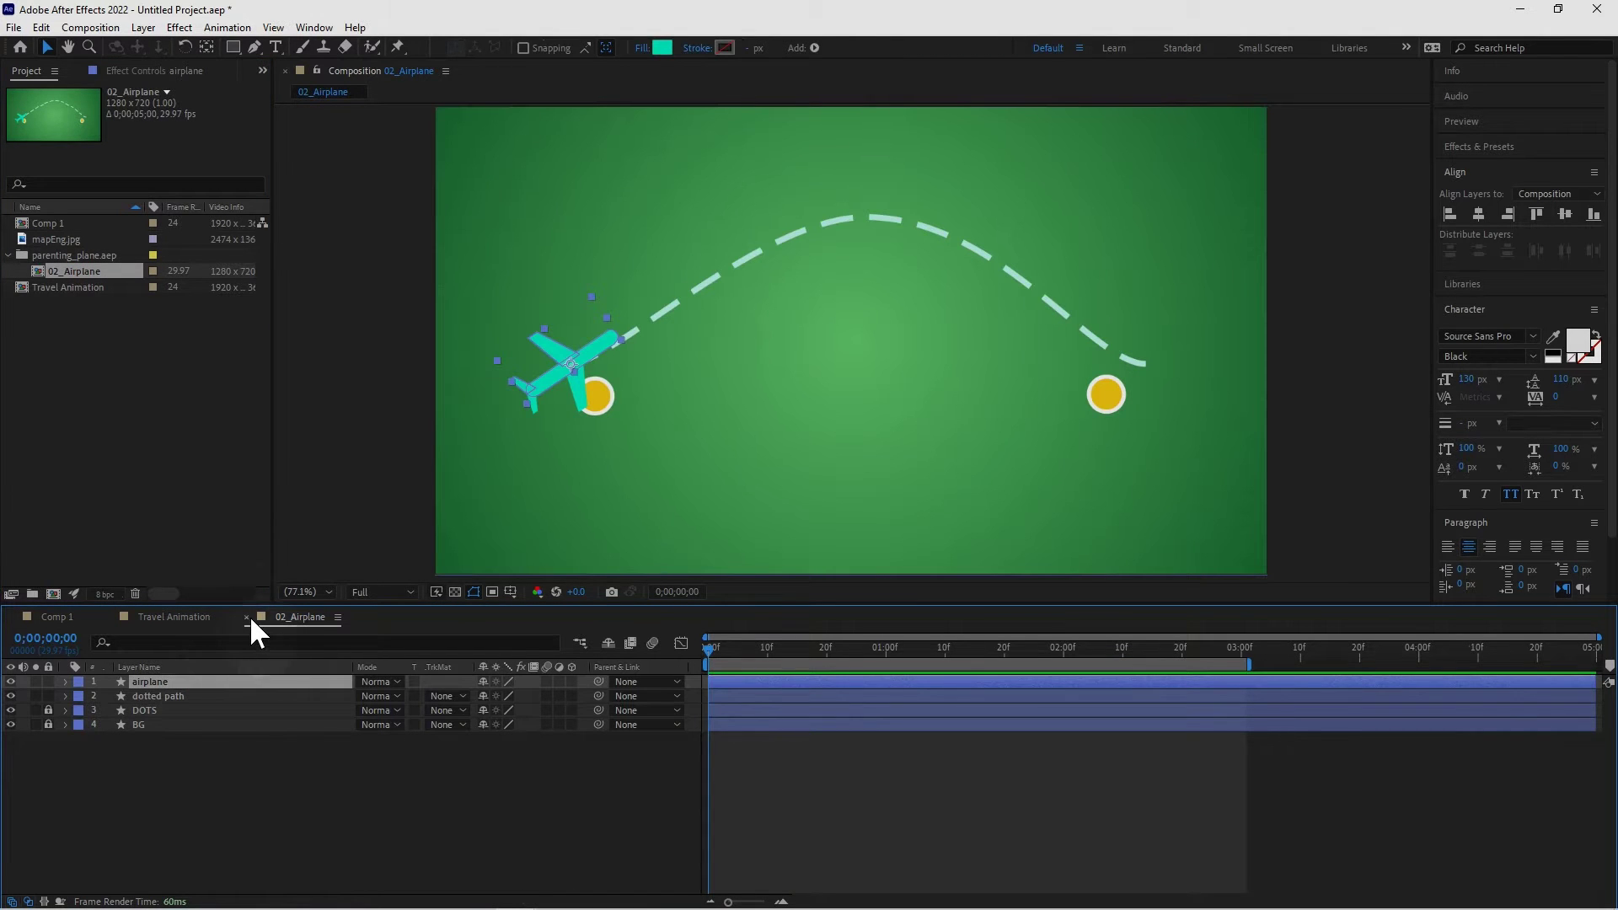
{"action": "left_click", "coordinate": [246, 616]}
{"action": "left_click", "coordinate": [179, 717]}
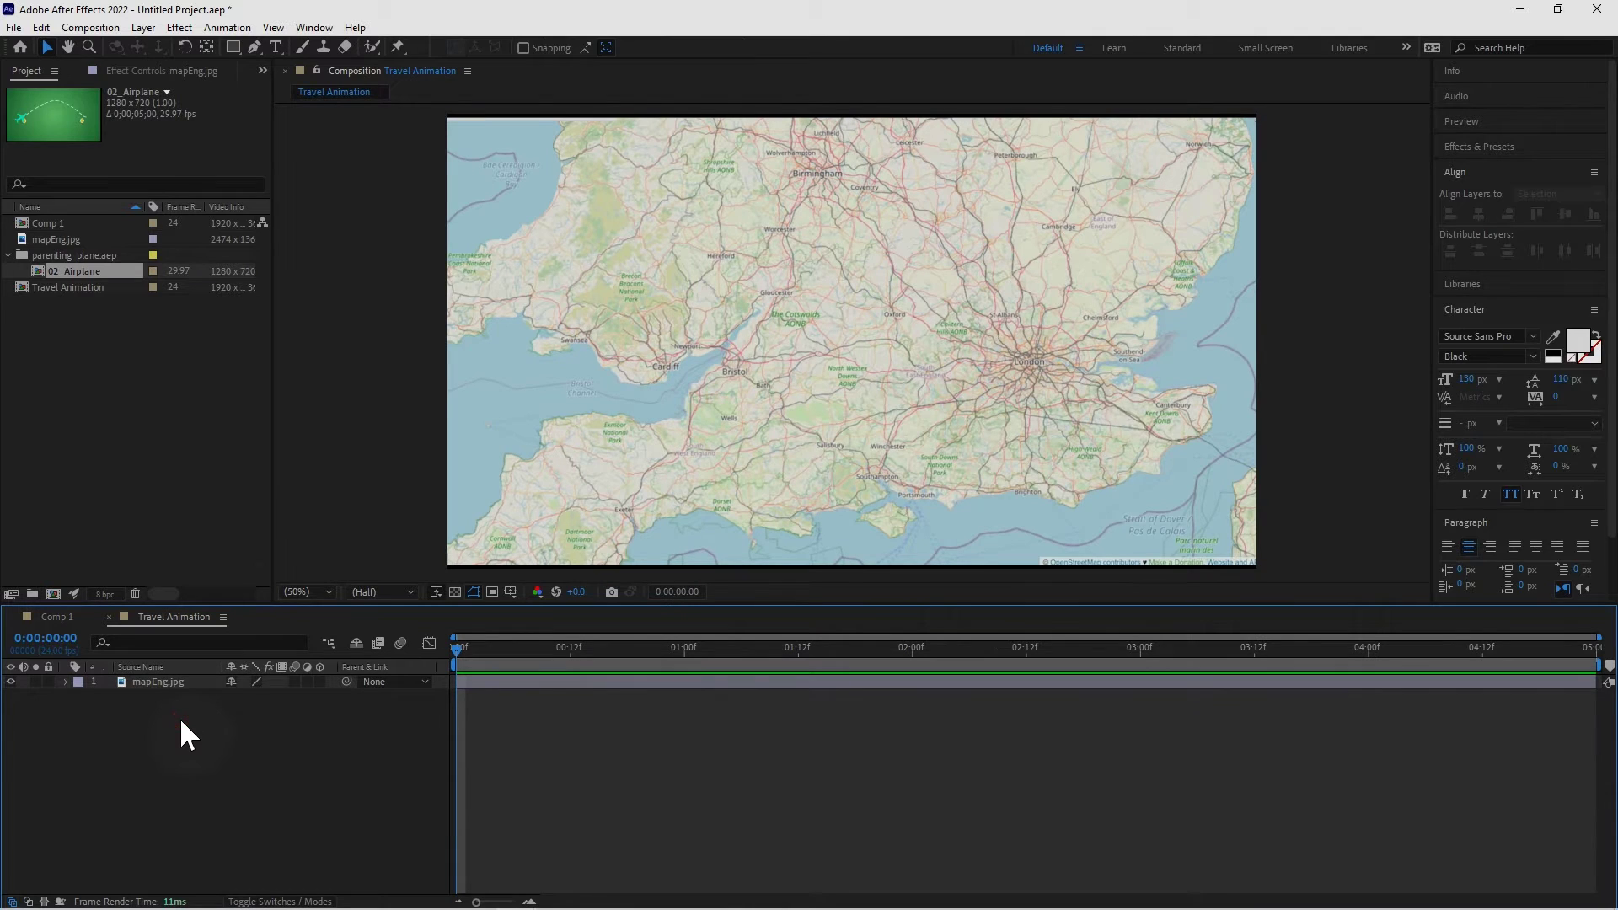
{"action": "key", "text": "ctrl+v"}
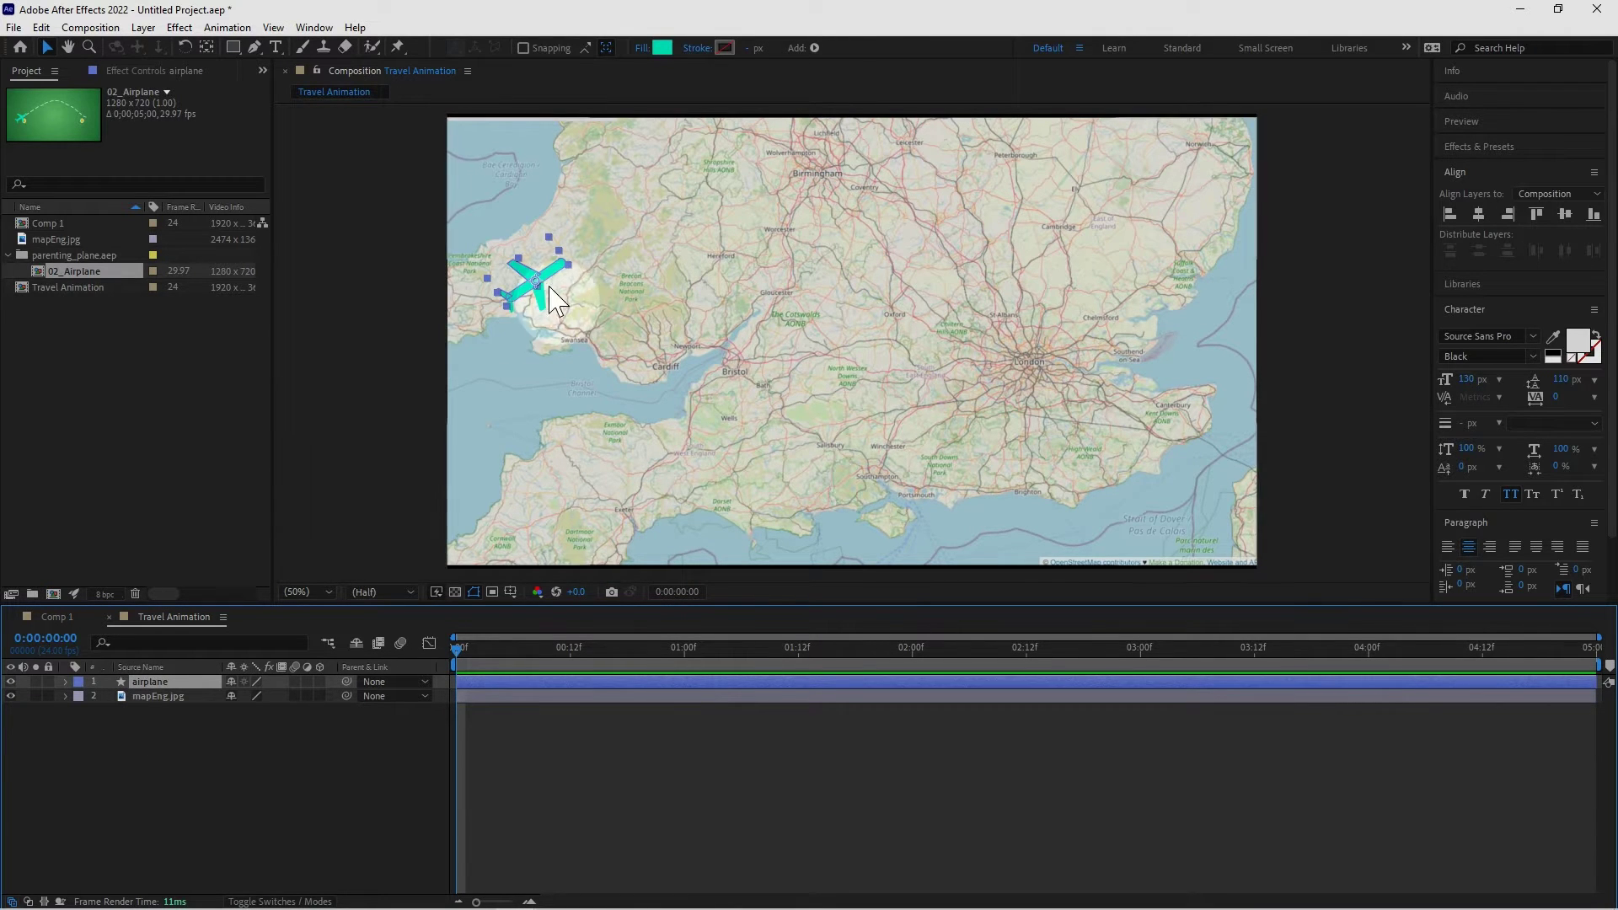
Step: Change the airplane's fill colour from teal to dark brown 6D4000
{"action": "left_click", "coordinate": [662, 48]}
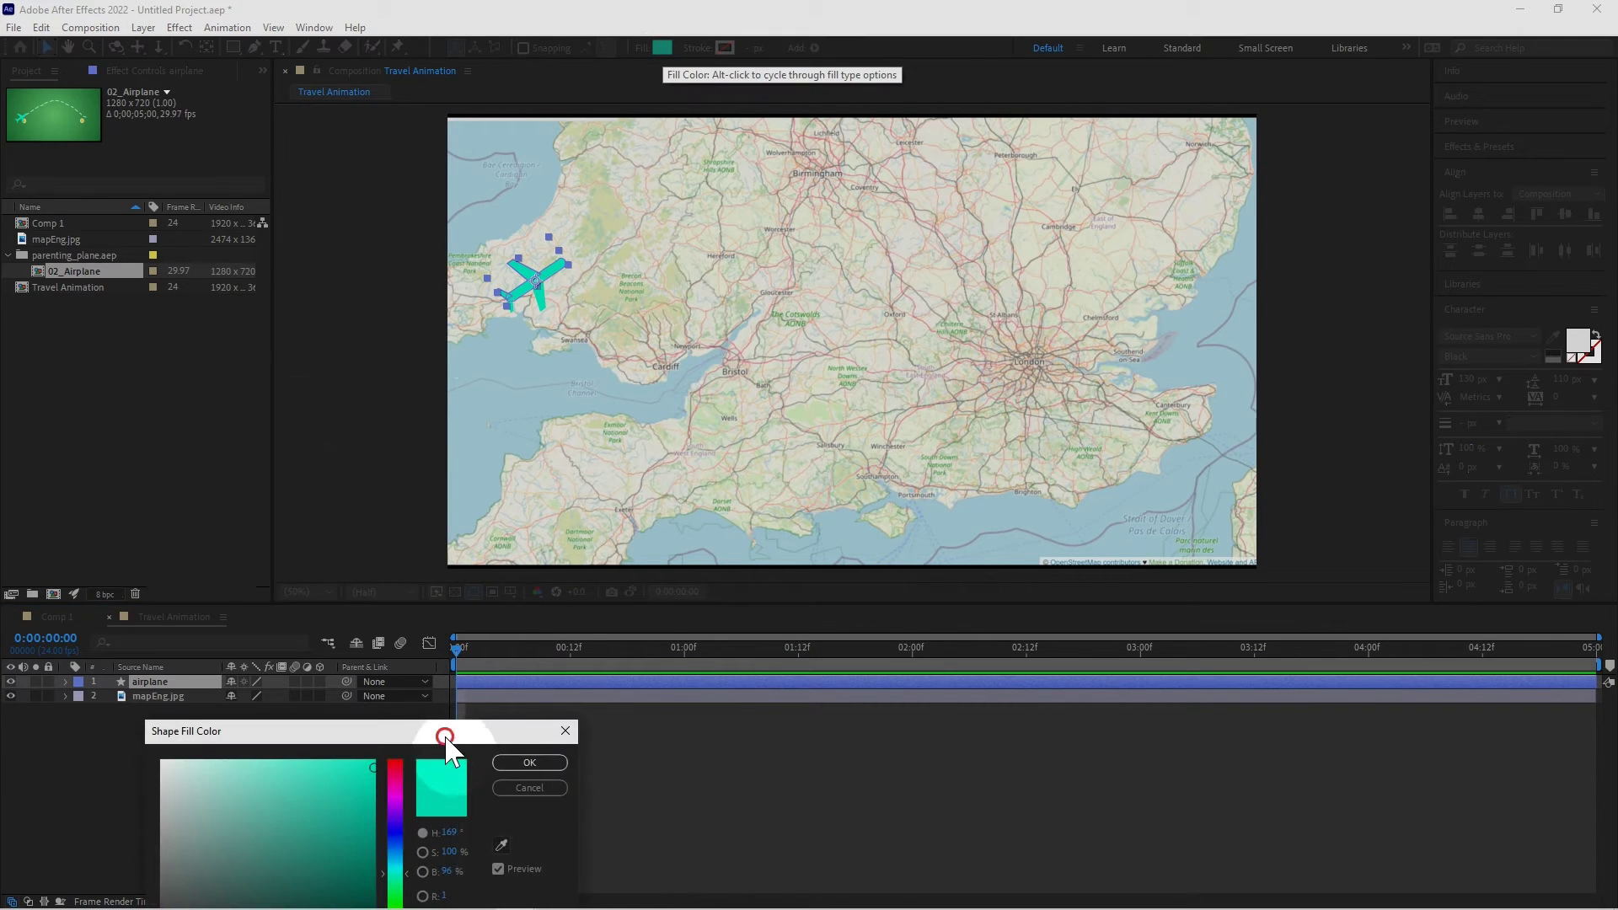
{"action": "left_click_drag", "start_coordinate": [444, 737], "coordinate": [811, 472]}
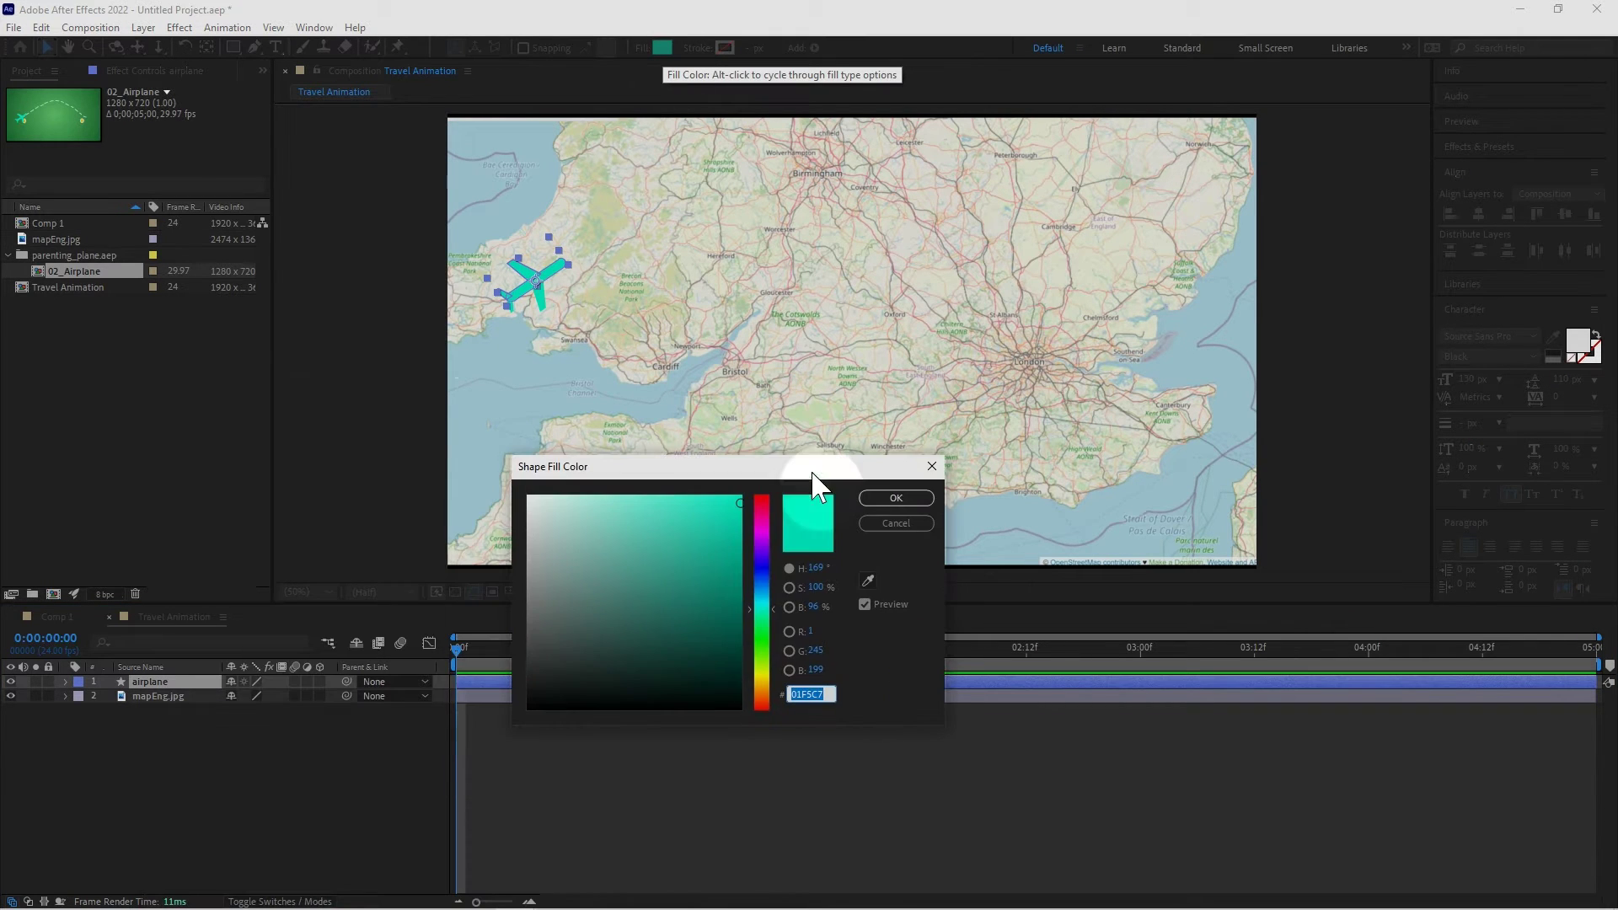
{"action": "left_click", "coordinate": [762, 689]}
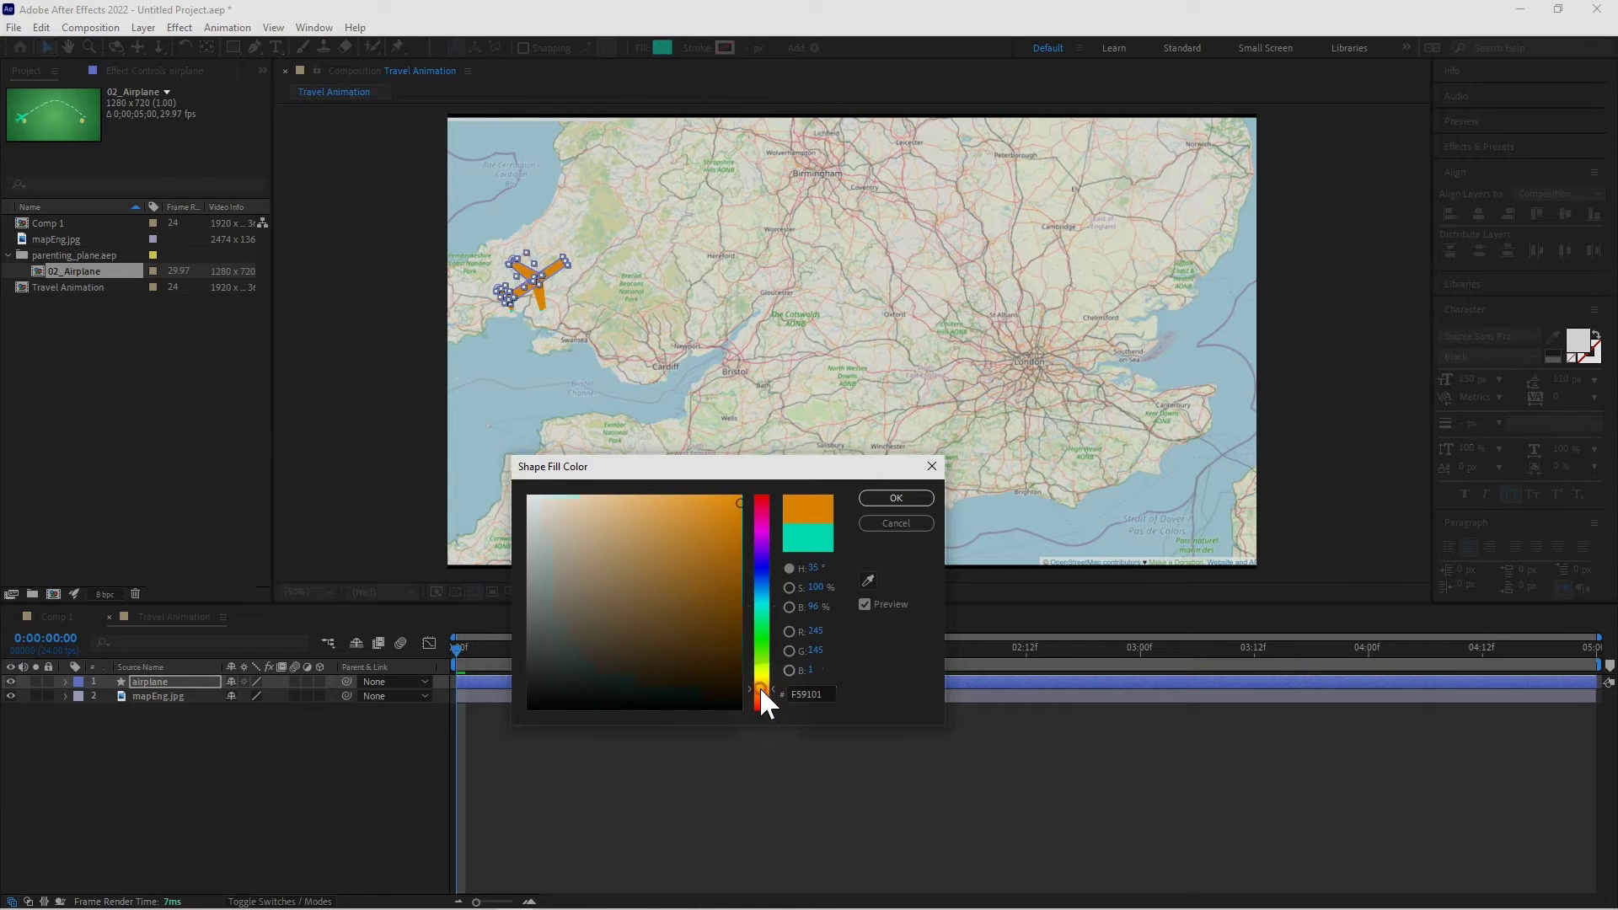
{"action": "left_click_drag", "start_coordinate": [728, 602], "coordinate": [741, 618]}
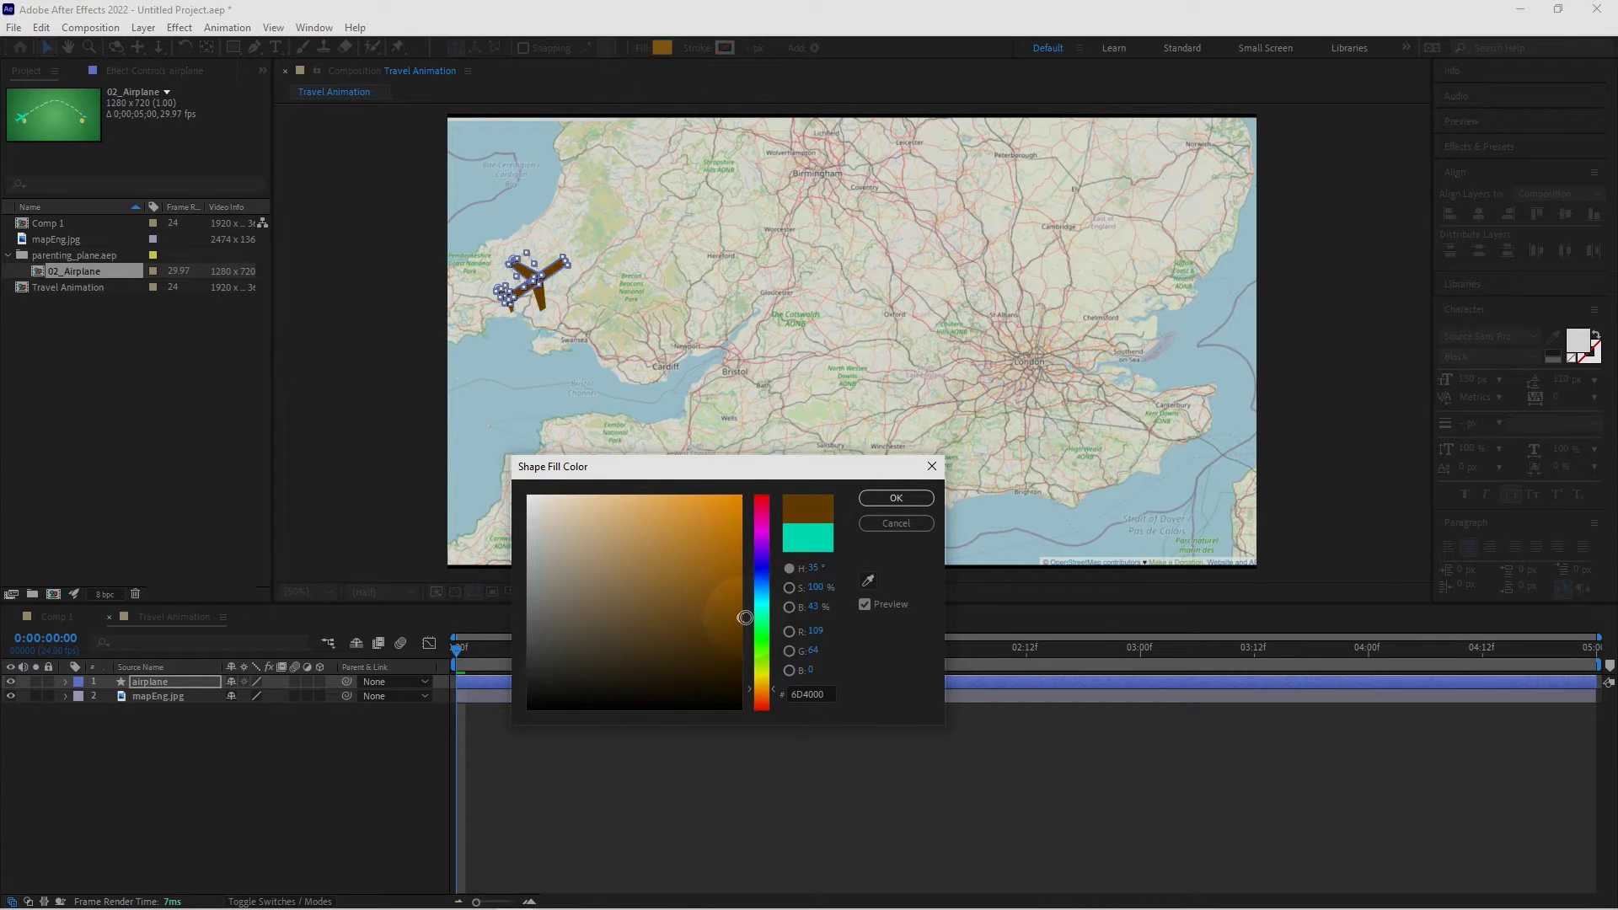
{"action": "left_click", "coordinate": [877, 498]}
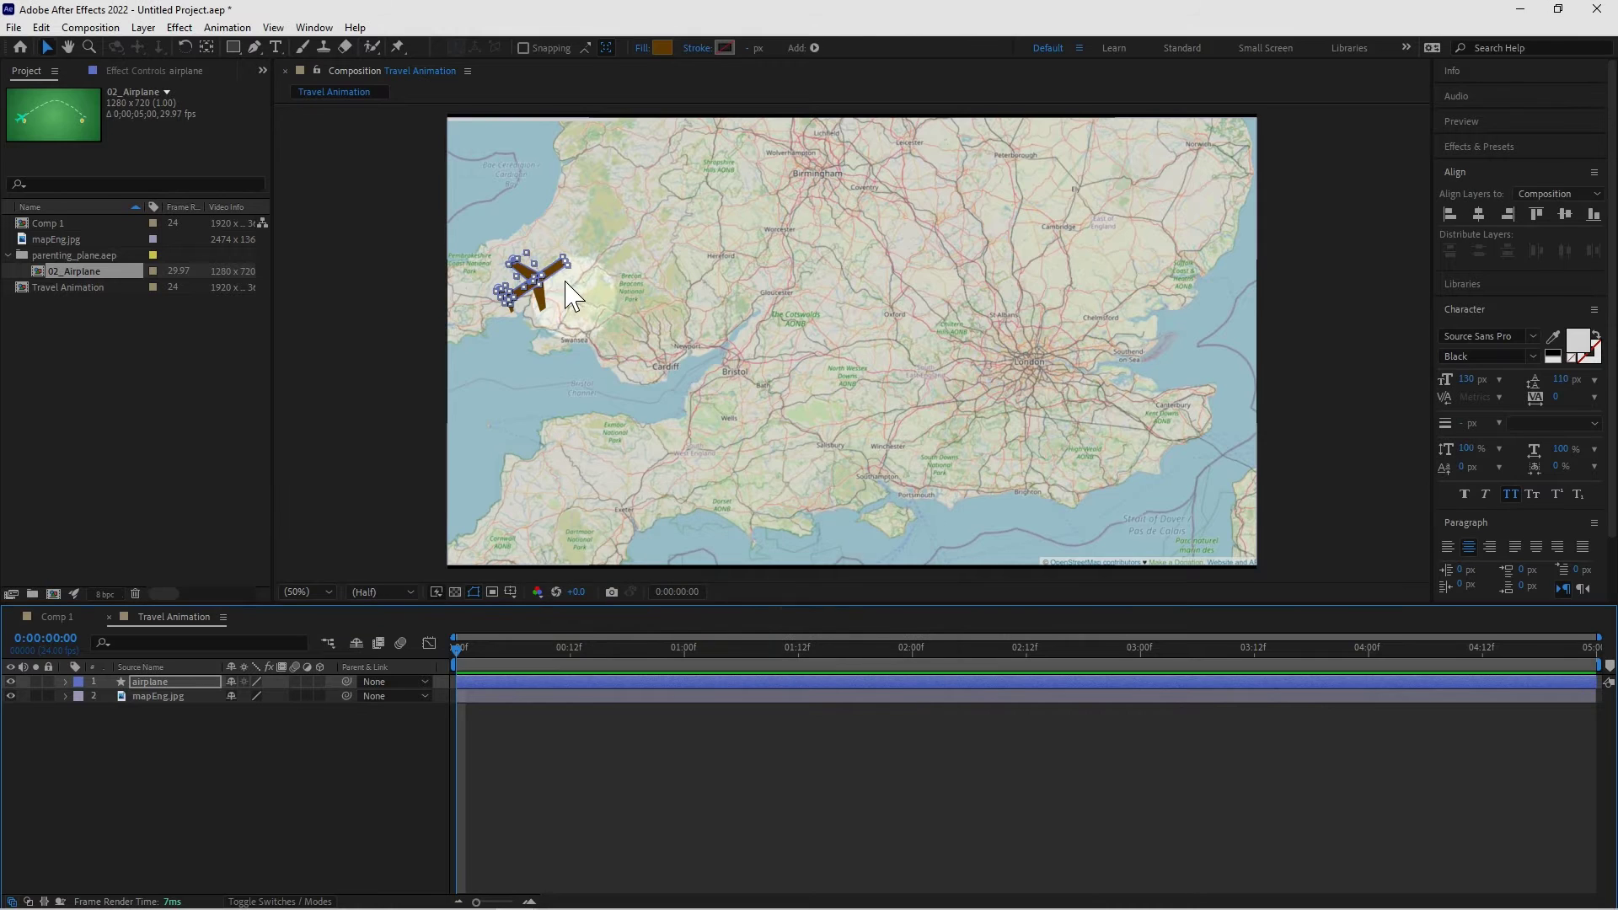
Step: Undo the stray wing drag and move the airplane down to near Exeter
{"action": "left_click_drag", "start_coordinate": [552, 290], "coordinate": [636, 484]}
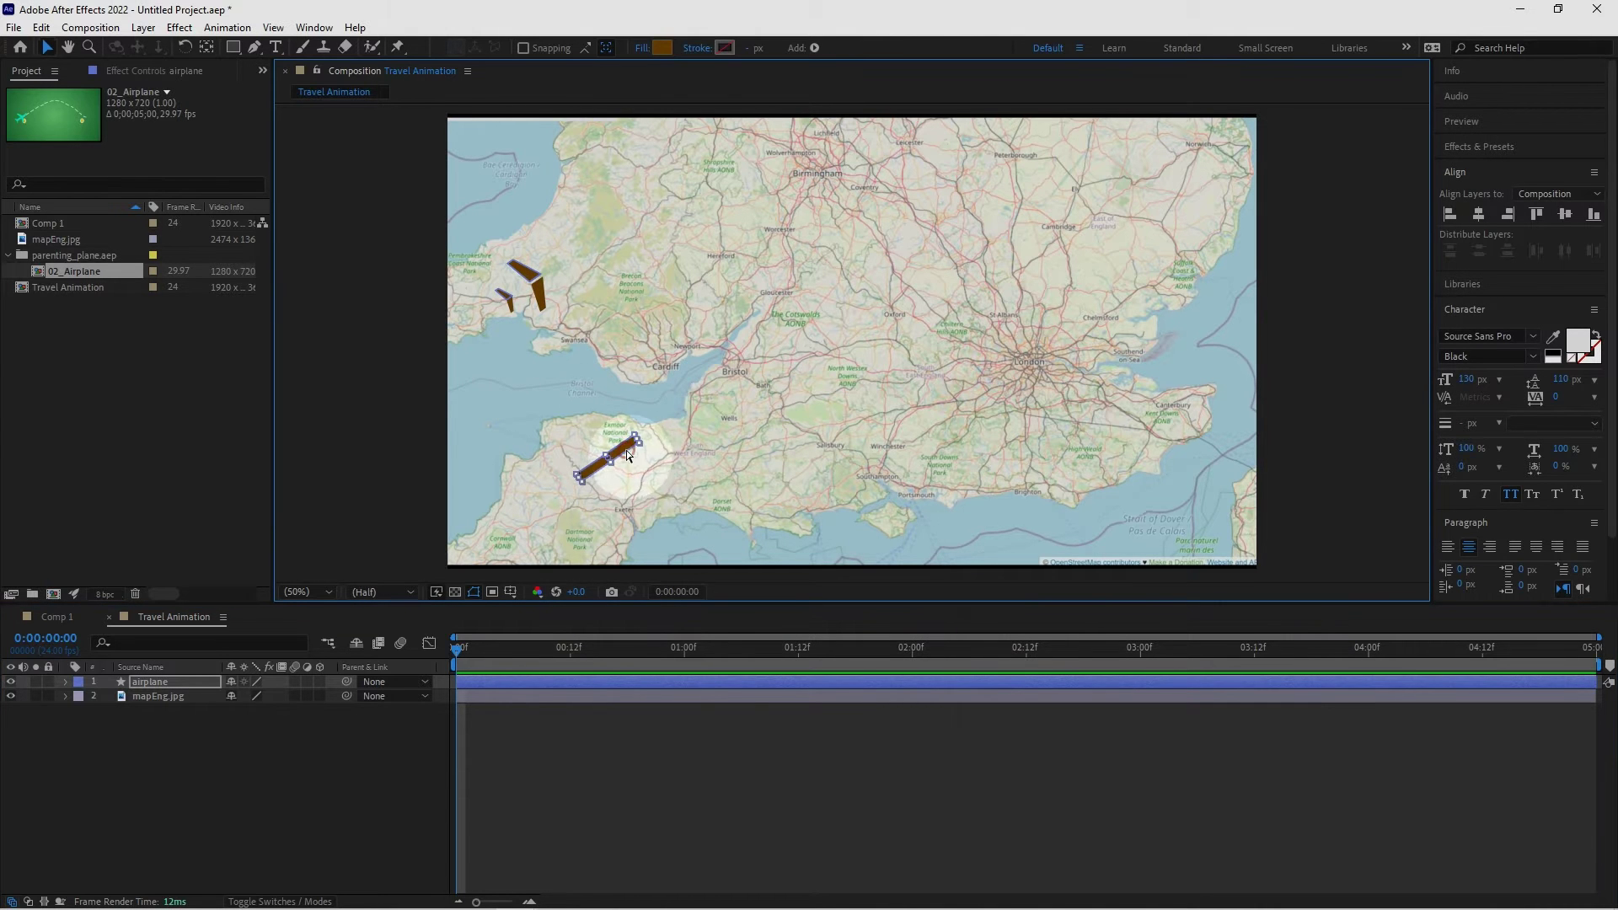
{"action": "key", "text": "ctrl+z"}
{"action": "left_click", "coordinate": [188, 684]}
{"action": "left_click_drag", "start_coordinate": [556, 291], "coordinate": [664, 491]}
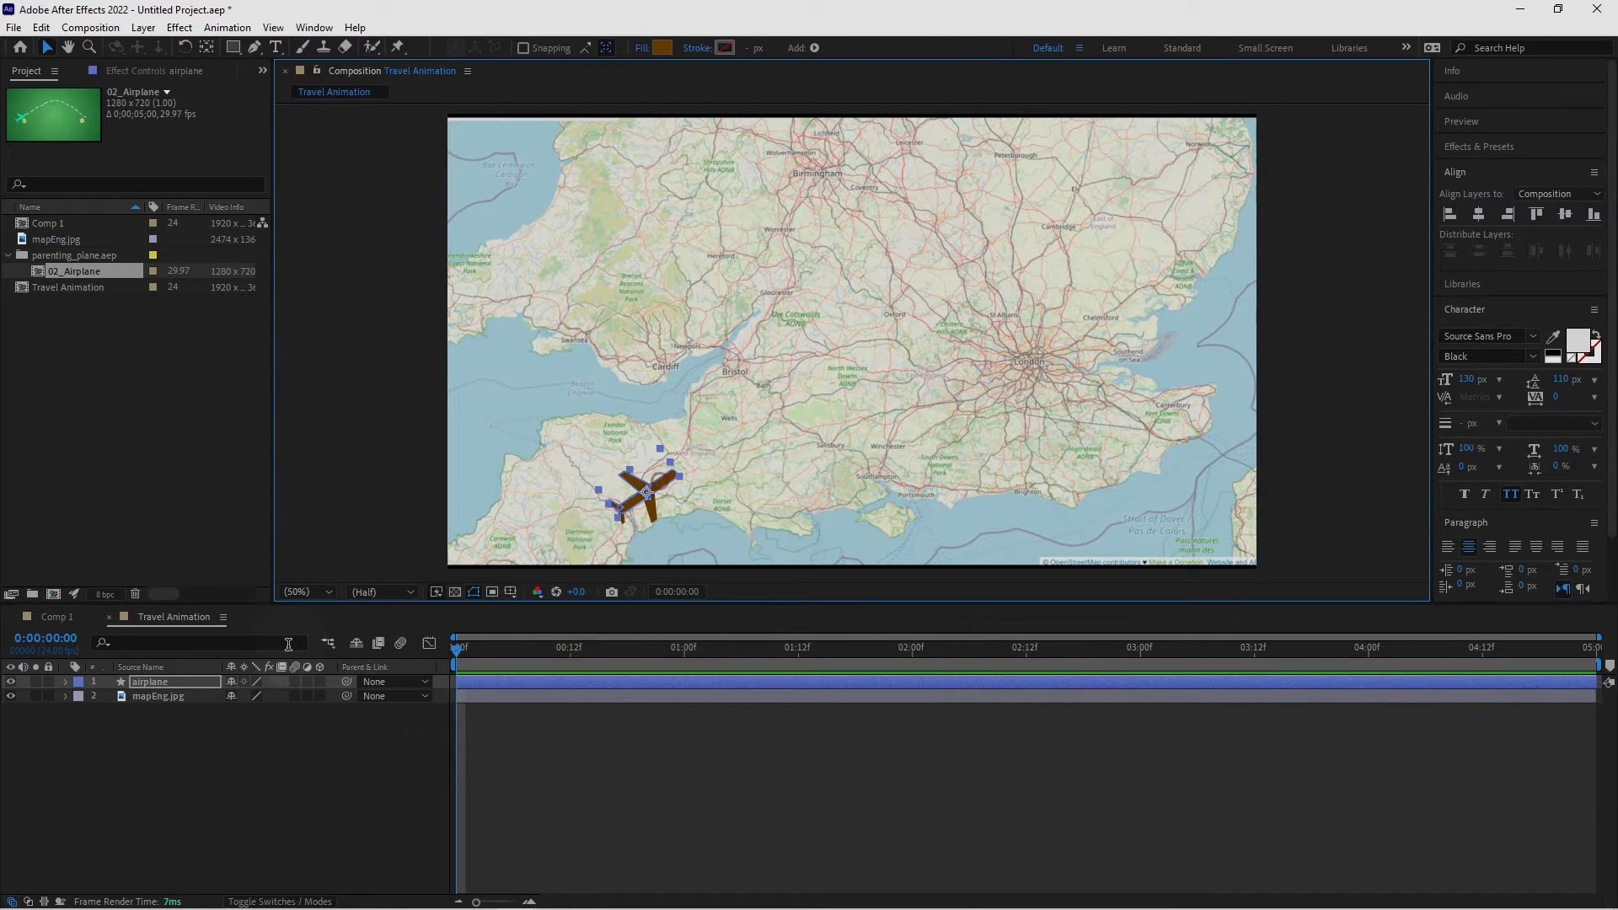
{"action": "left_click", "coordinate": [187, 681]}
Step: Set the airplane's Scale to 19%
{"action": "key", "text": "s"}
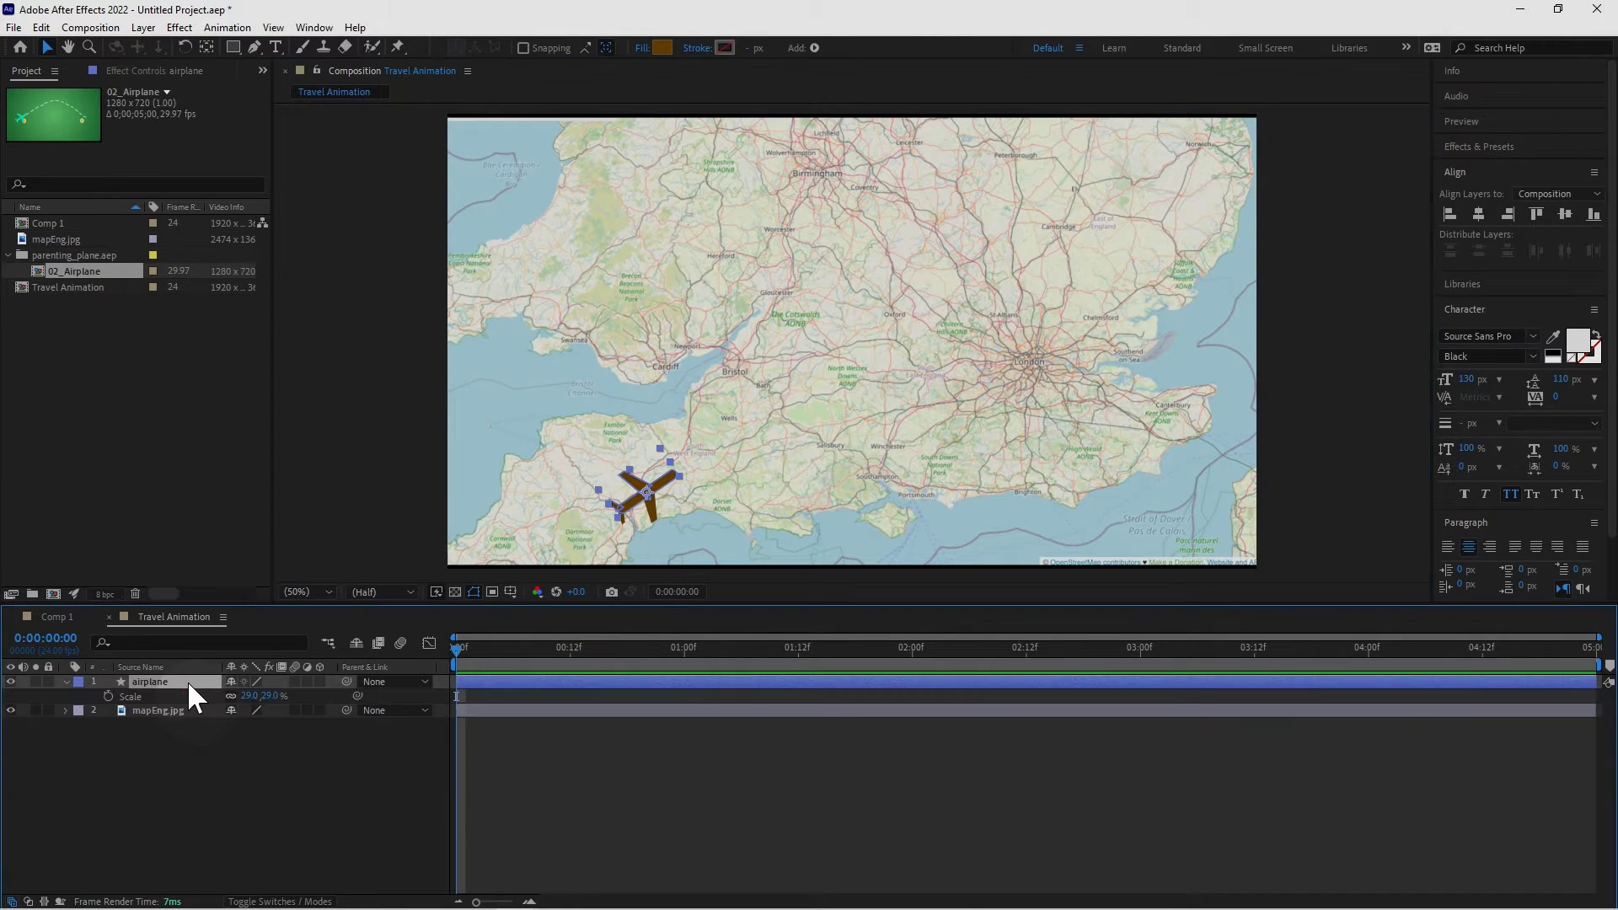
{"action": "left_click", "coordinate": [250, 696]}
{"action": "type", "text": "22"}
{"action": "key", "text": "Return"}
{"action": "type", "text": "19"}
{"action": "key", "text": "Return"}
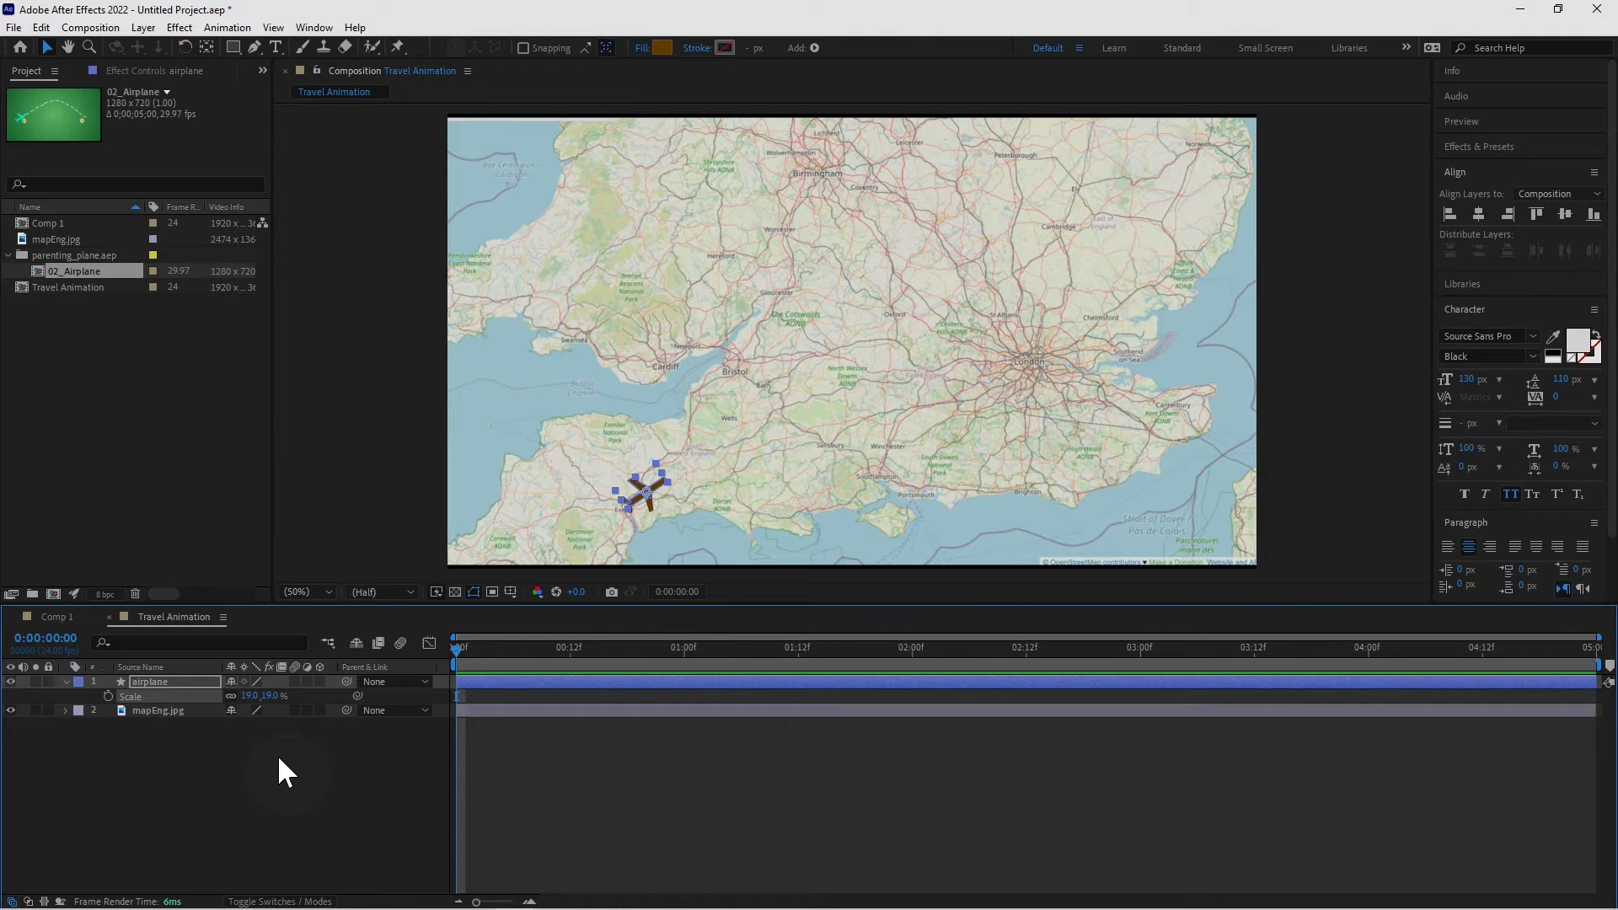
Step: Draw a curved flight path from the airplane's tail to London
{"action": "left_click", "coordinate": [190, 757]}
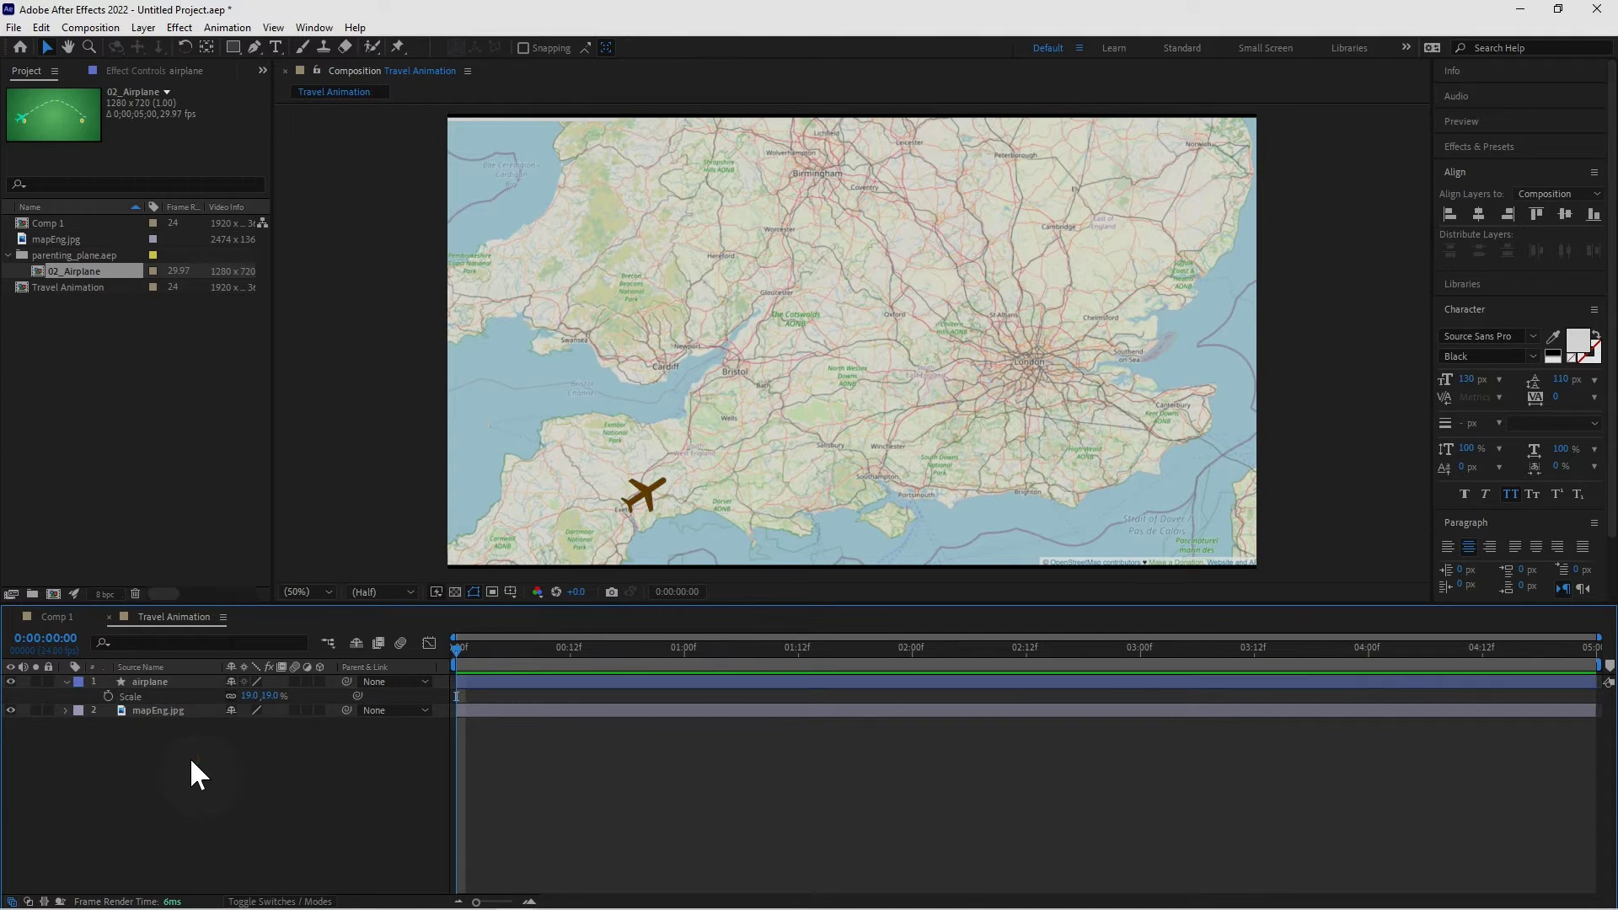
{"action": "left_click", "coordinate": [252, 46]}
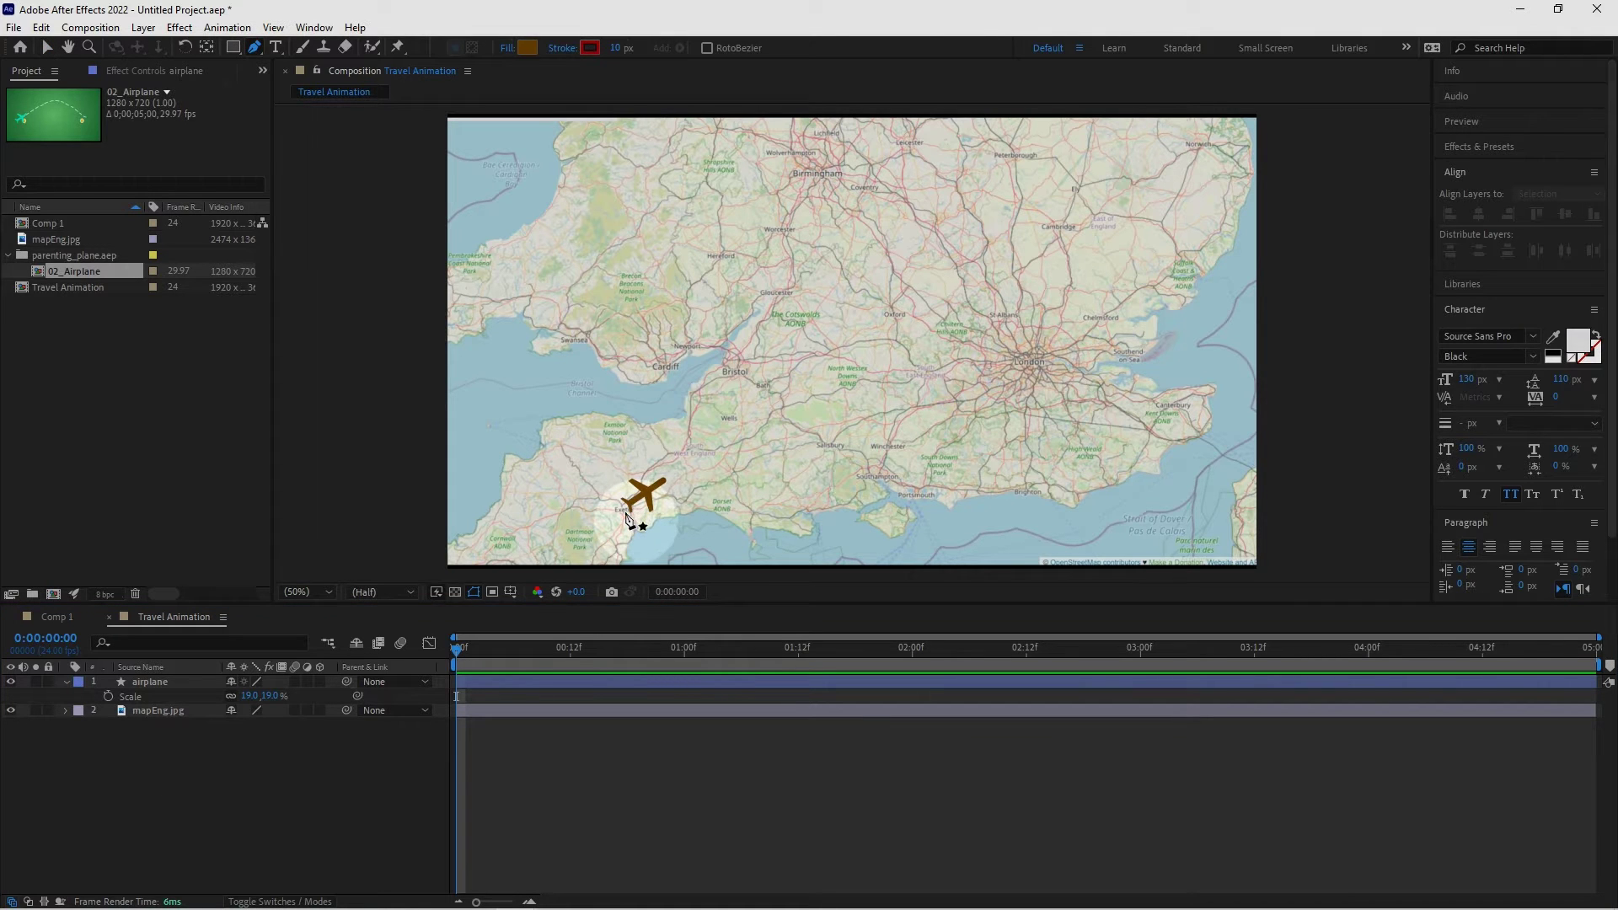
{"action": "left_click", "coordinate": [622, 512]}
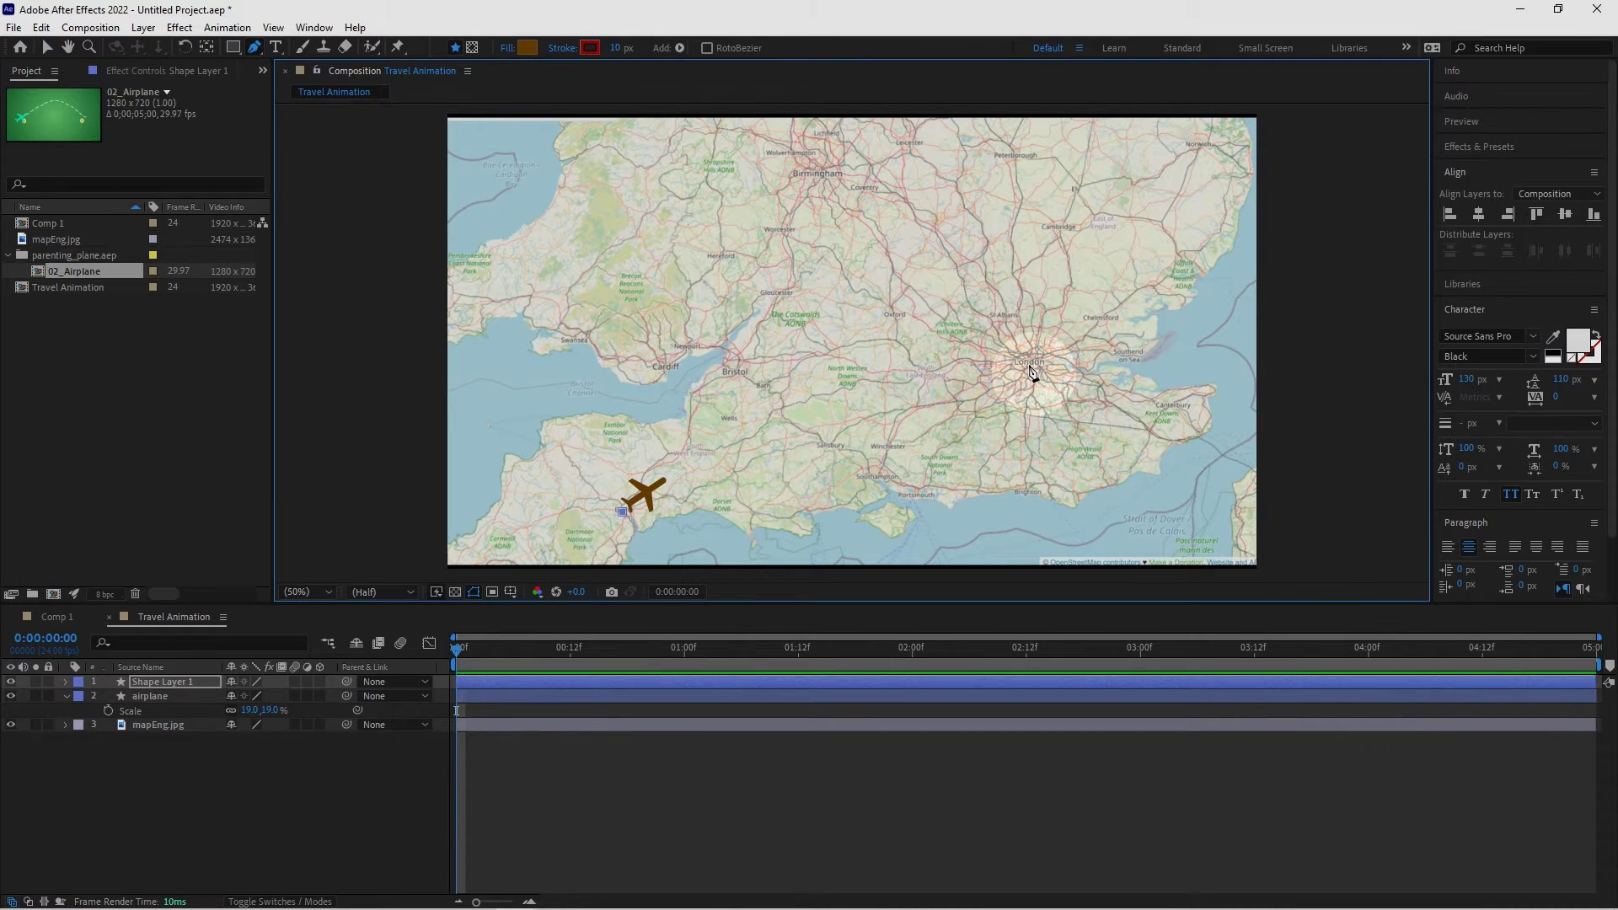
{"action": "left_click_drag", "start_coordinate": [1030, 365], "coordinate": [1334, 400]}
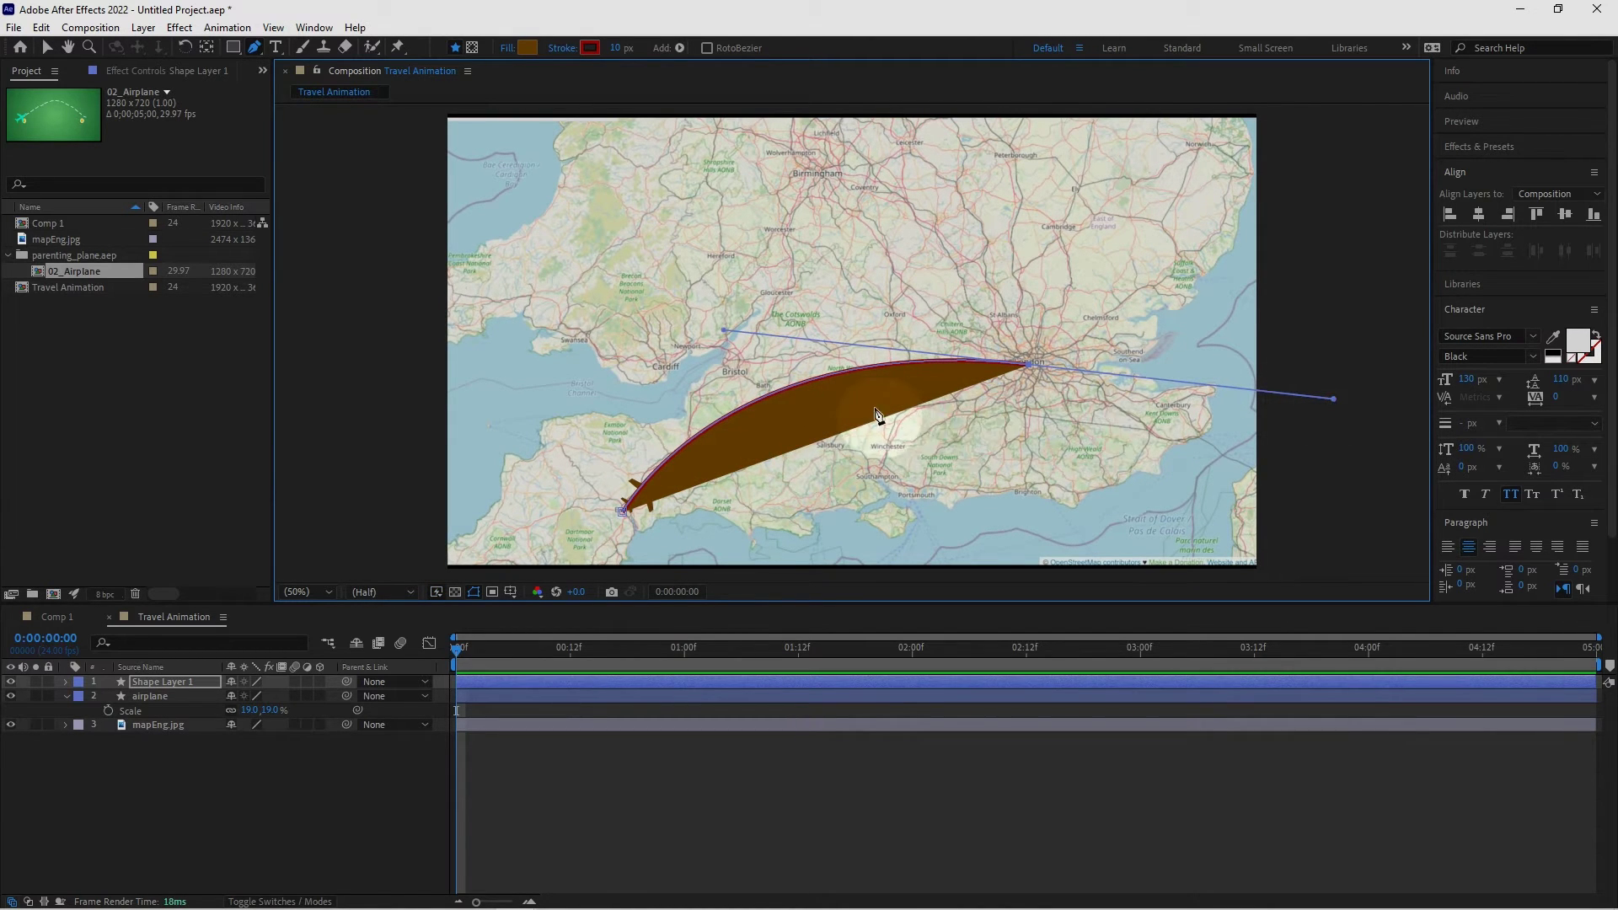
Step: Set the path's fill to None and eyedrop the airplane's brown as its stroke colour
{"action": "left_click", "coordinate": [528, 48], "text": "alt"}
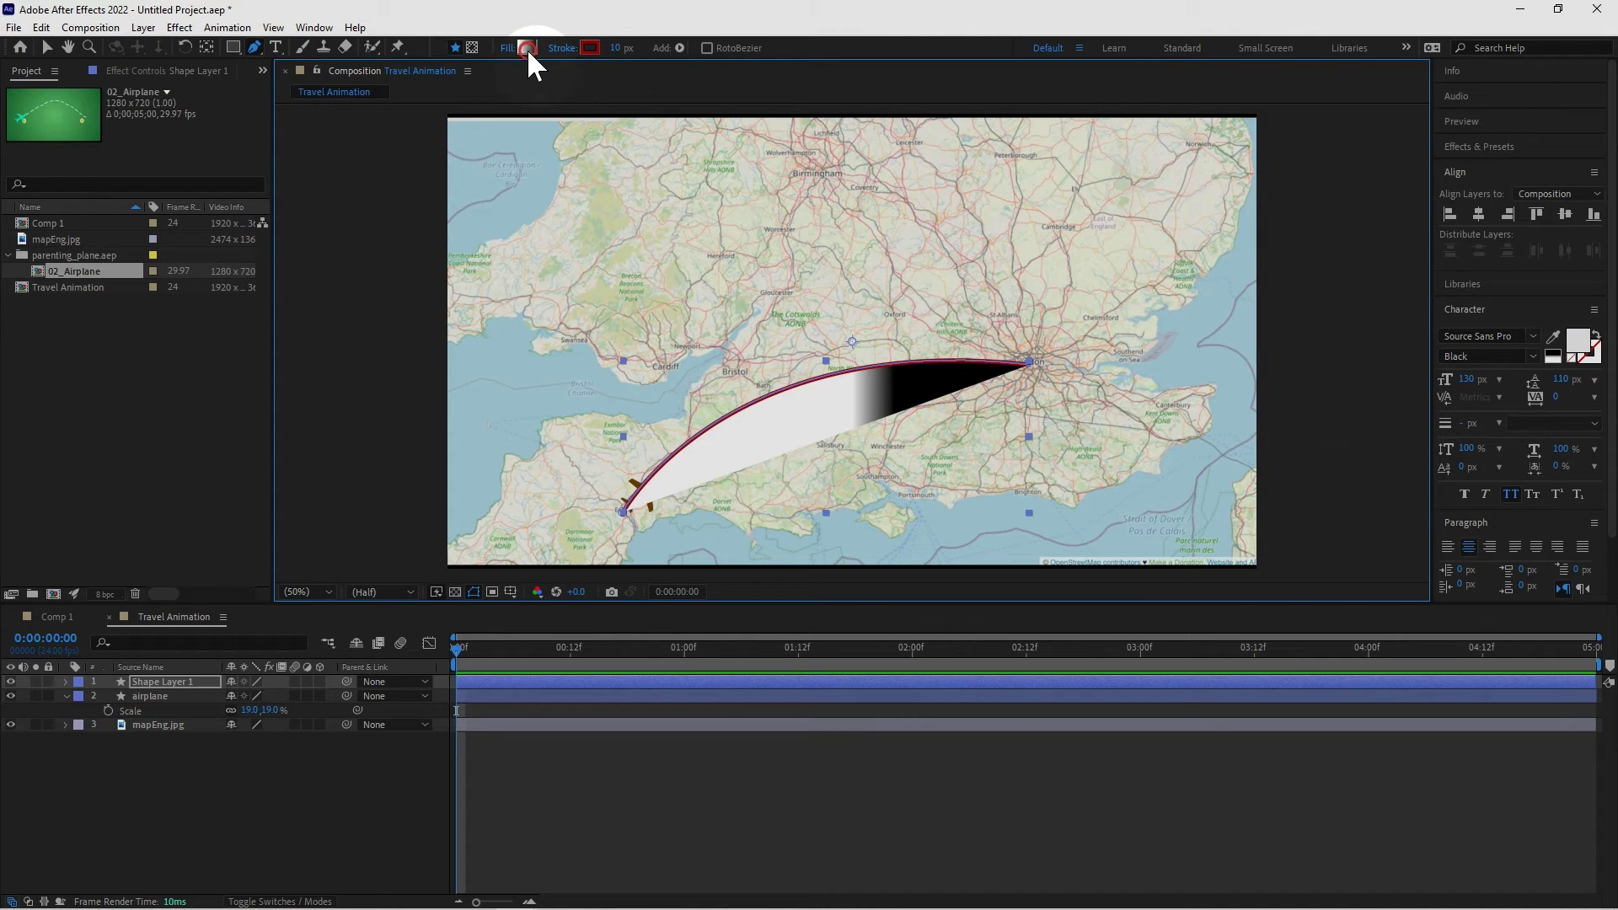
{"action": "left_click", "coordinate": [527, 48], "text": "alt"}
{"action": "left_click", "coordinate": [528, 48], "text": "alt"}
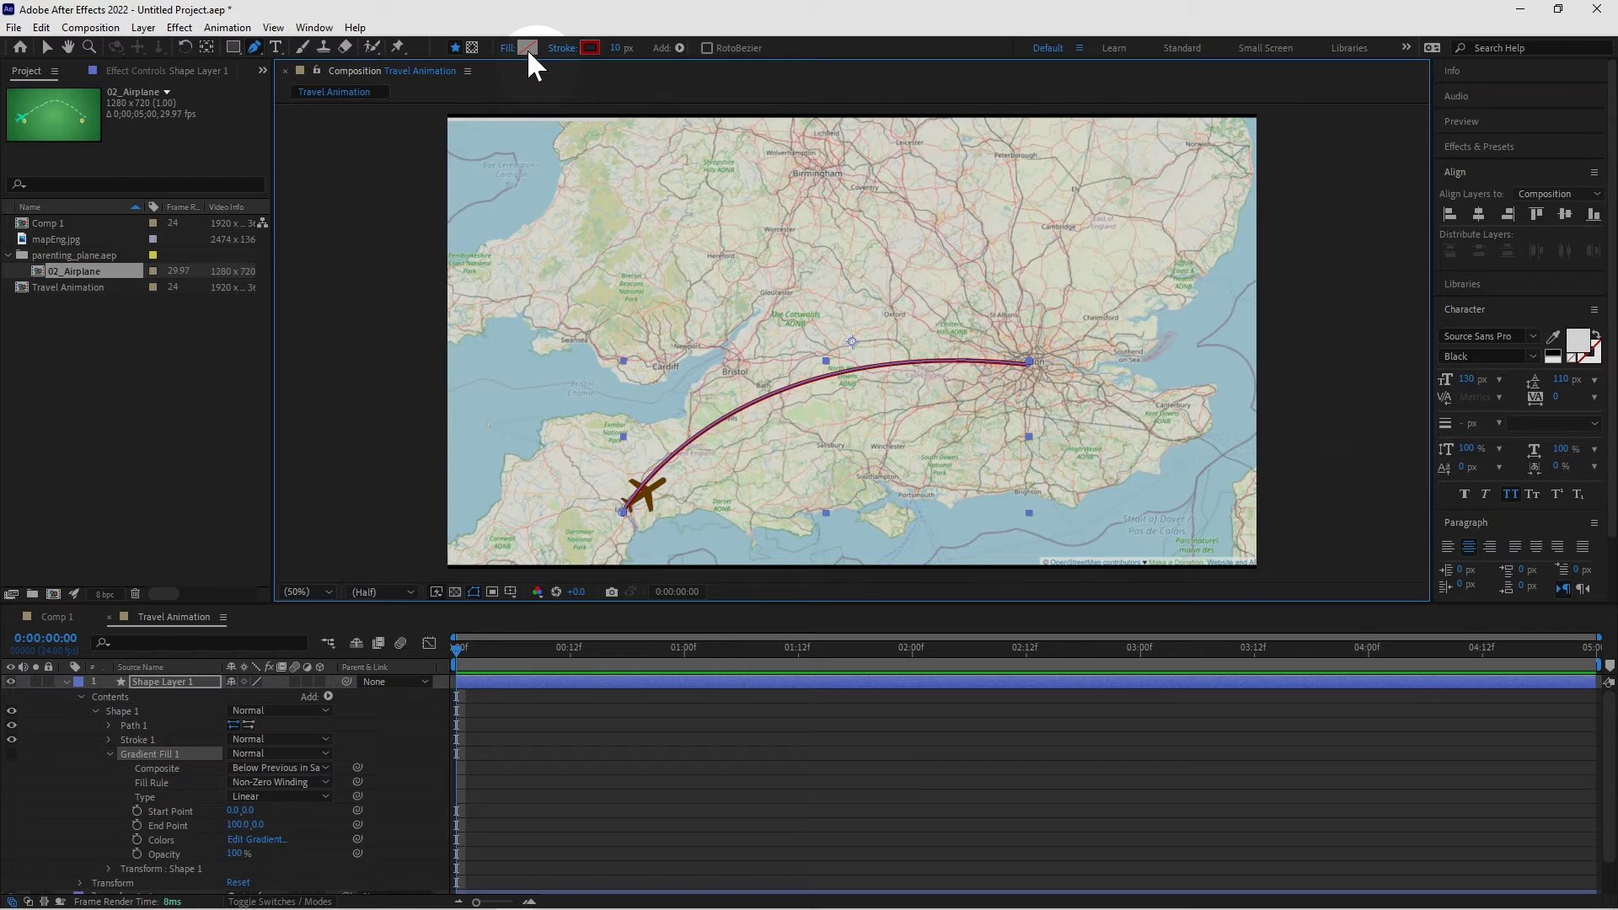
{"action": "left_click", "coordinate": [590, 48]}
{"action": "left_click_drag", "start_coordinate": [684, 478], "coordinate": [970, 292]}
{"action": "left_click", "coordinate": [1149, 390]}
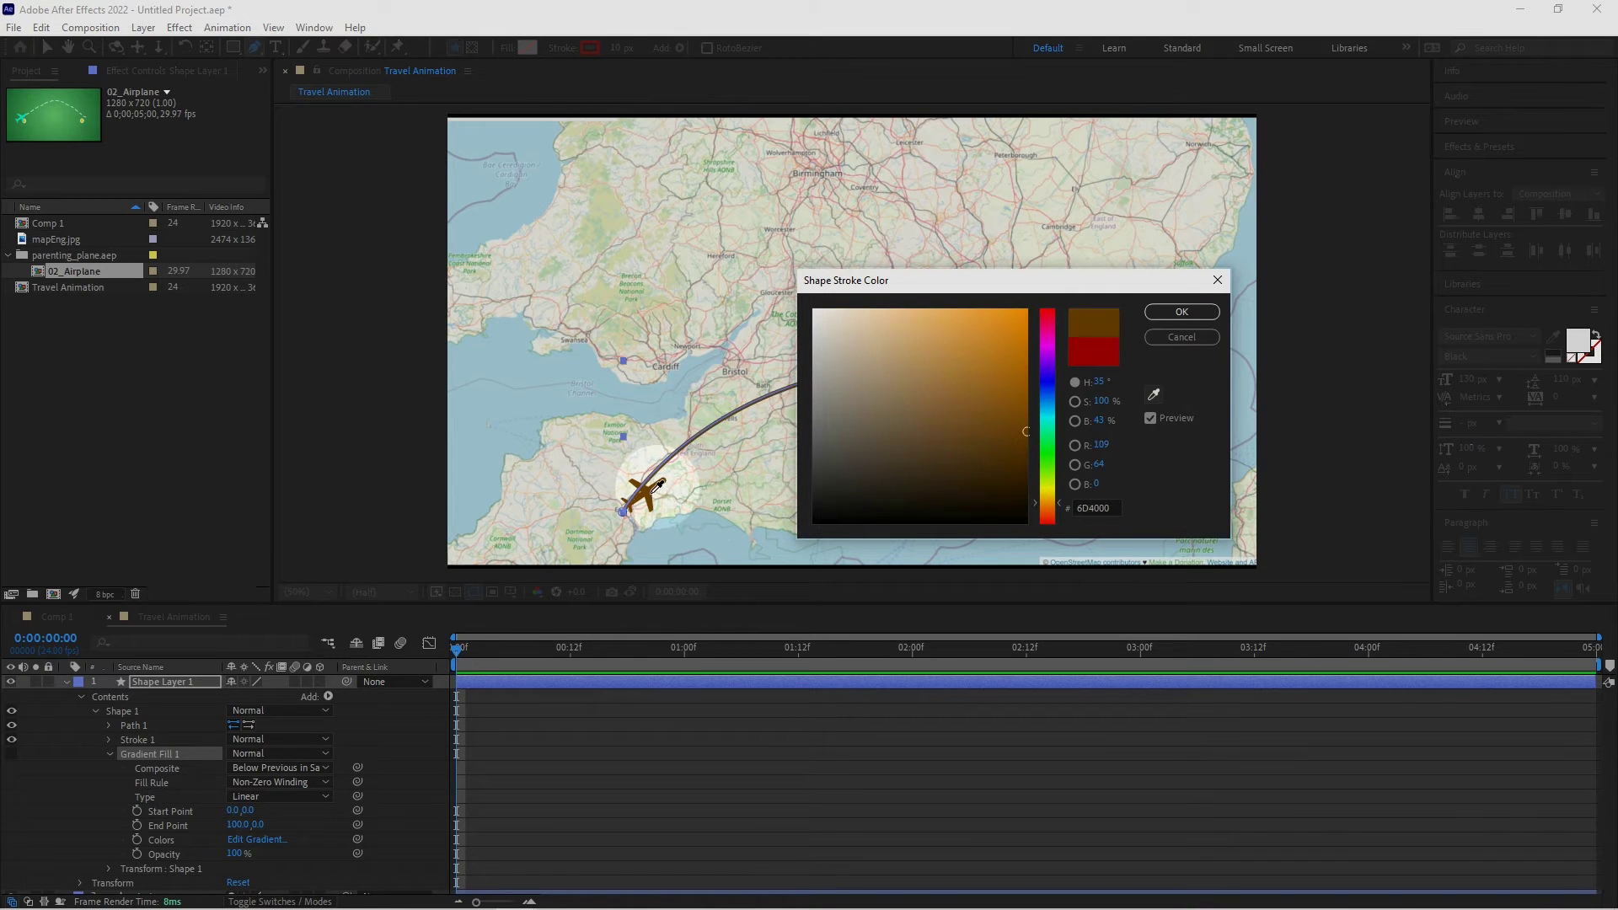
{"action": "left_click", "coordinate": [658, 487]}
{"action": "left_click", "coordinate": [1168, 312]}
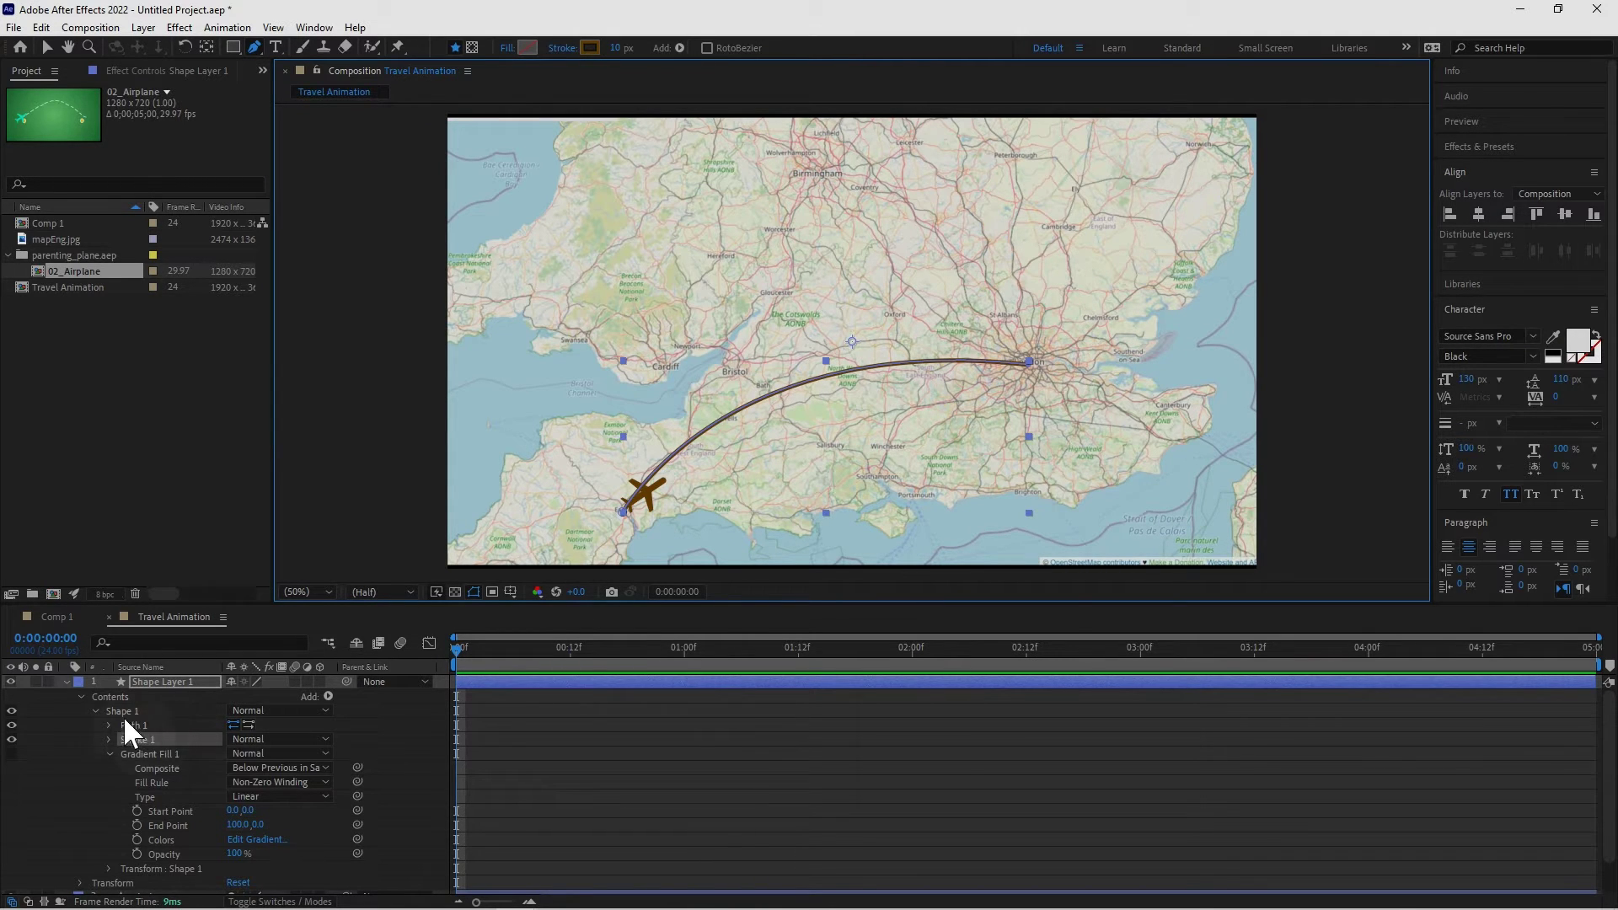
Step: Add Trim Paths to the flight path shape and reveal its Start and End settings
{"action": "left_click", "coordinate": [81, 696]}
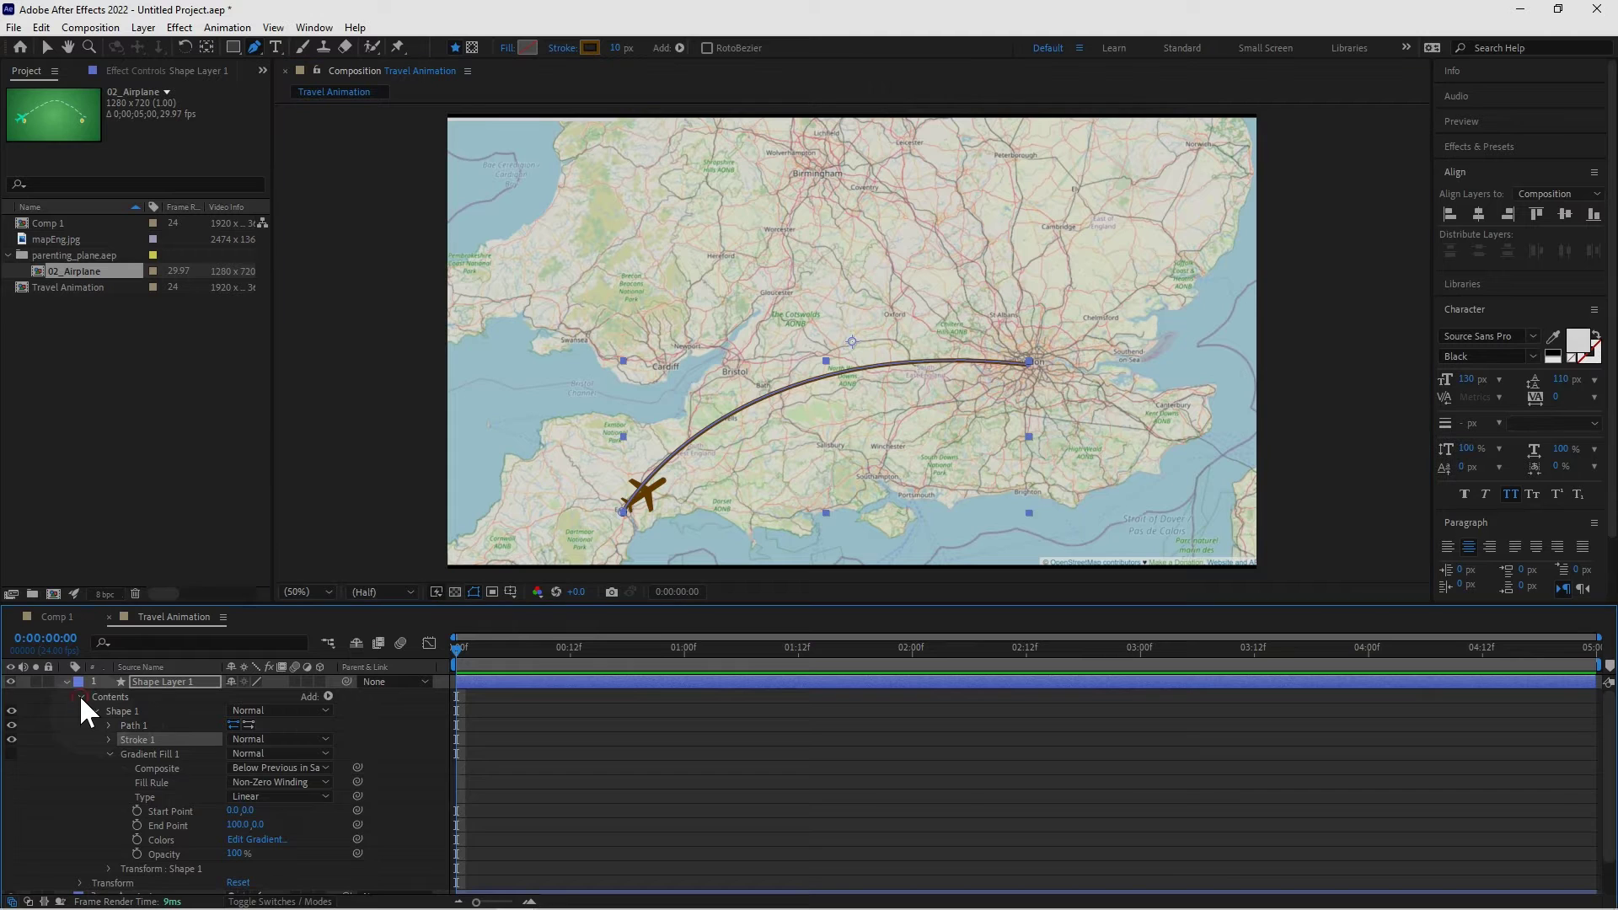
{"action": "left_click", "coordinate": [327, 696]}
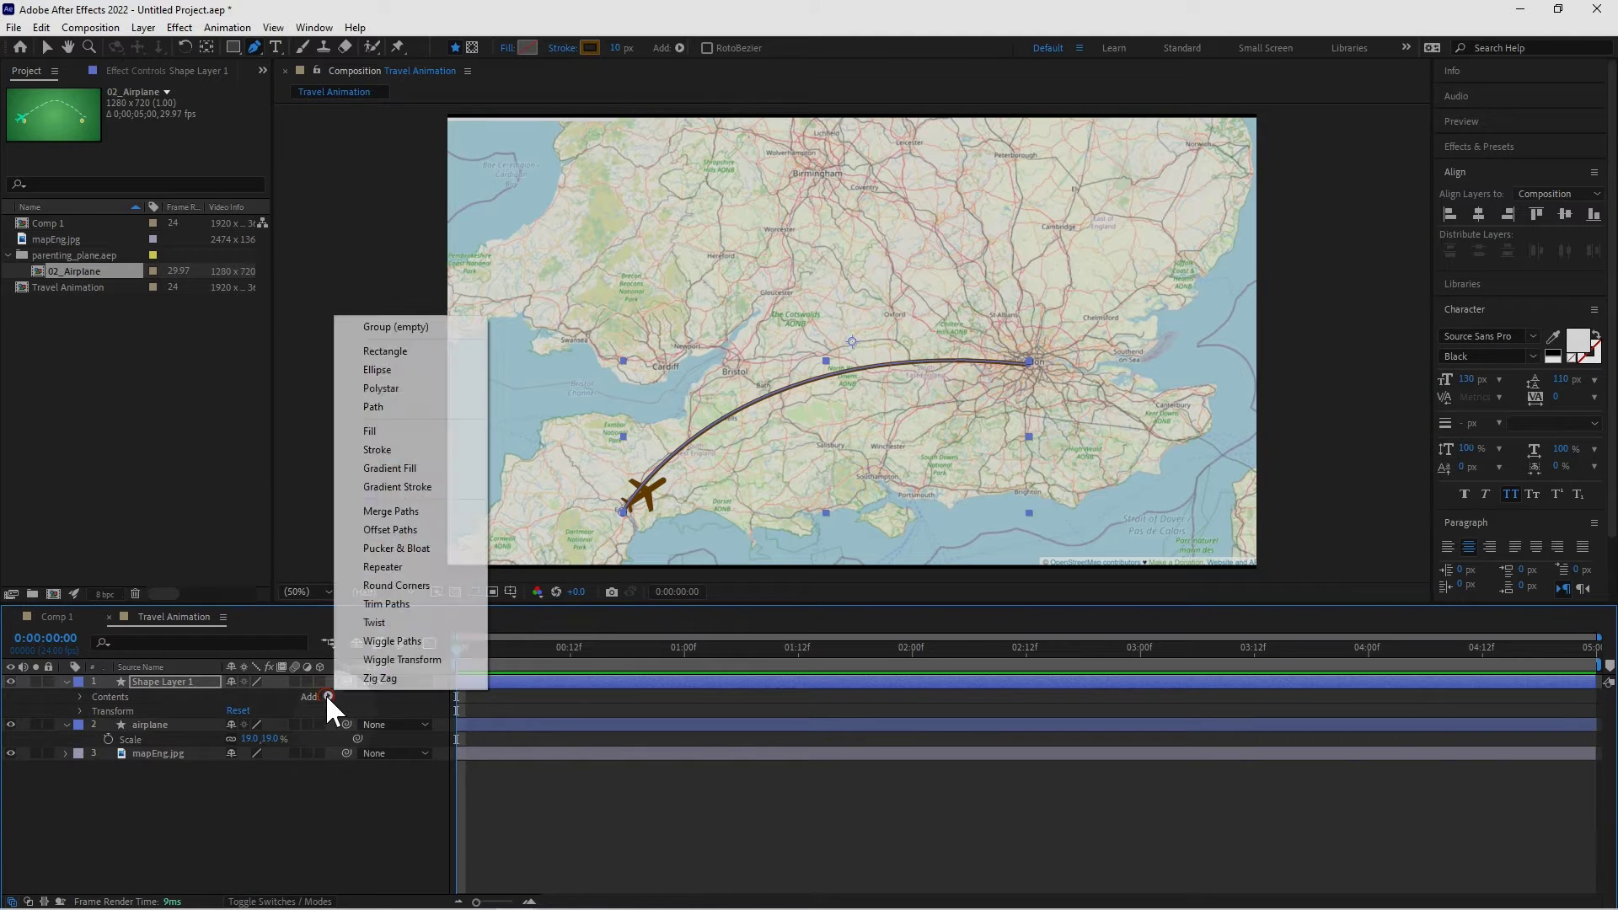
{"action": "left_click", "coordinate": [398, 606]}
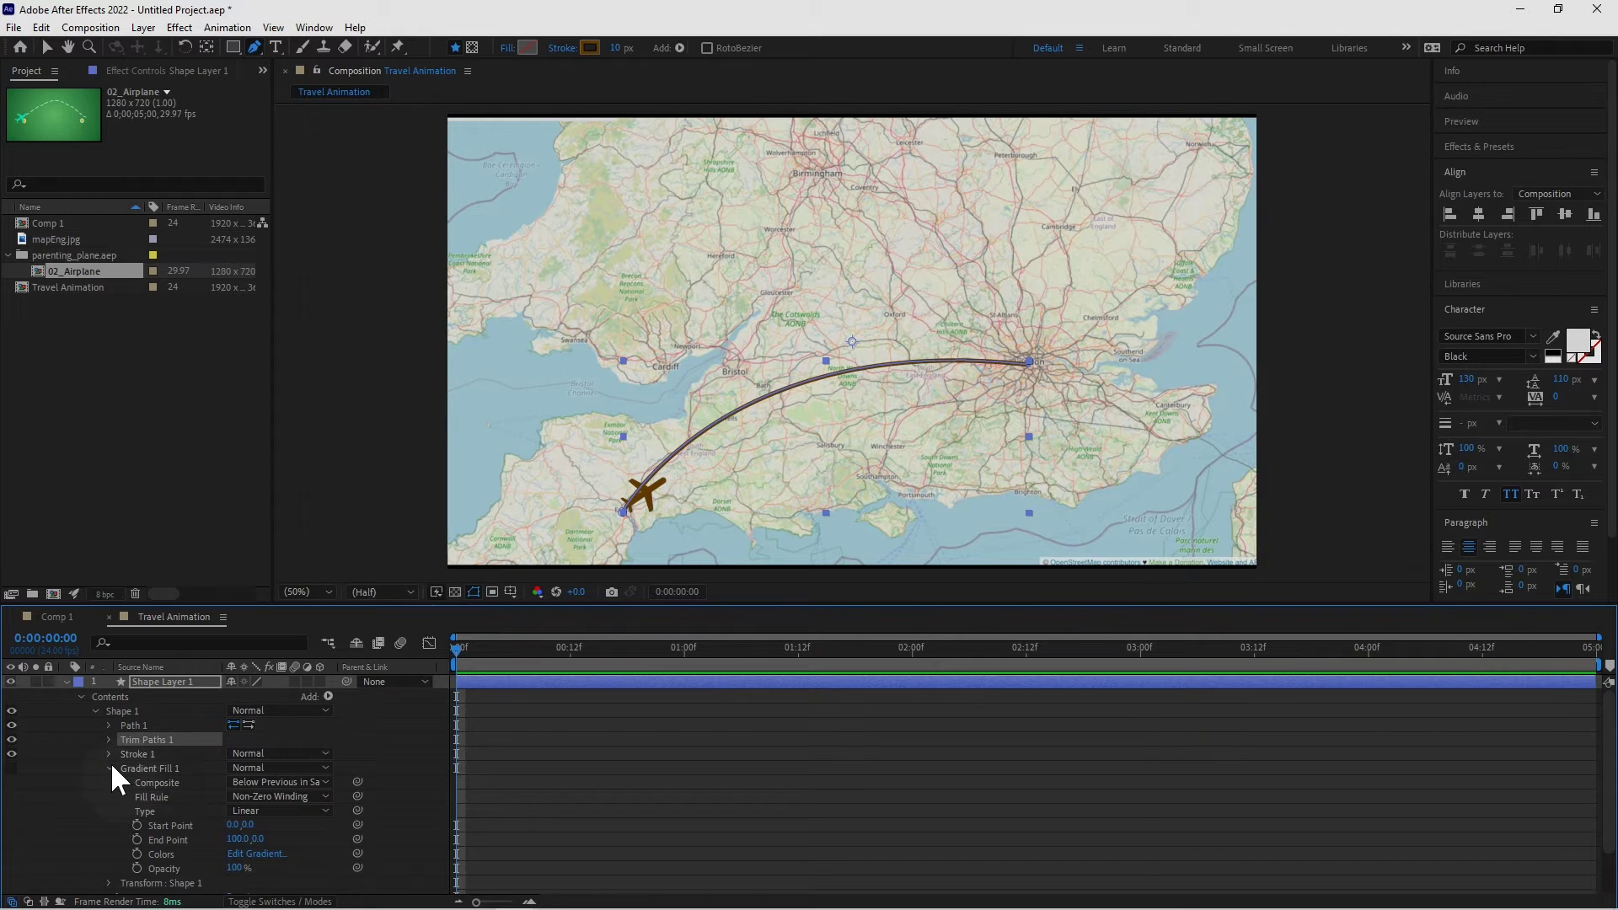
{"action": "left_click", "coordinate": [109, 766]}
{"action": "left_click", "coordinate": [110, 739]}
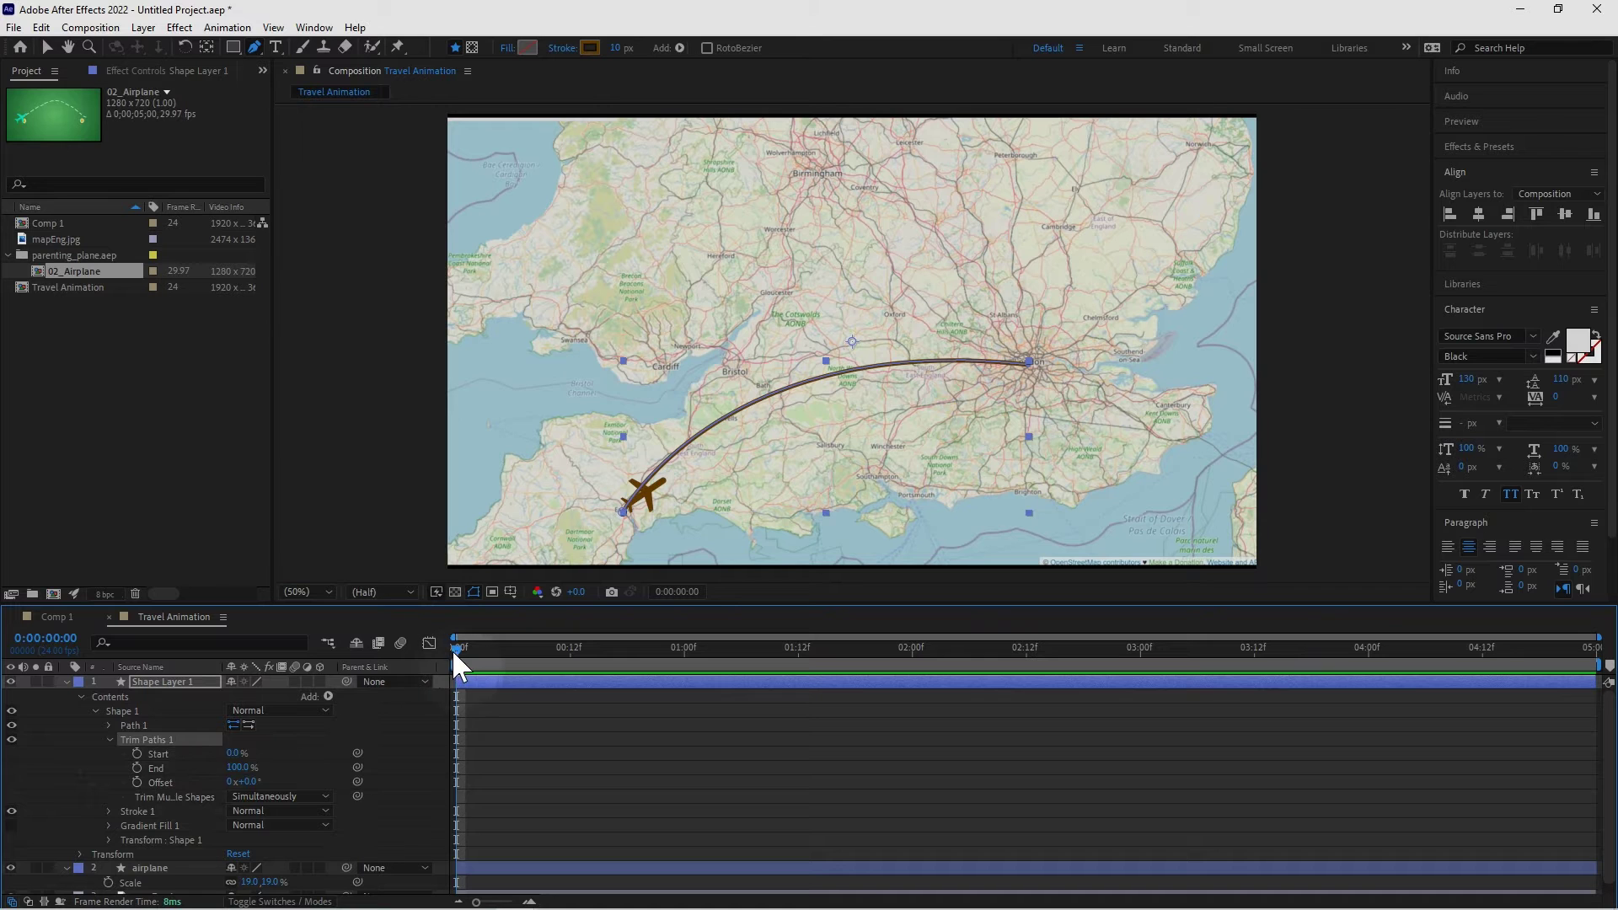
Step: Keyframe Trim Paths End from 0% at 0:00 to 100% at 3 seconds
{"action": "left_click", "coordinate": [138, 767]}
{"action": "left_click", "coordinate": [252, 766]}
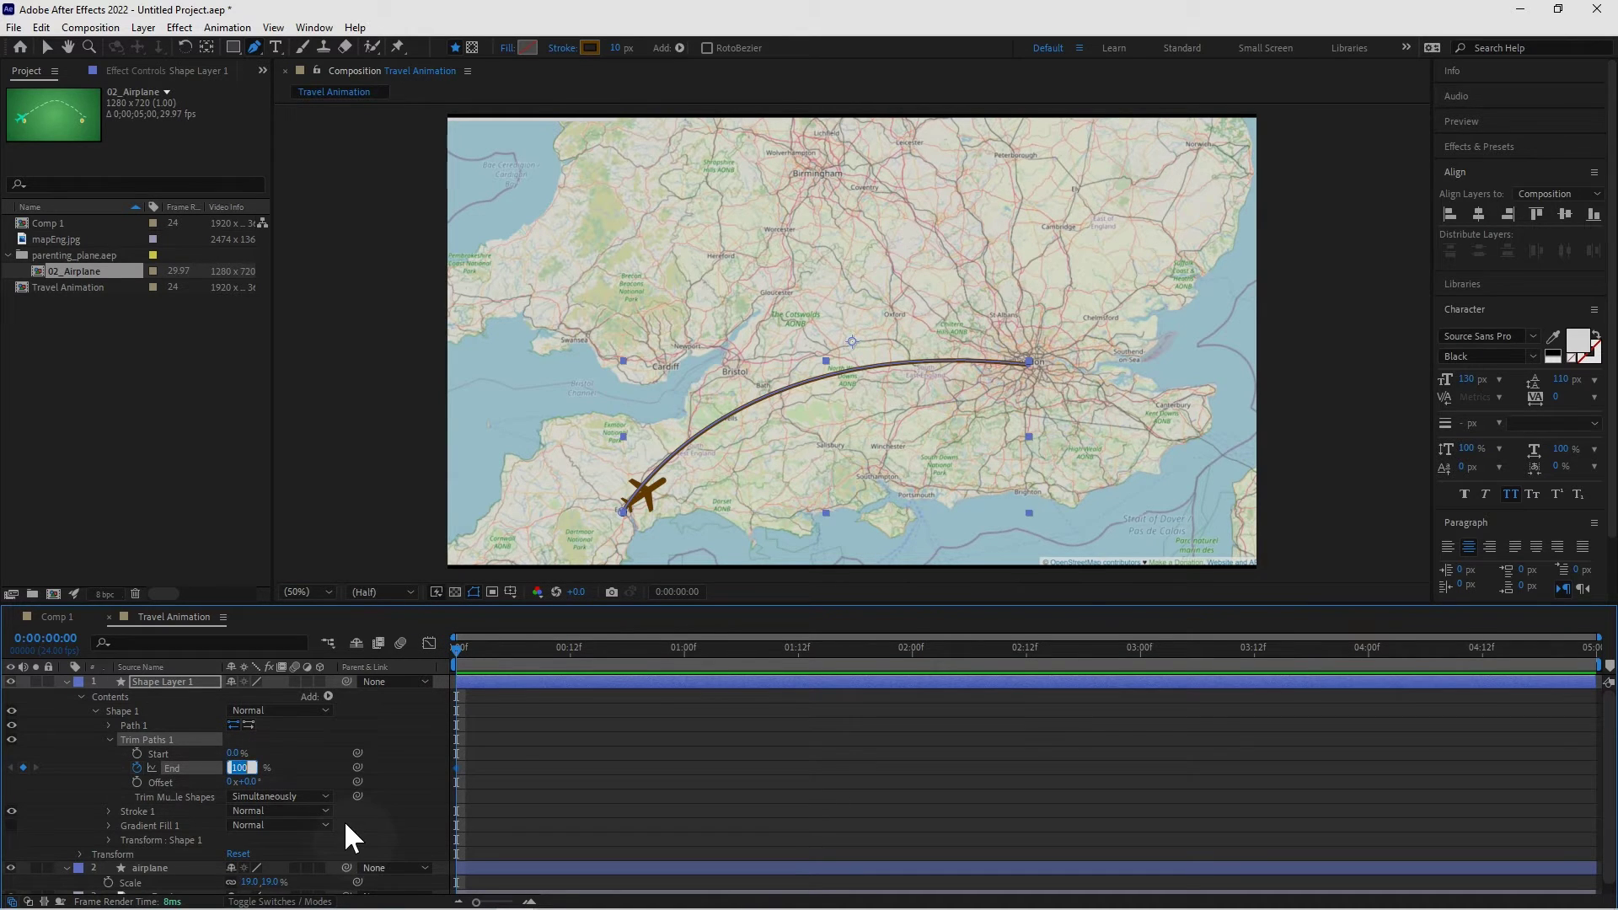
{"action": "type", "text": "0"}
{"action": "key", "text": "Return"}
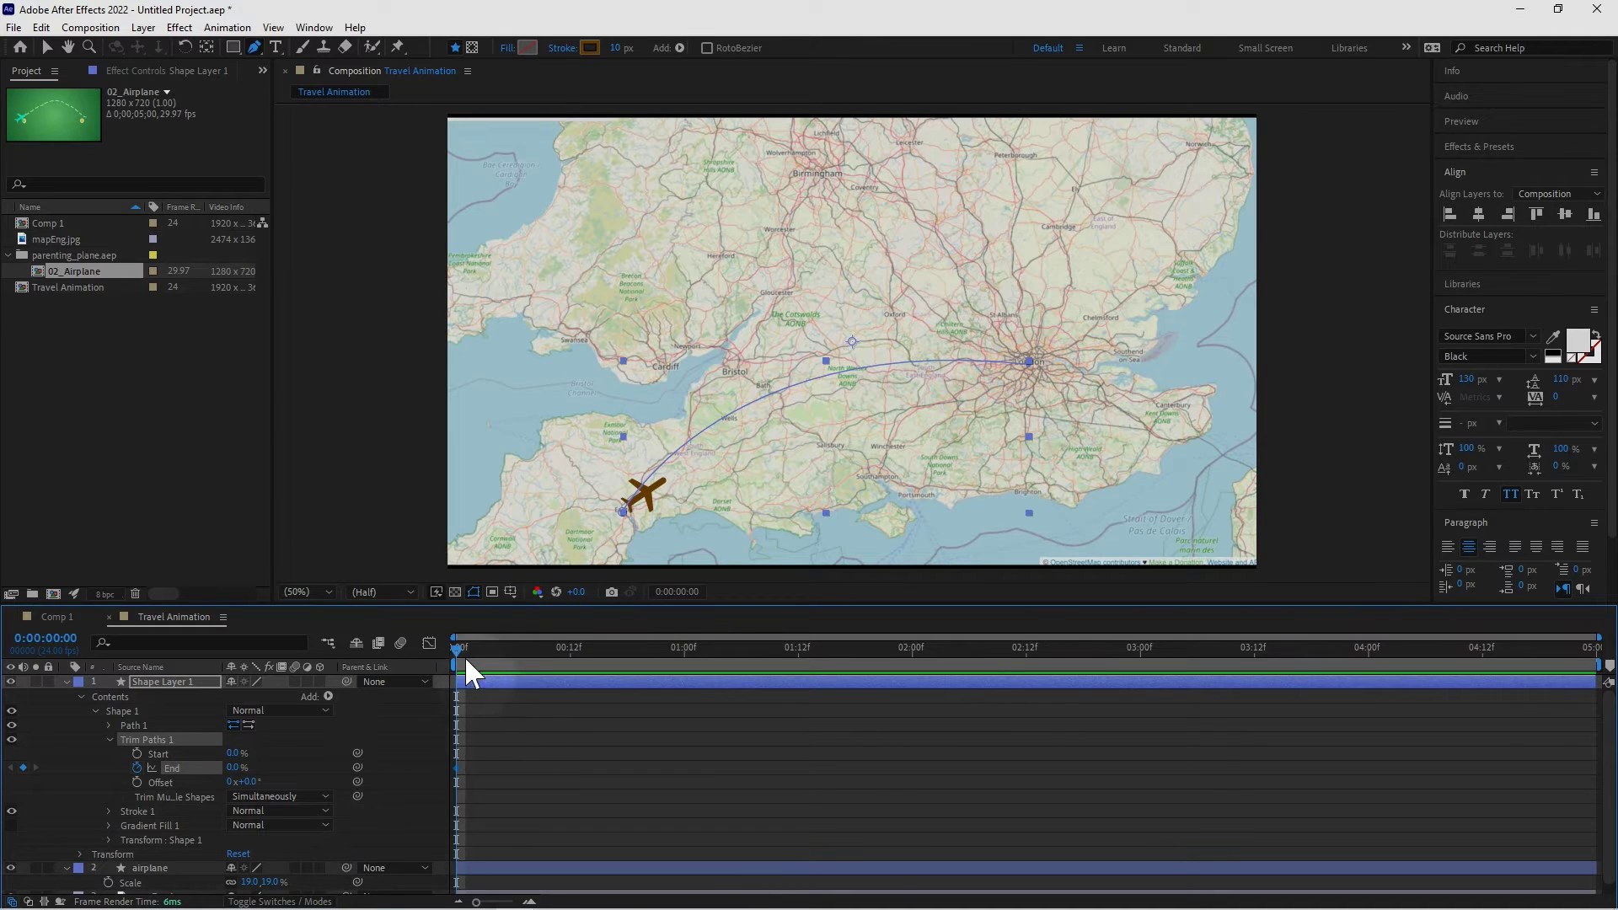
{"action": "left_click_drag", "start_coordinate": [457, 654], "coordinate": [1137, 661]}
{"action": "left_click_drag", "start_coordinate": [236, 767], "coordinate": [503, 779]}
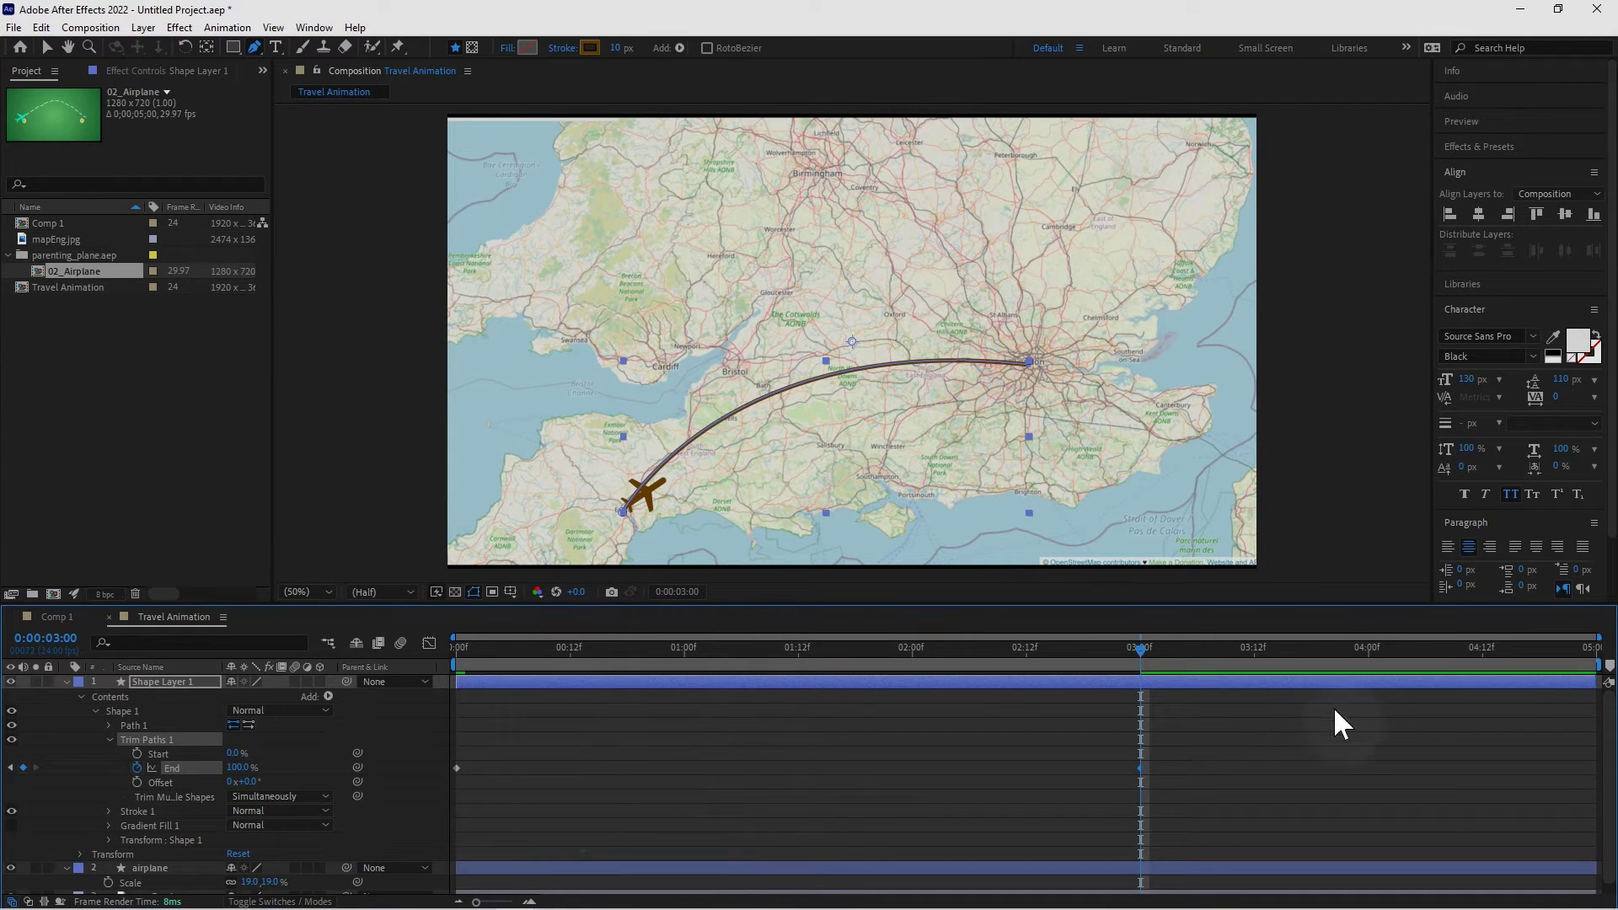
Step: Shorten the work area to the animation, preview it, and Easy Ease the End keyframes
{"action": "left_click_drag", "start_coordinate": [1599, 664], "coordinate": [1258, 657]}
{"action": "key", "text": "space"}
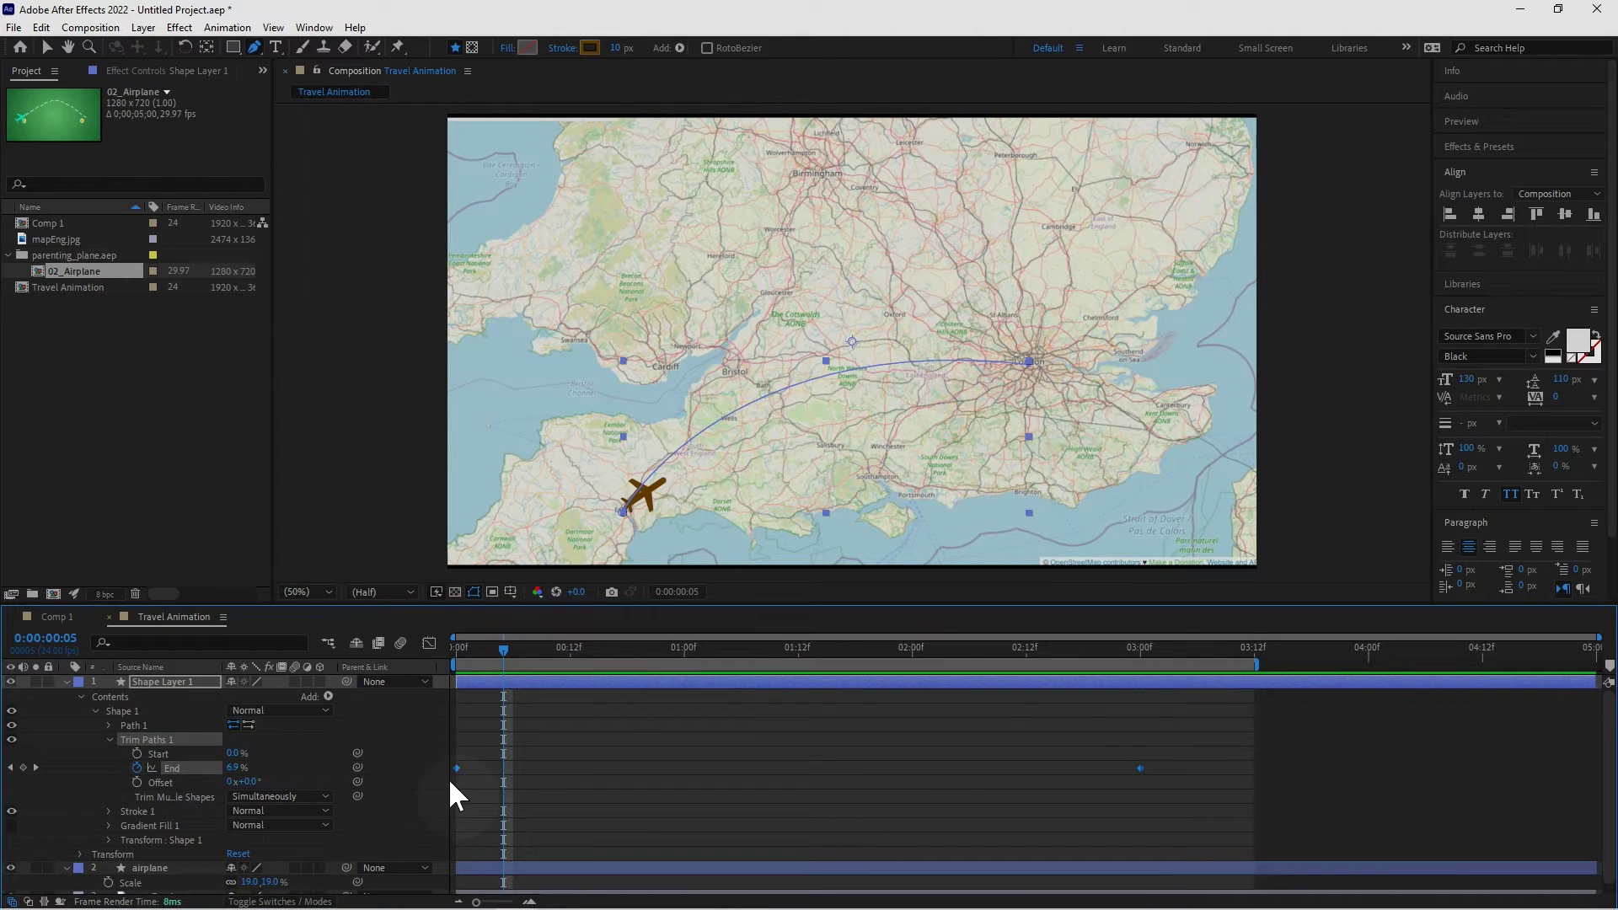
{"action": "key", "text": "F9"}
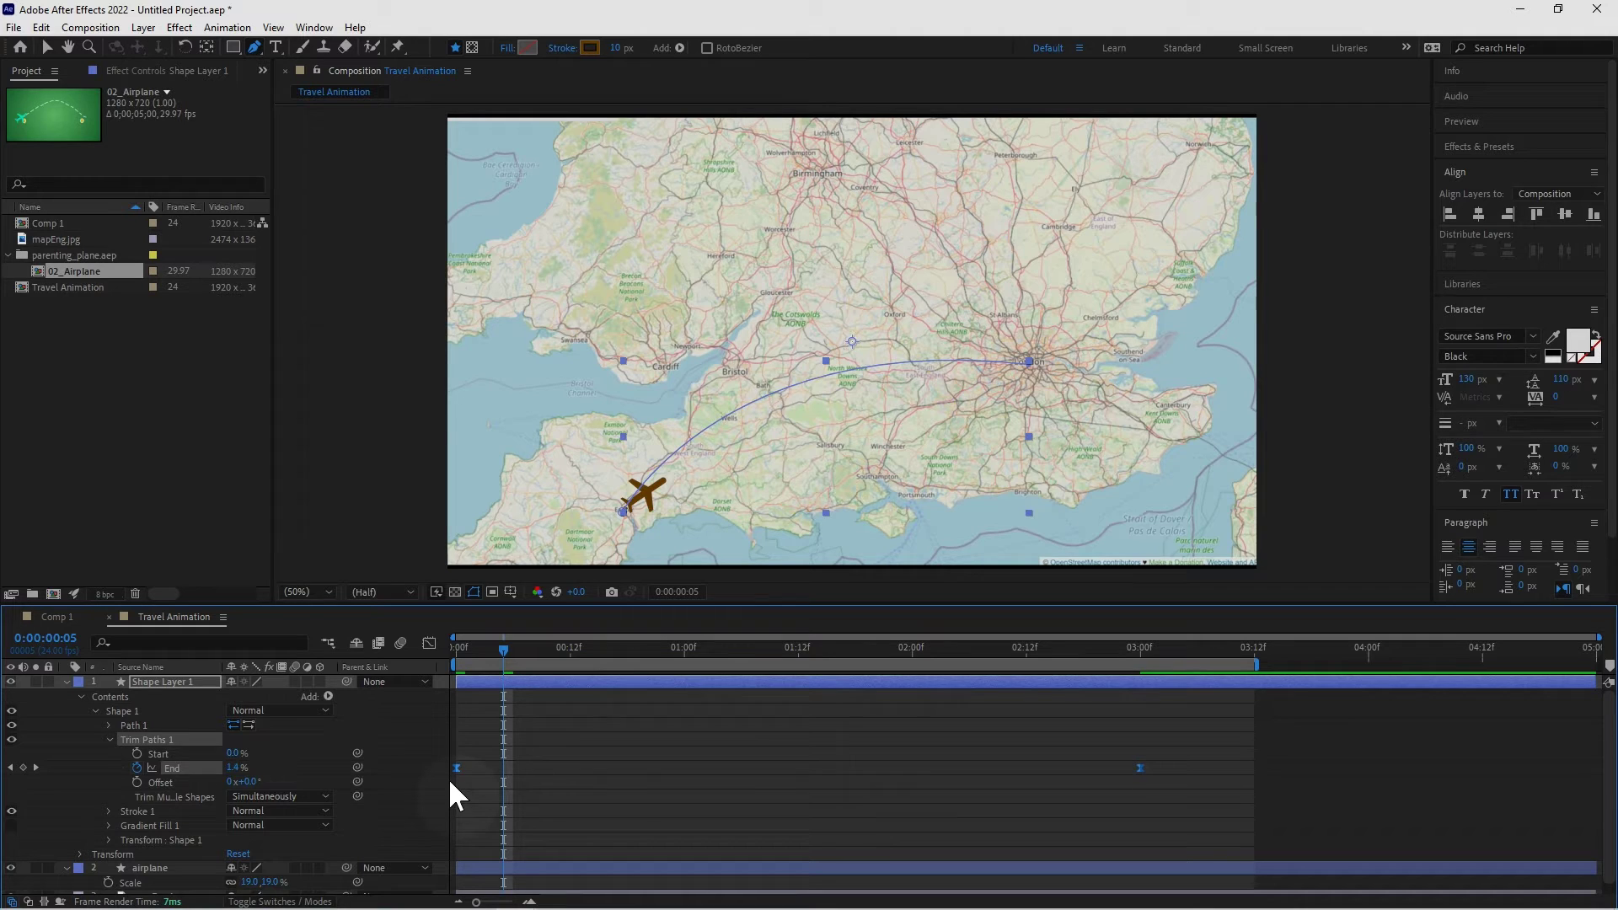
Step: Check the End keyframe's assistant options, preview the eased animation from the start, and collapse Trim Paths 1
{"action": "right_click", "coordinate": [1139, 766]}
{"action": "mouse_move", "coordinate": [1192, 756]}
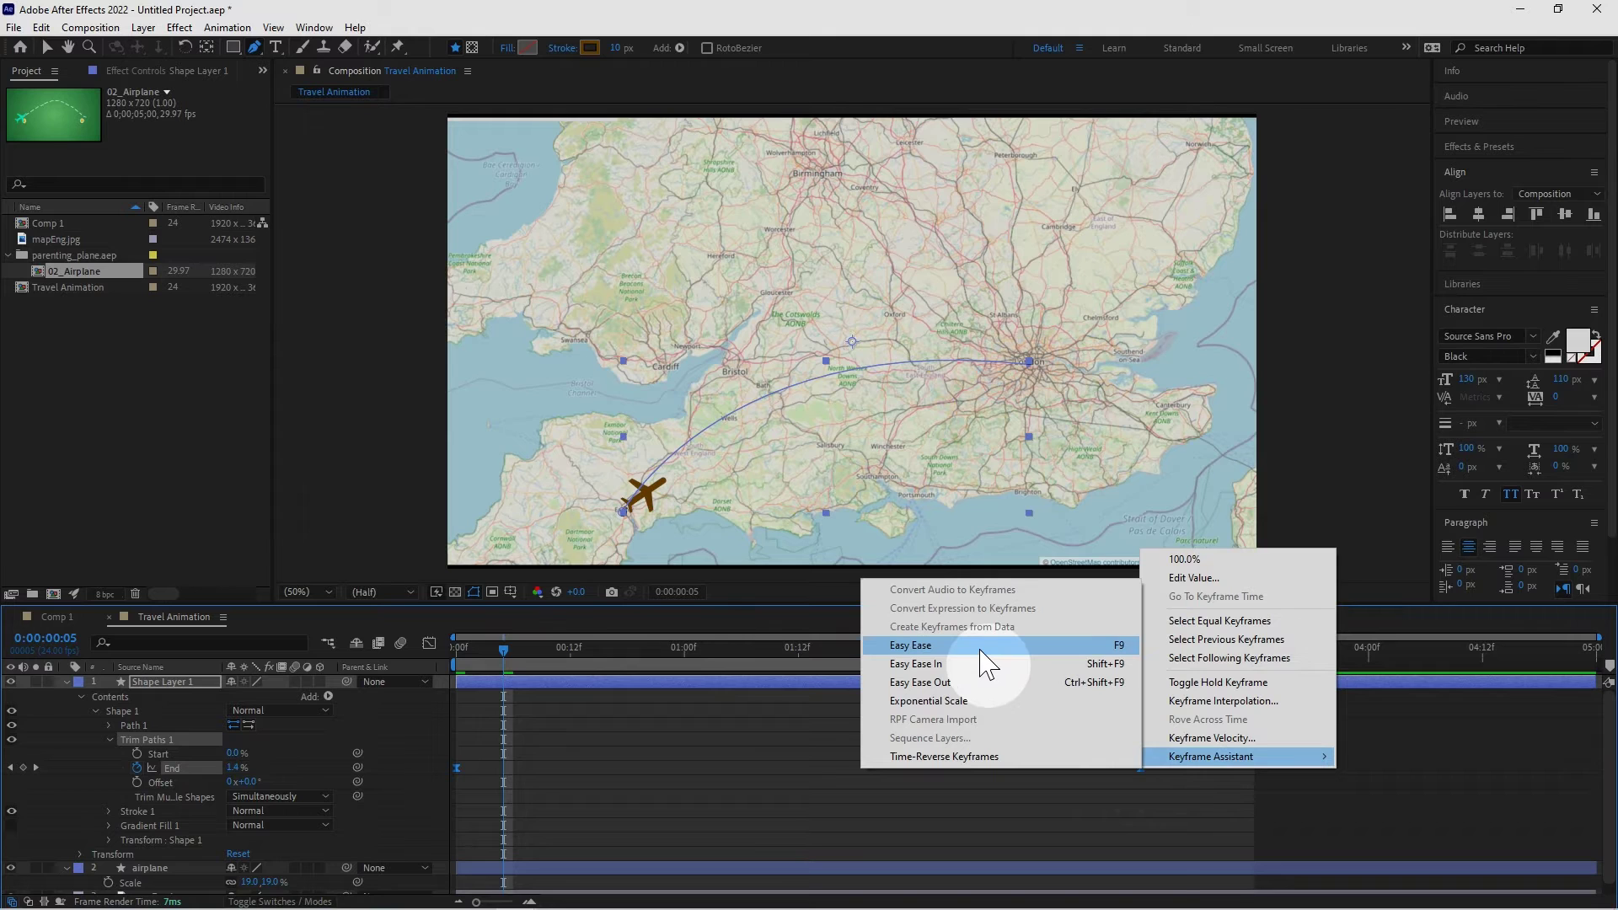
{"action": "left_click", "coordinate": [504, 642]}
{"action": "left_click_drag", "start_coordinate": [504, 642], "coordinate": [418, 648]}
{"action": "key", "text": "space"}
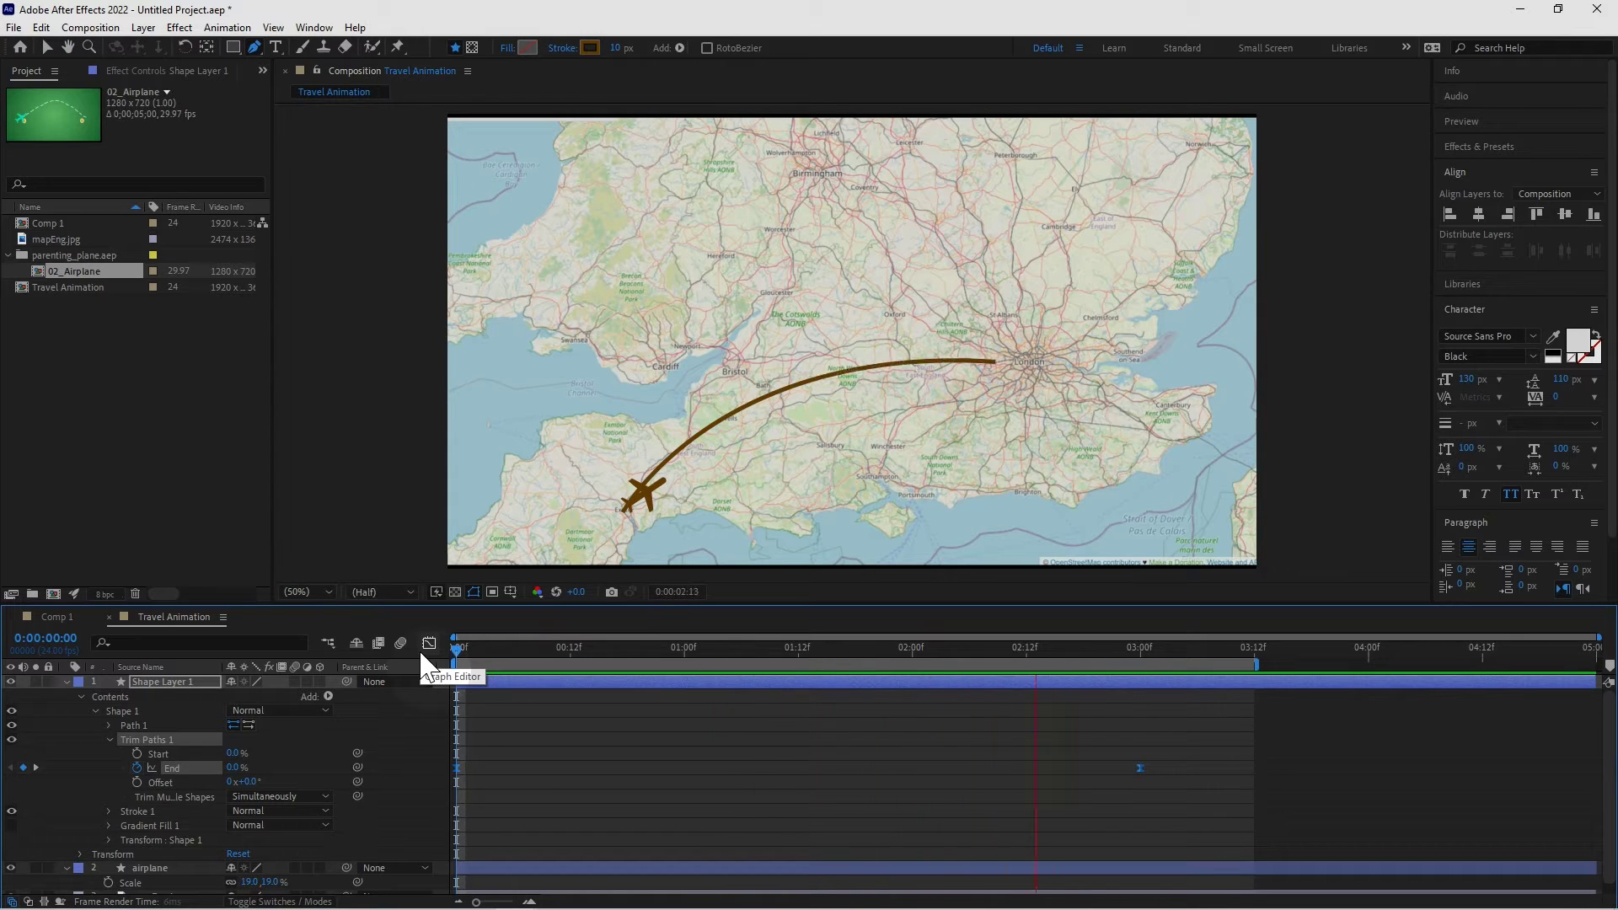
{"action": "key", "text": "space"}
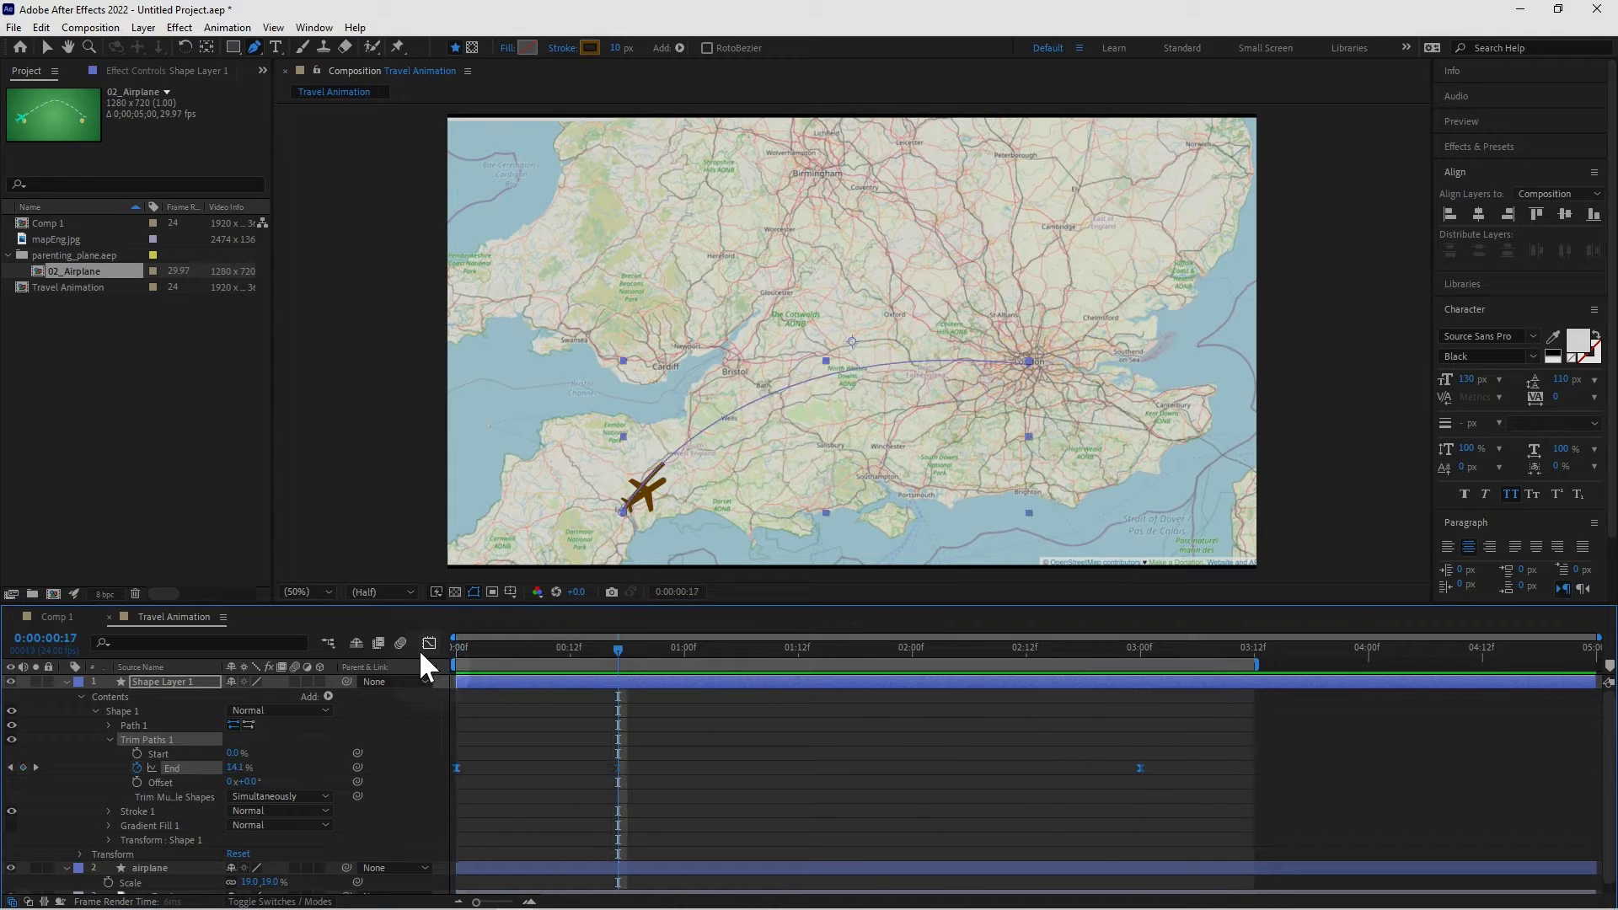
{"action": "left_click", "coordinate": [110, 739]}
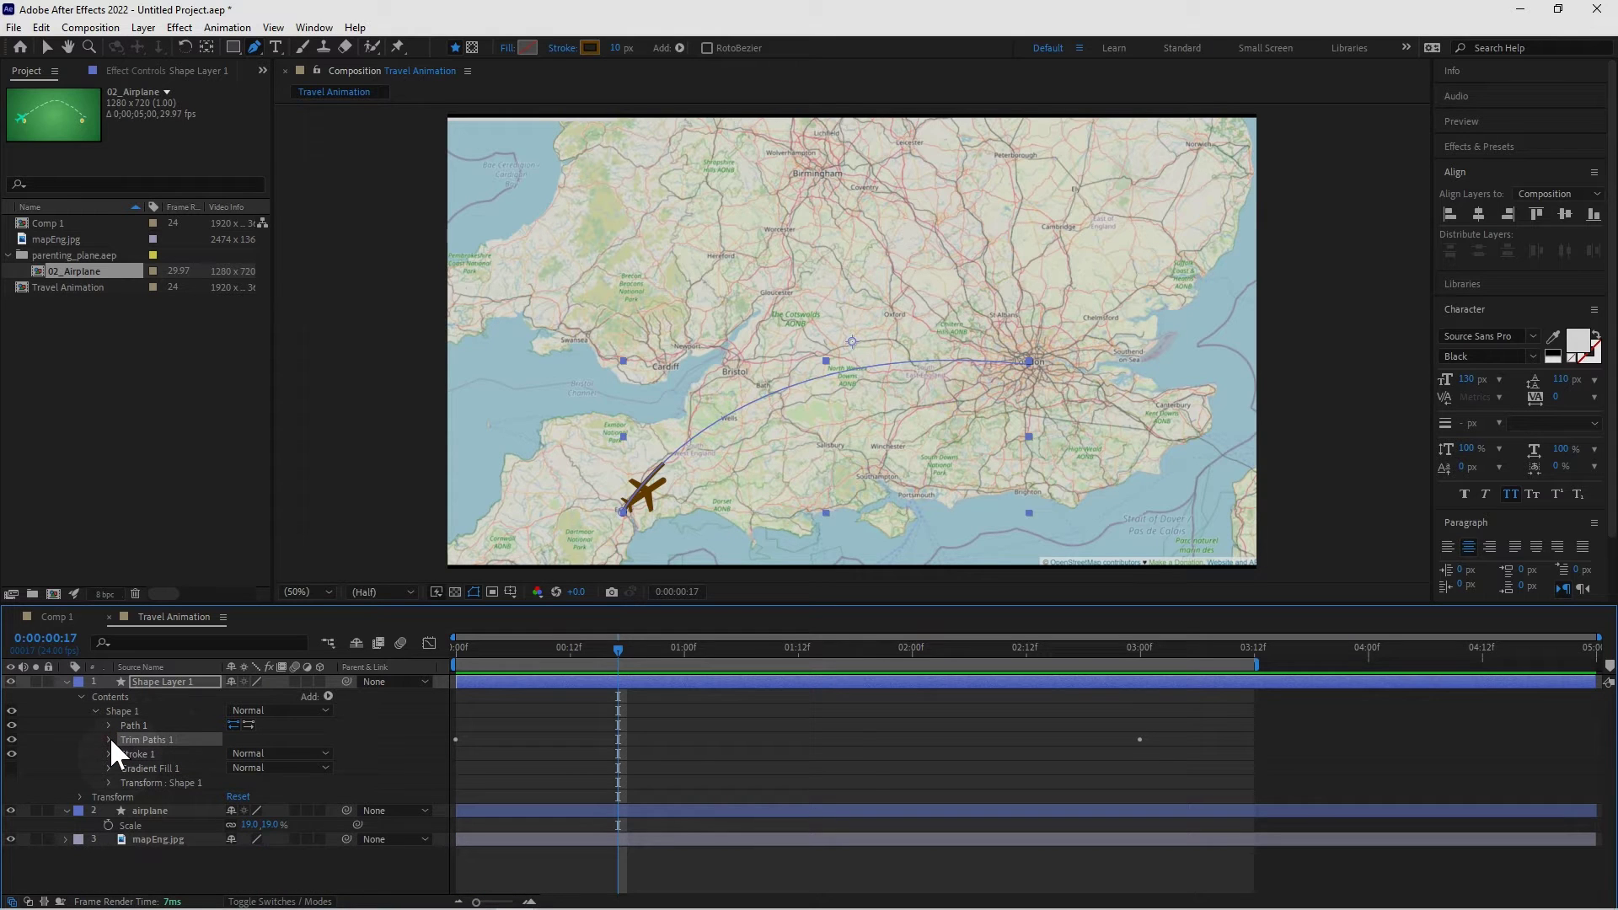
Step: Add dashes to Stroke 1, set the Dash length to 14, and preview the result
{"action": "left_click", "coordinate": [106, 752]}
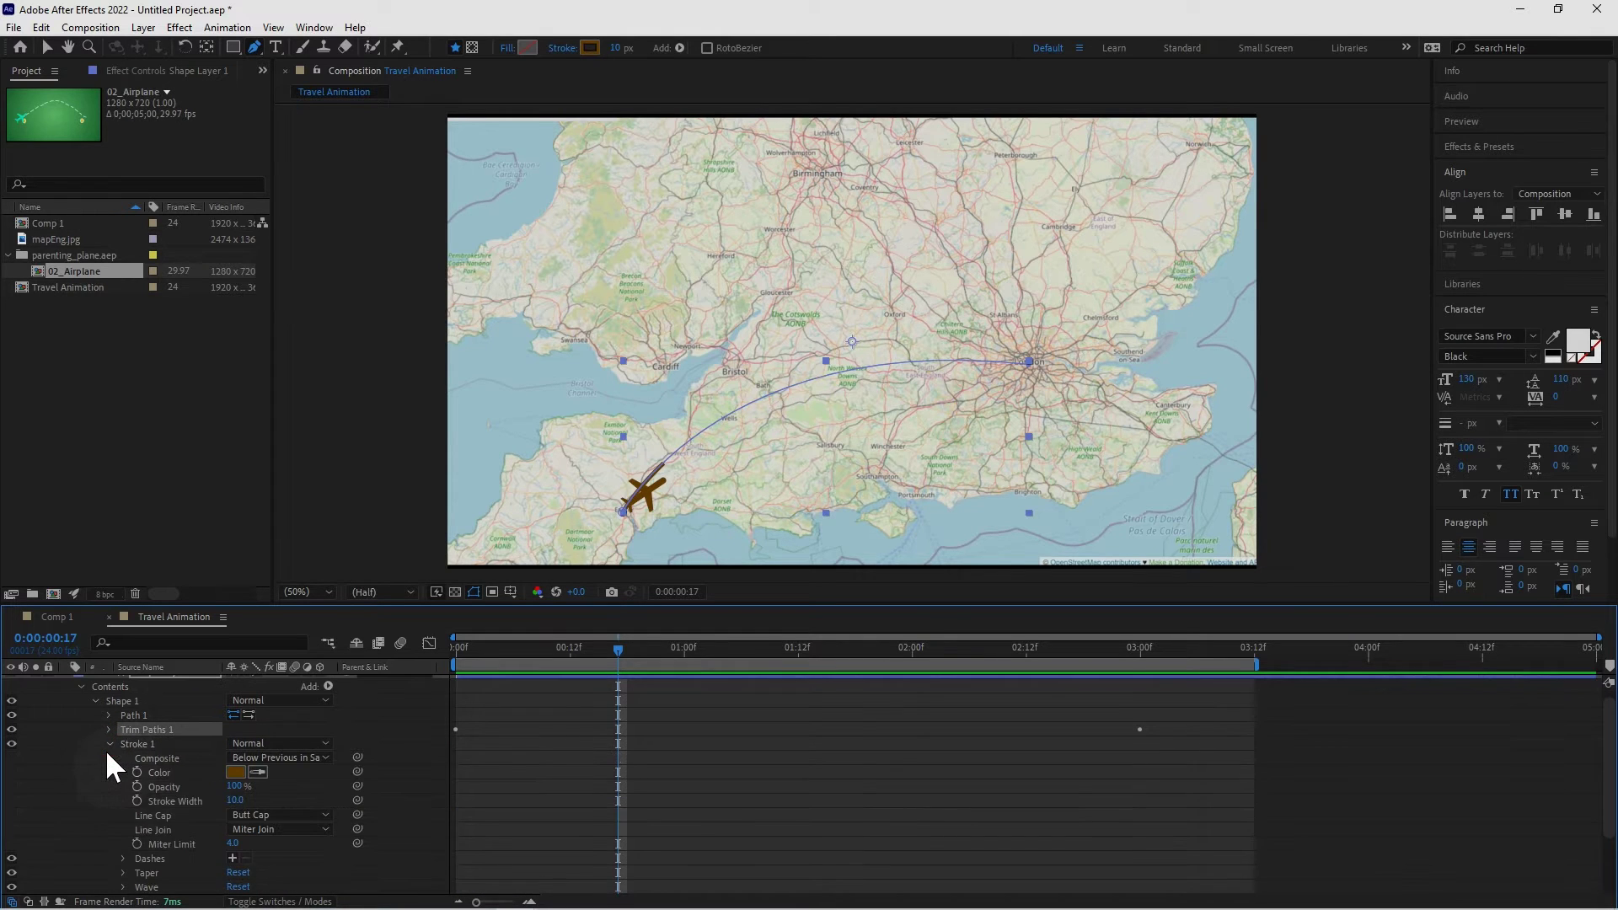
{"action": "left_click", "coordinate": [233, 858]}
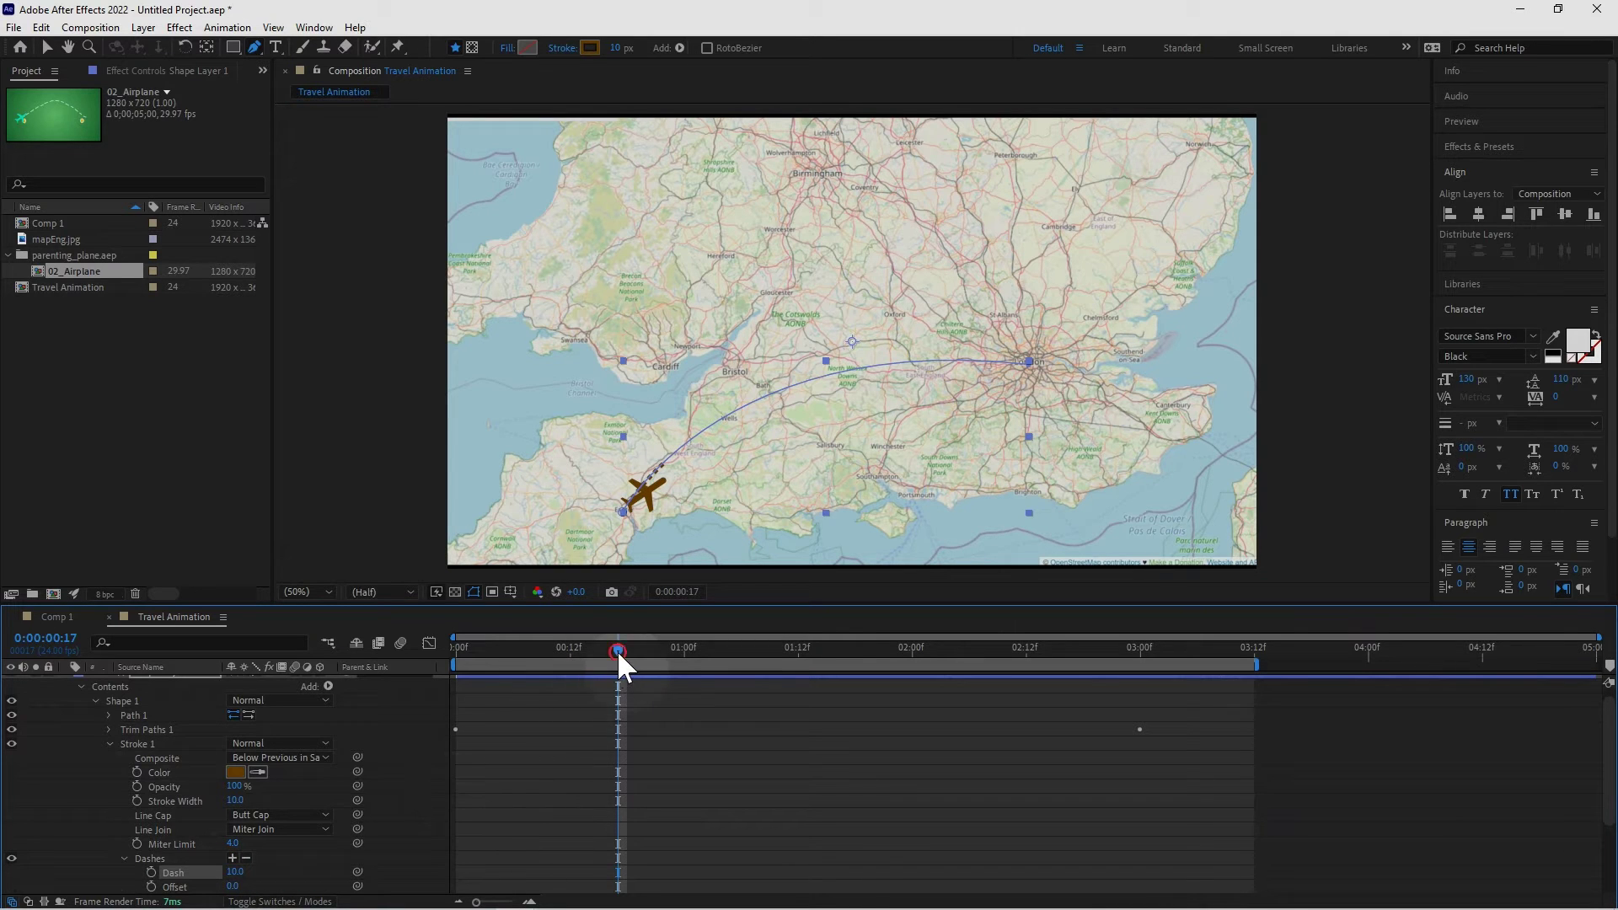
{"action": "left_click_drag", "start_coordinate": [610, 650], "coordinate": [1133, 645]}
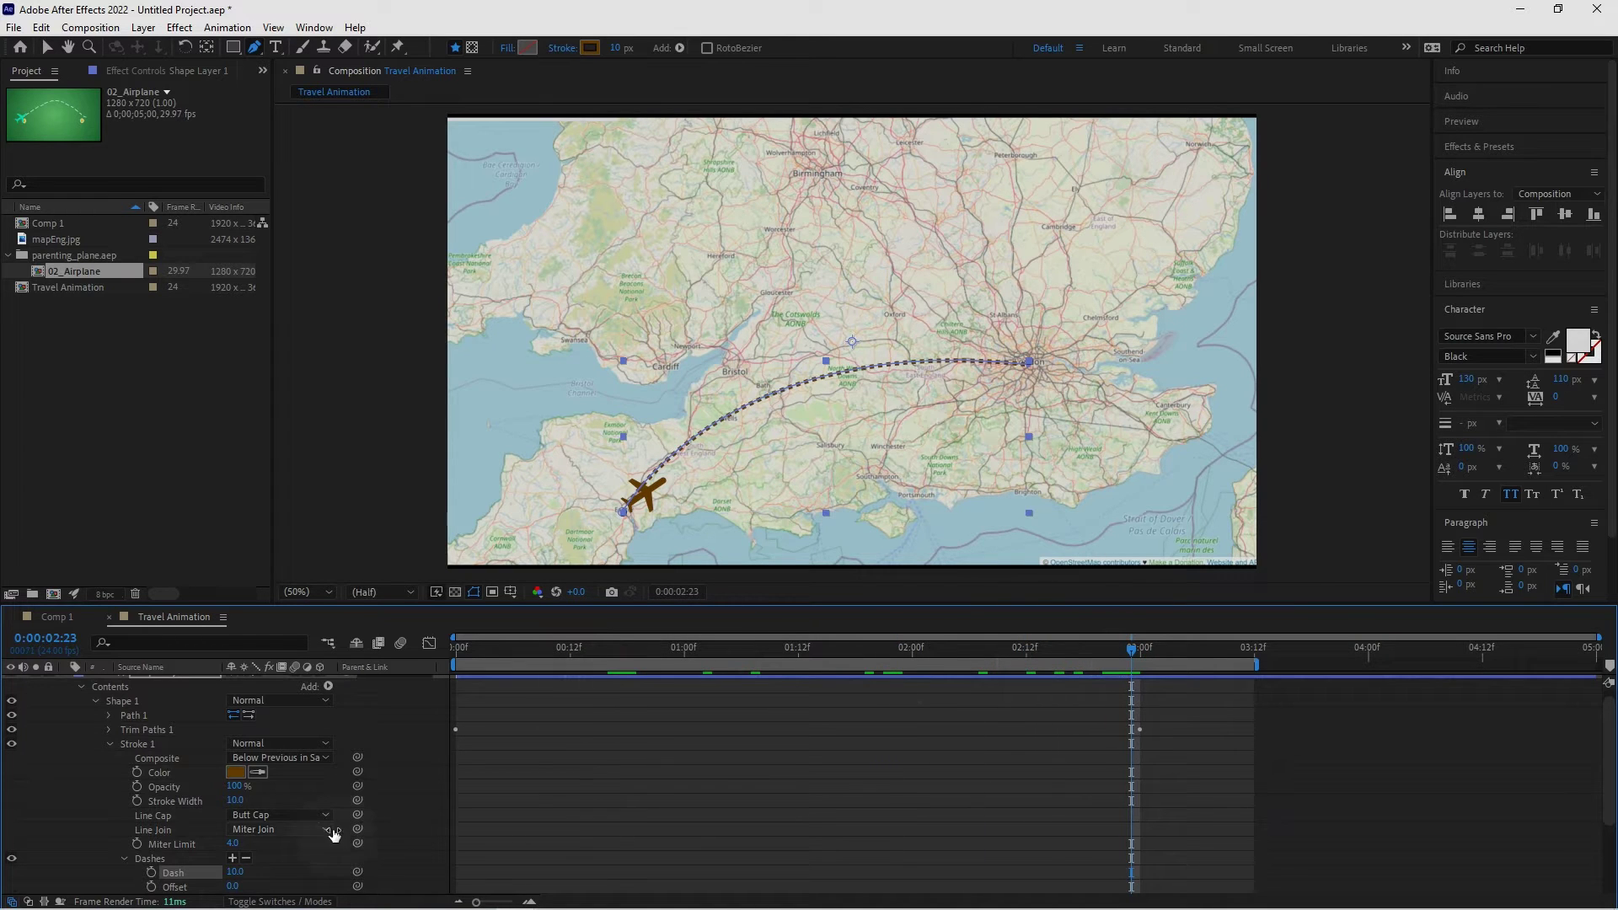
{"action": "left_click", "coordinate": [237, 873]}
{"action": "key", "text": "Up"}
{"action": "key", "text": "Up"}
{"action": "key", "text": "Up"}
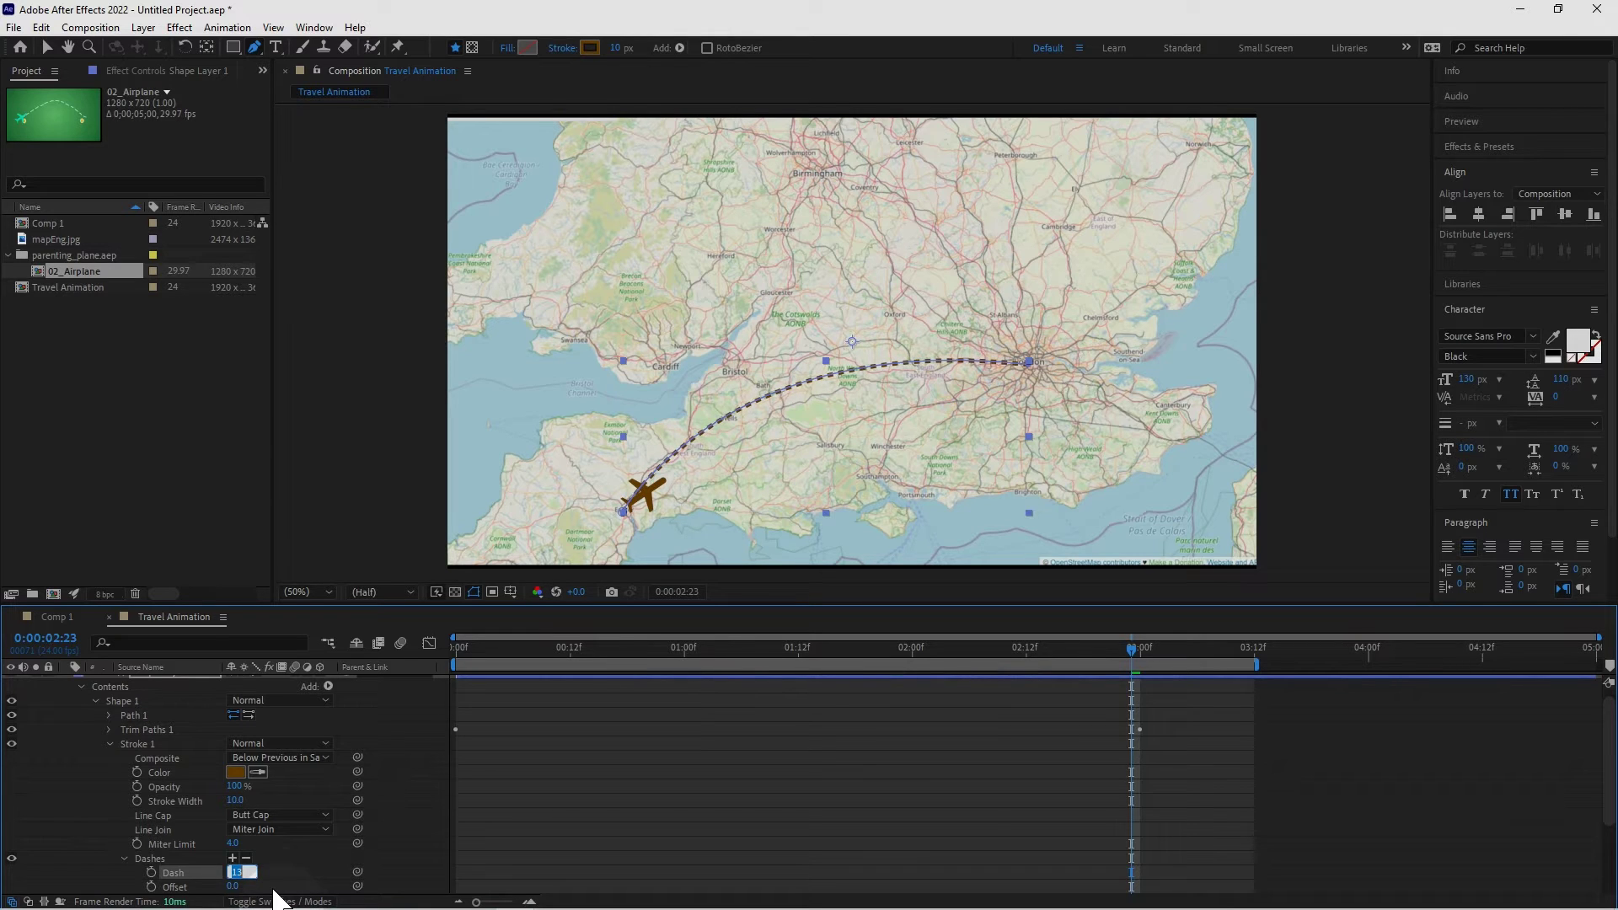
{"action": "key", "text": "Up"}
{"action": "key", "text": "Return"}
{"action": "key", "text": "space"}
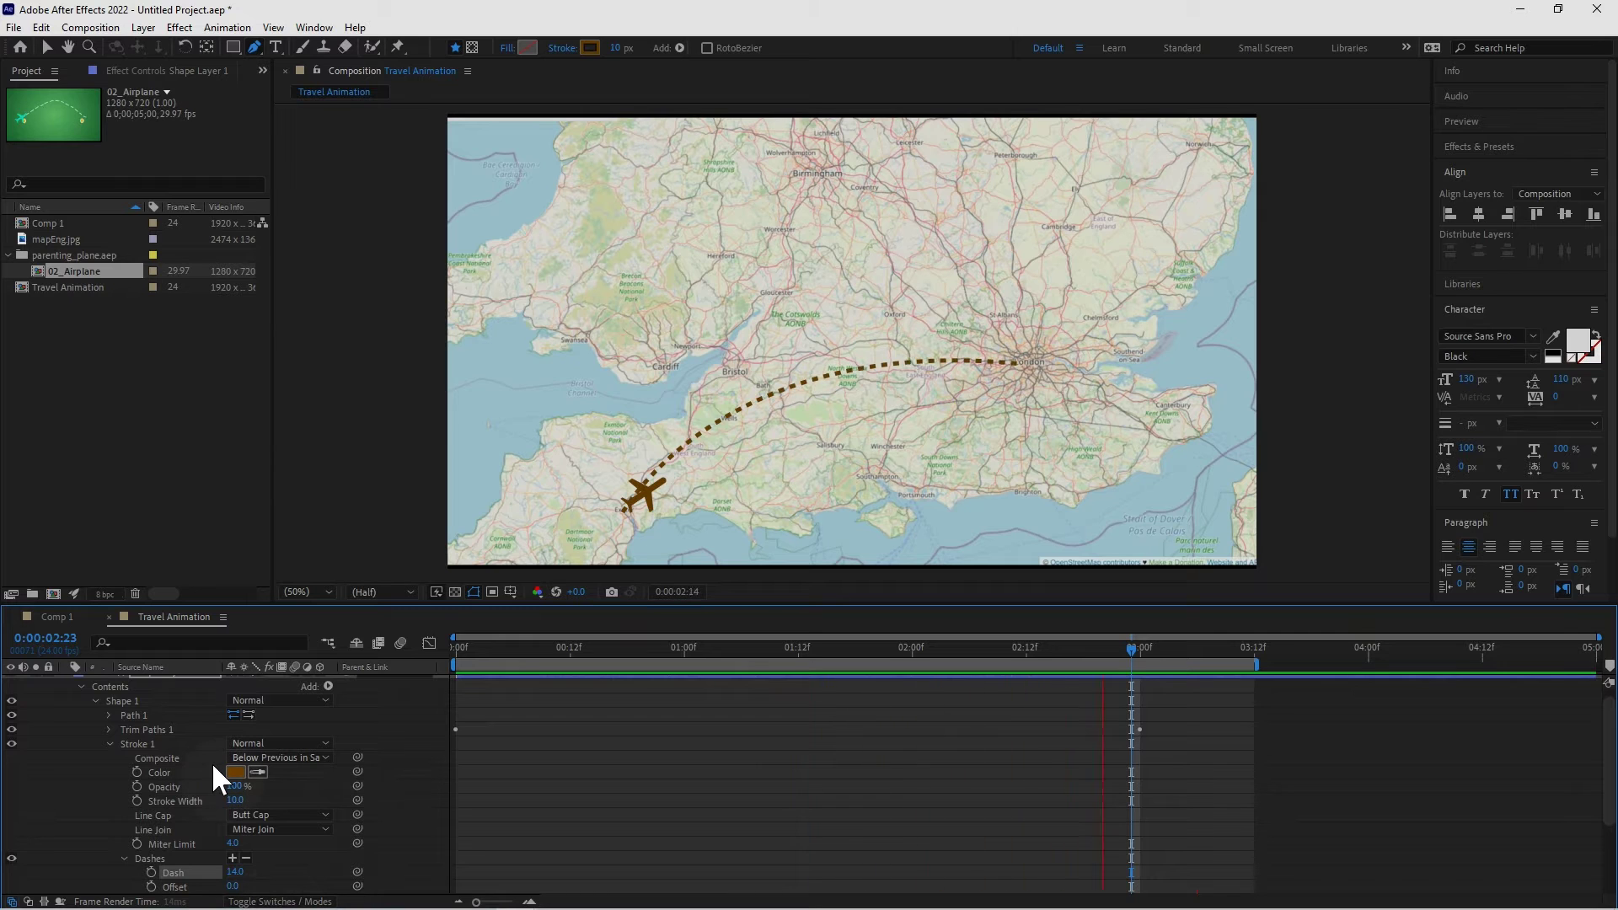
Step: Set the airplane's starting Position keyframe at the first frame
{"action": "scroll", "coordinate": [211, 762], "scroll_direction": "up", "scroll_amount": 1}
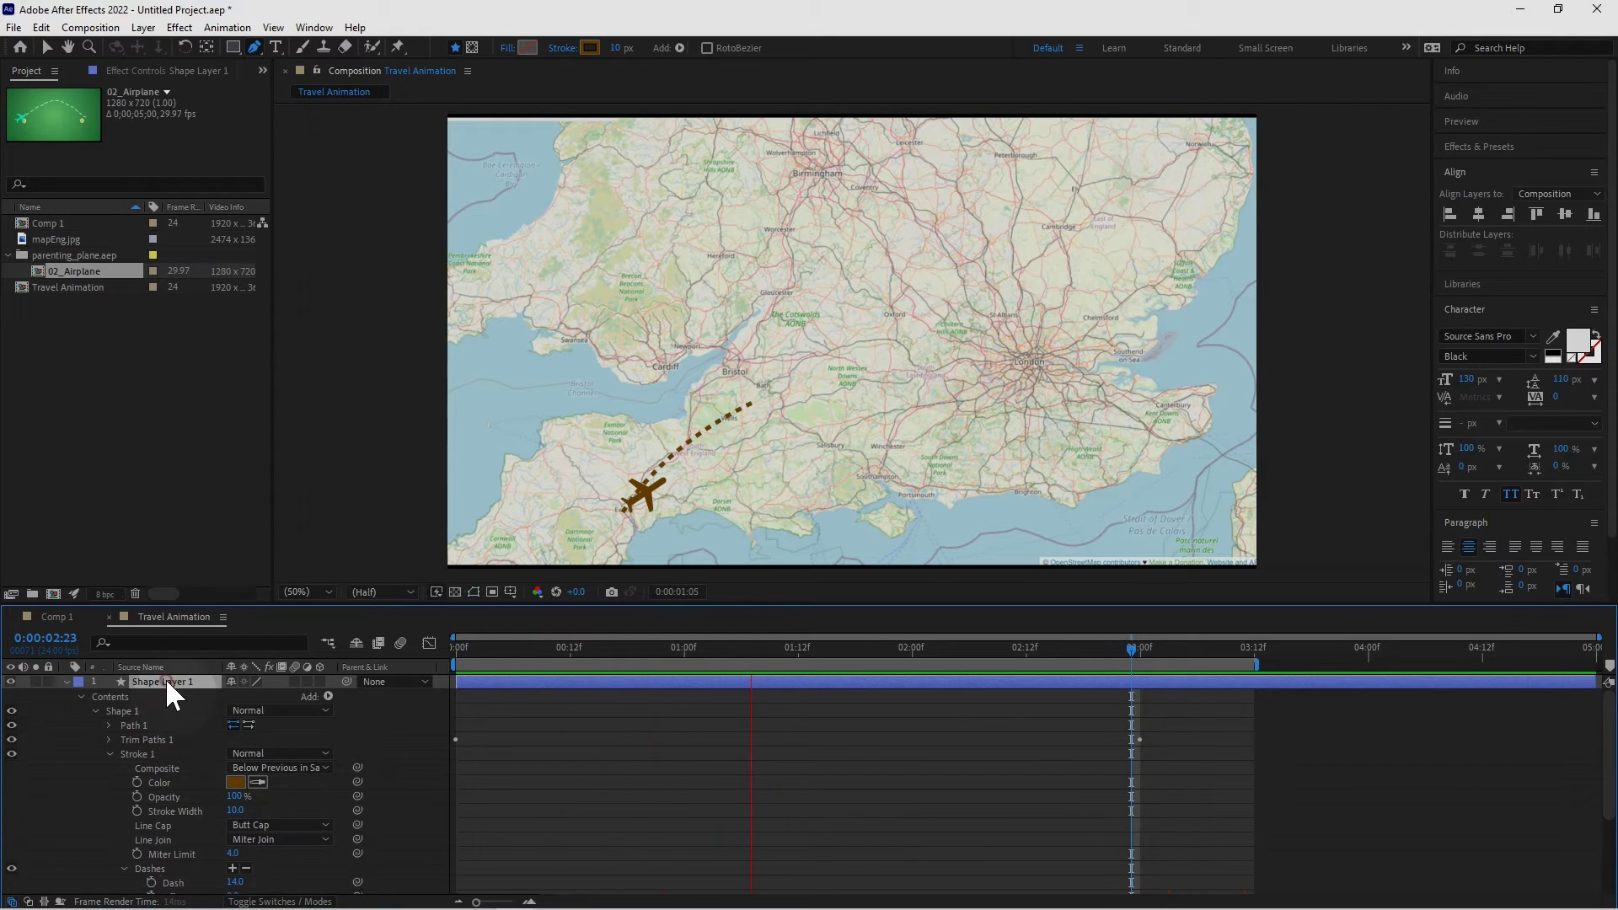
{"action": "key", "text": "u"}
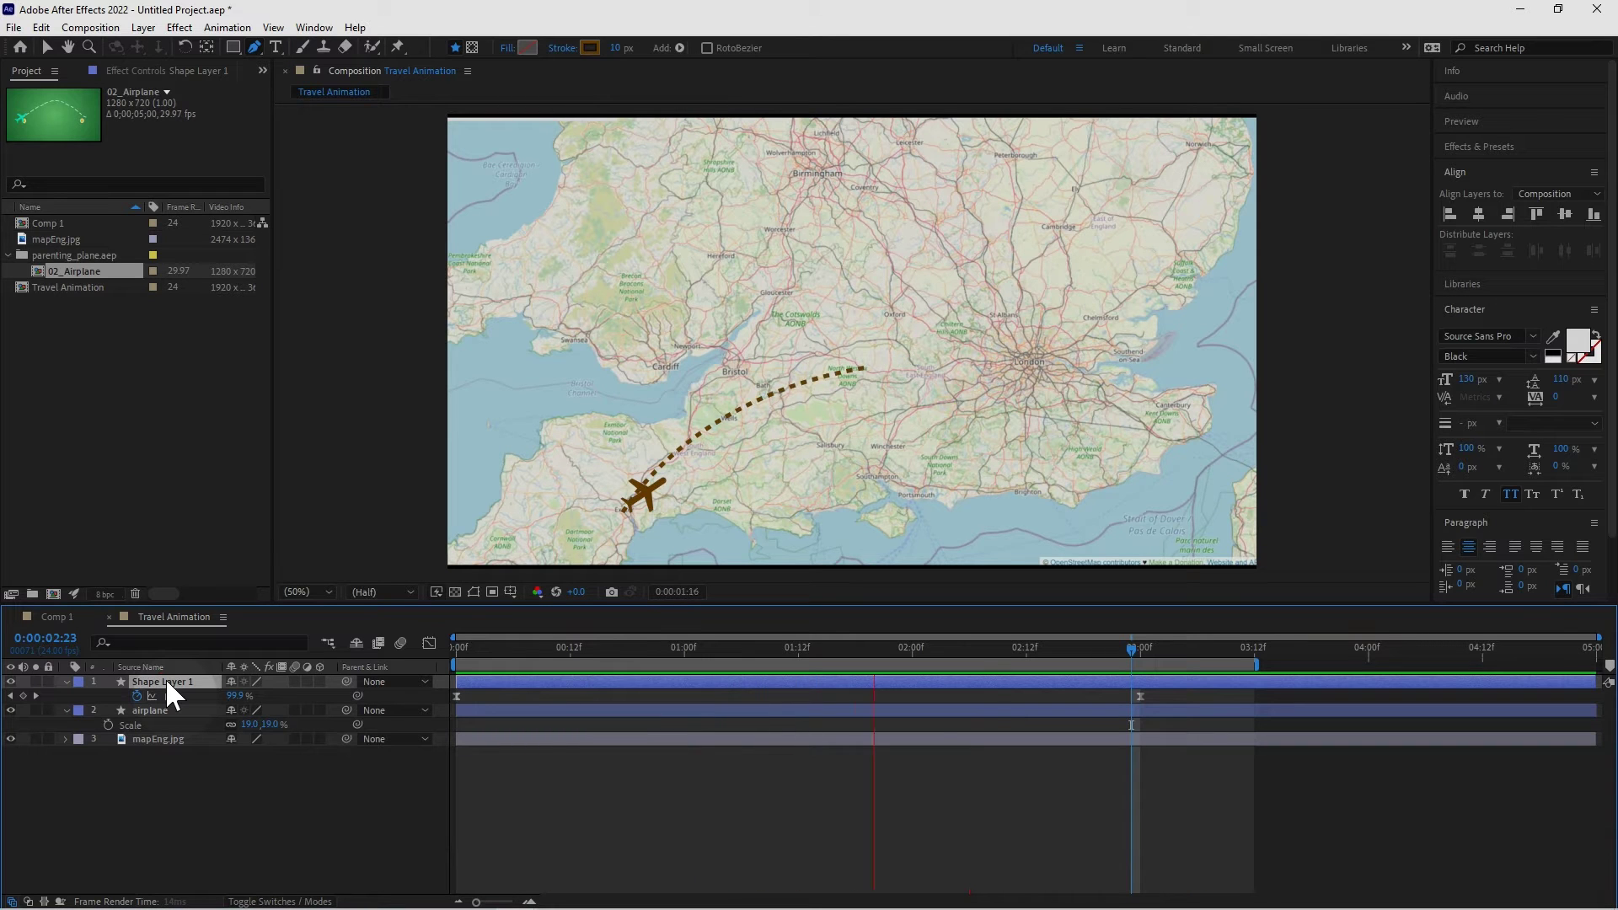
{"action": "key", "text": "space"}
{"action": "key", "text": "k"}
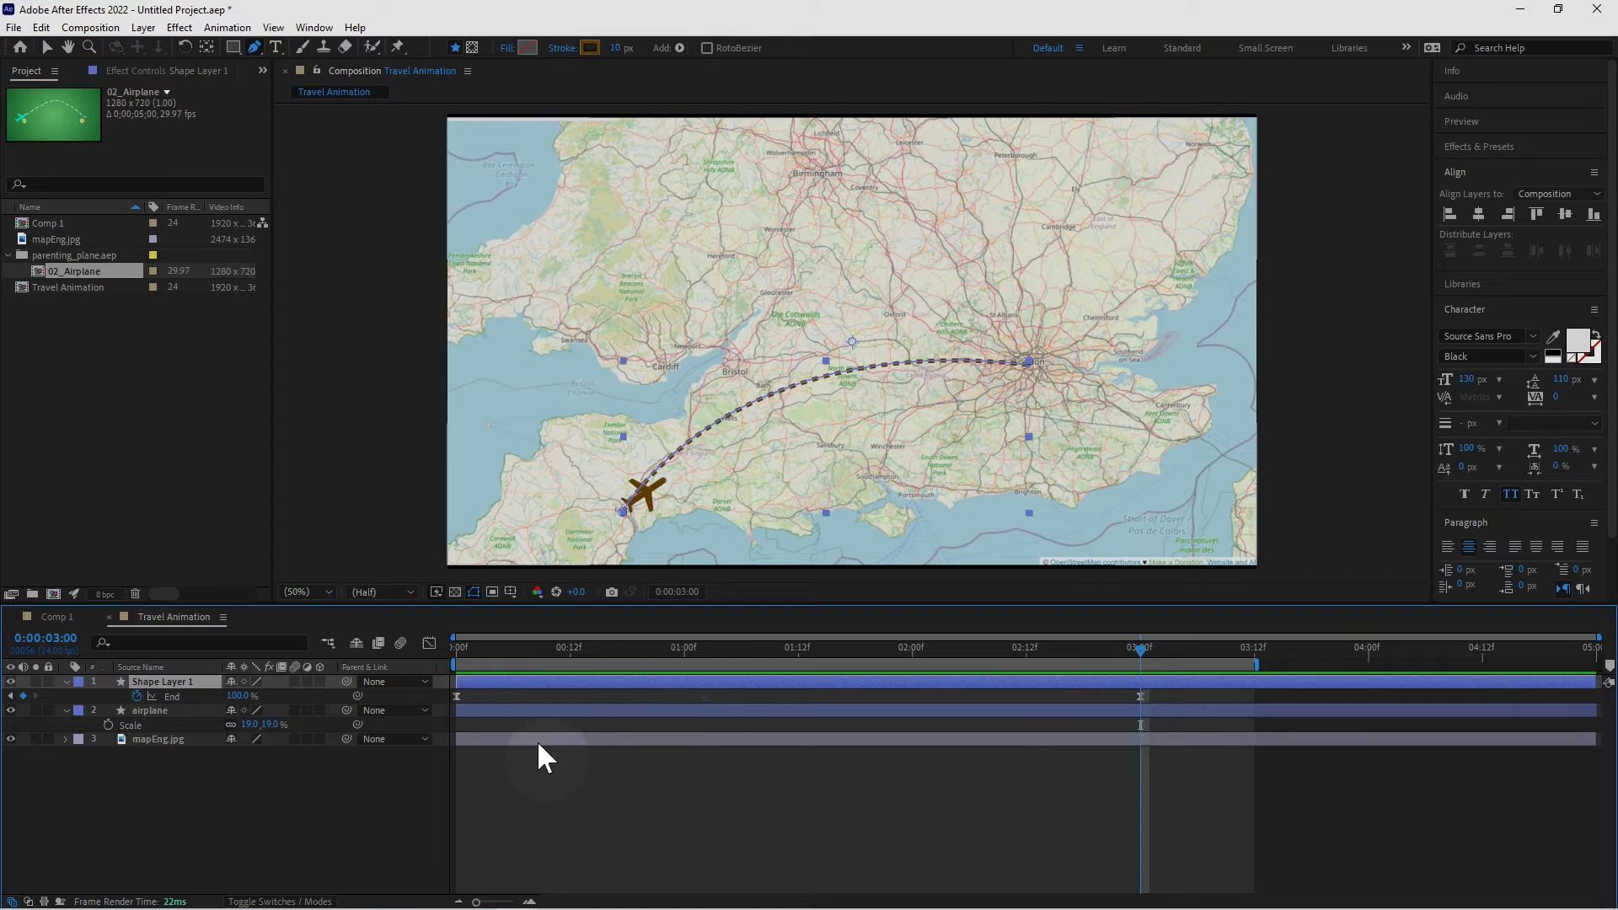
{"action": "left_click", "coordinate": [170, 711]}
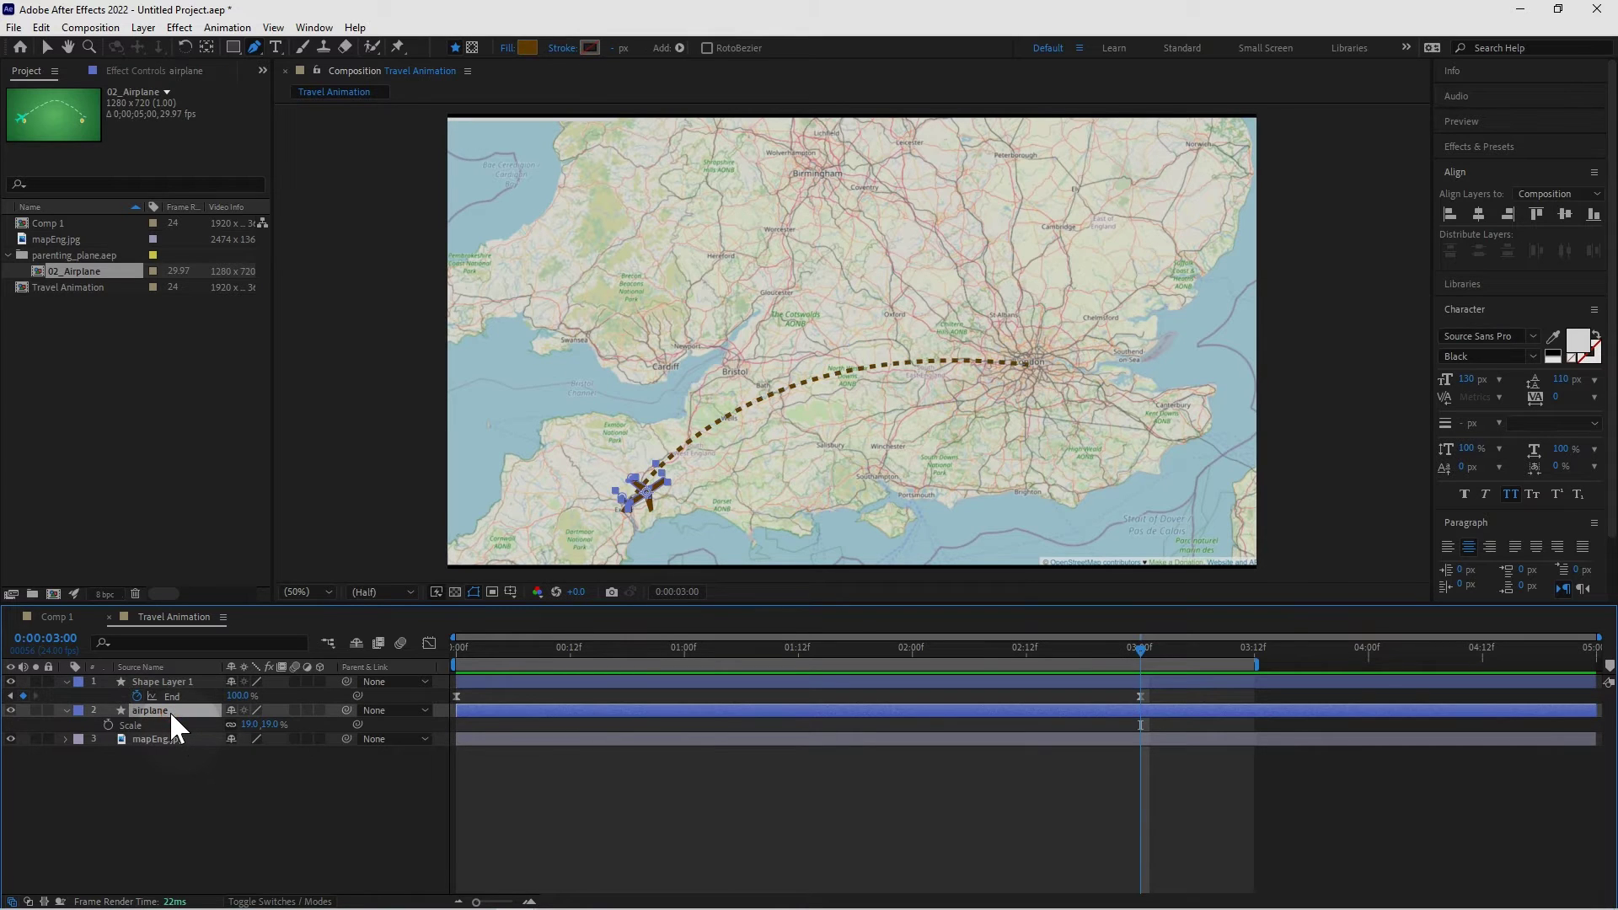
{"action": "key", "text": "p"}
{"action": "key", "text": "Home"}
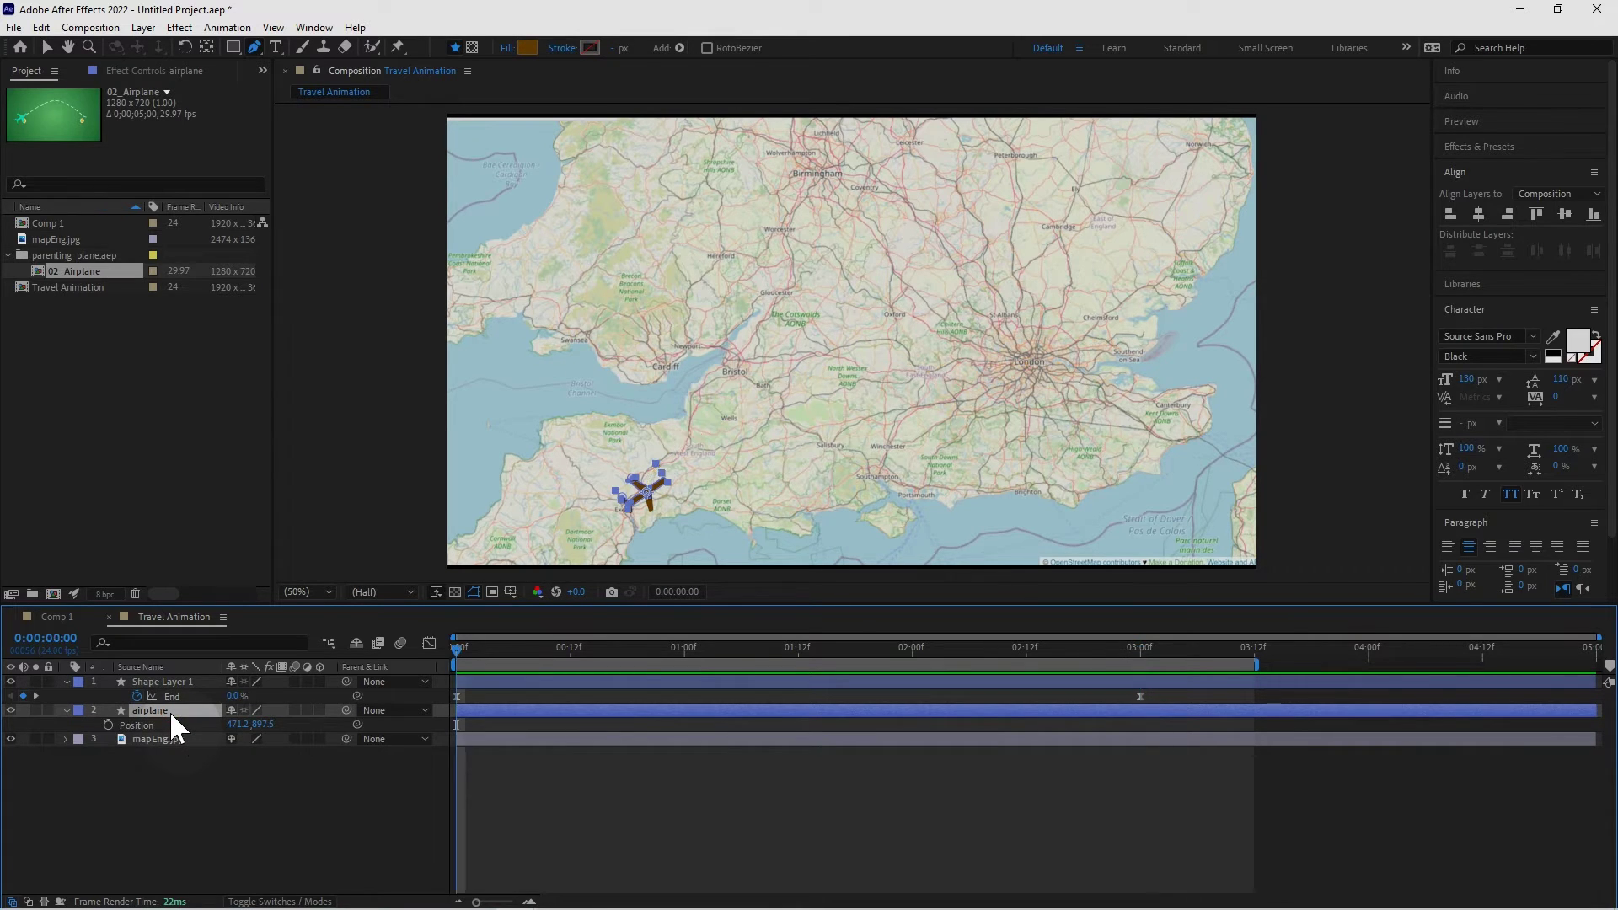
{"action": "left_click", "coordinate": [108, 724]}
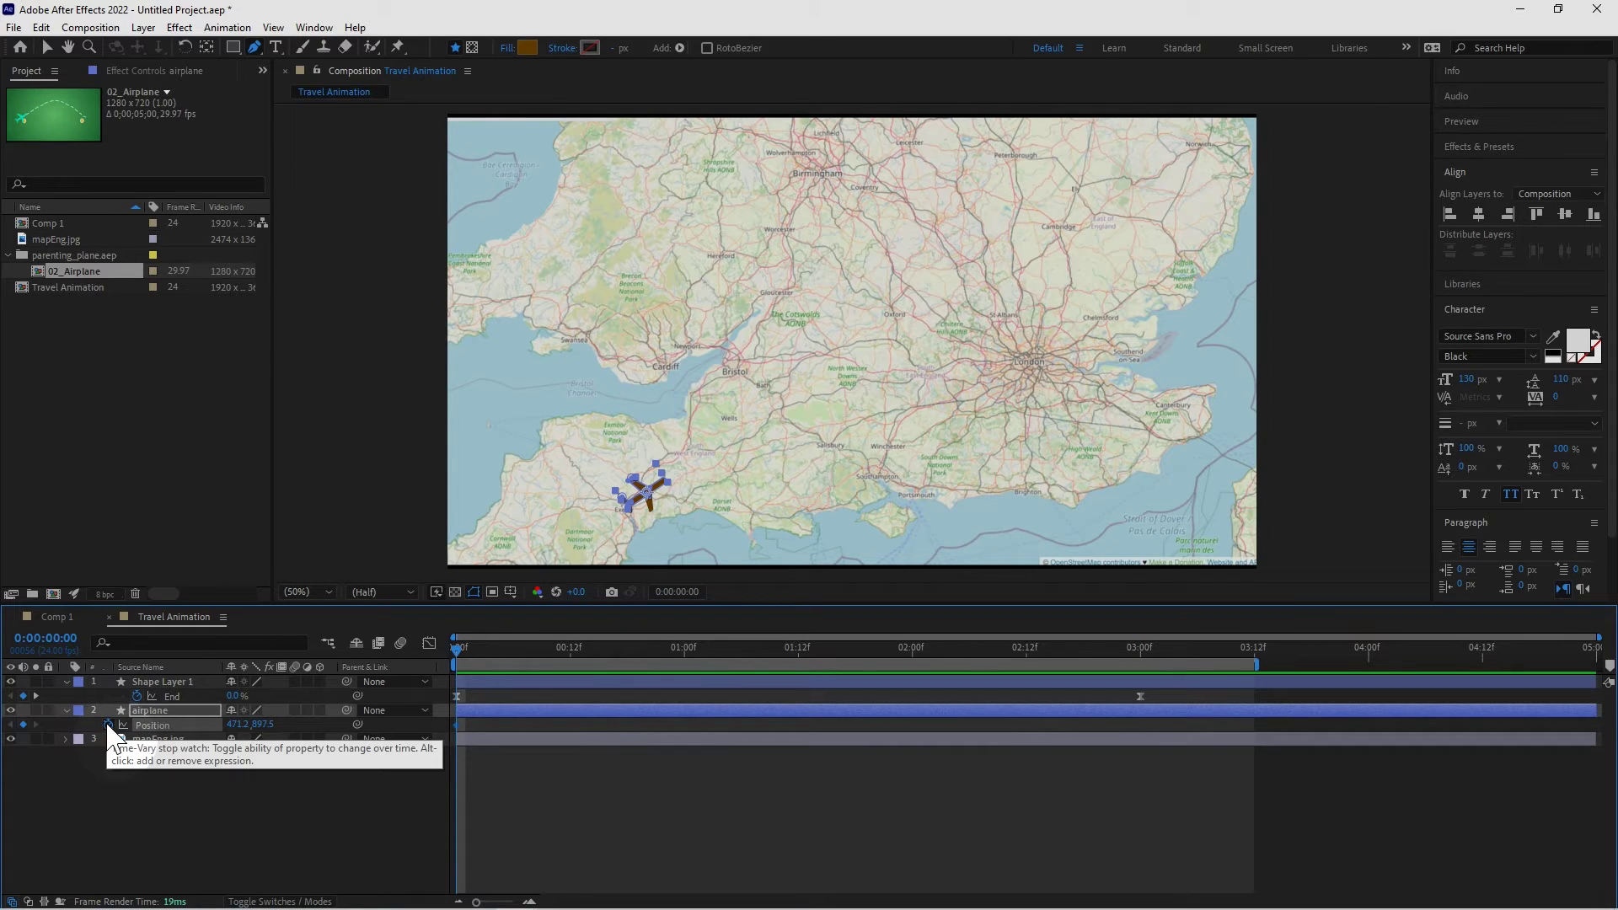
Step: Move the airplane to London at 3 seconds and bend its motion path along the dashes
{"action": "key", "text": "k"}
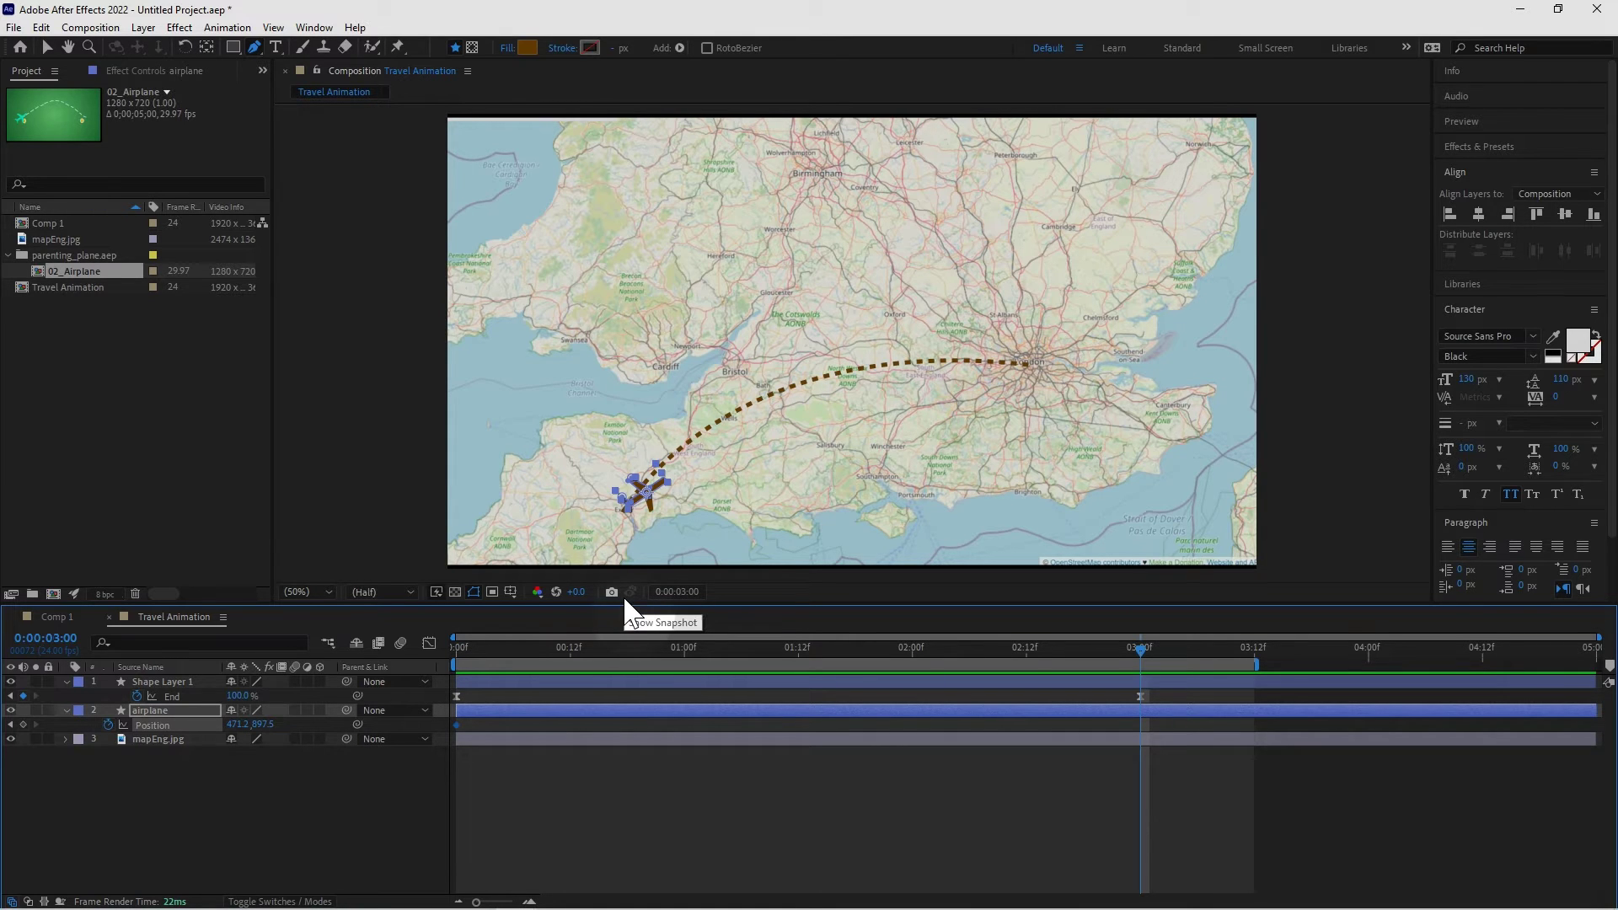
{"action": "key", "text": "v"}
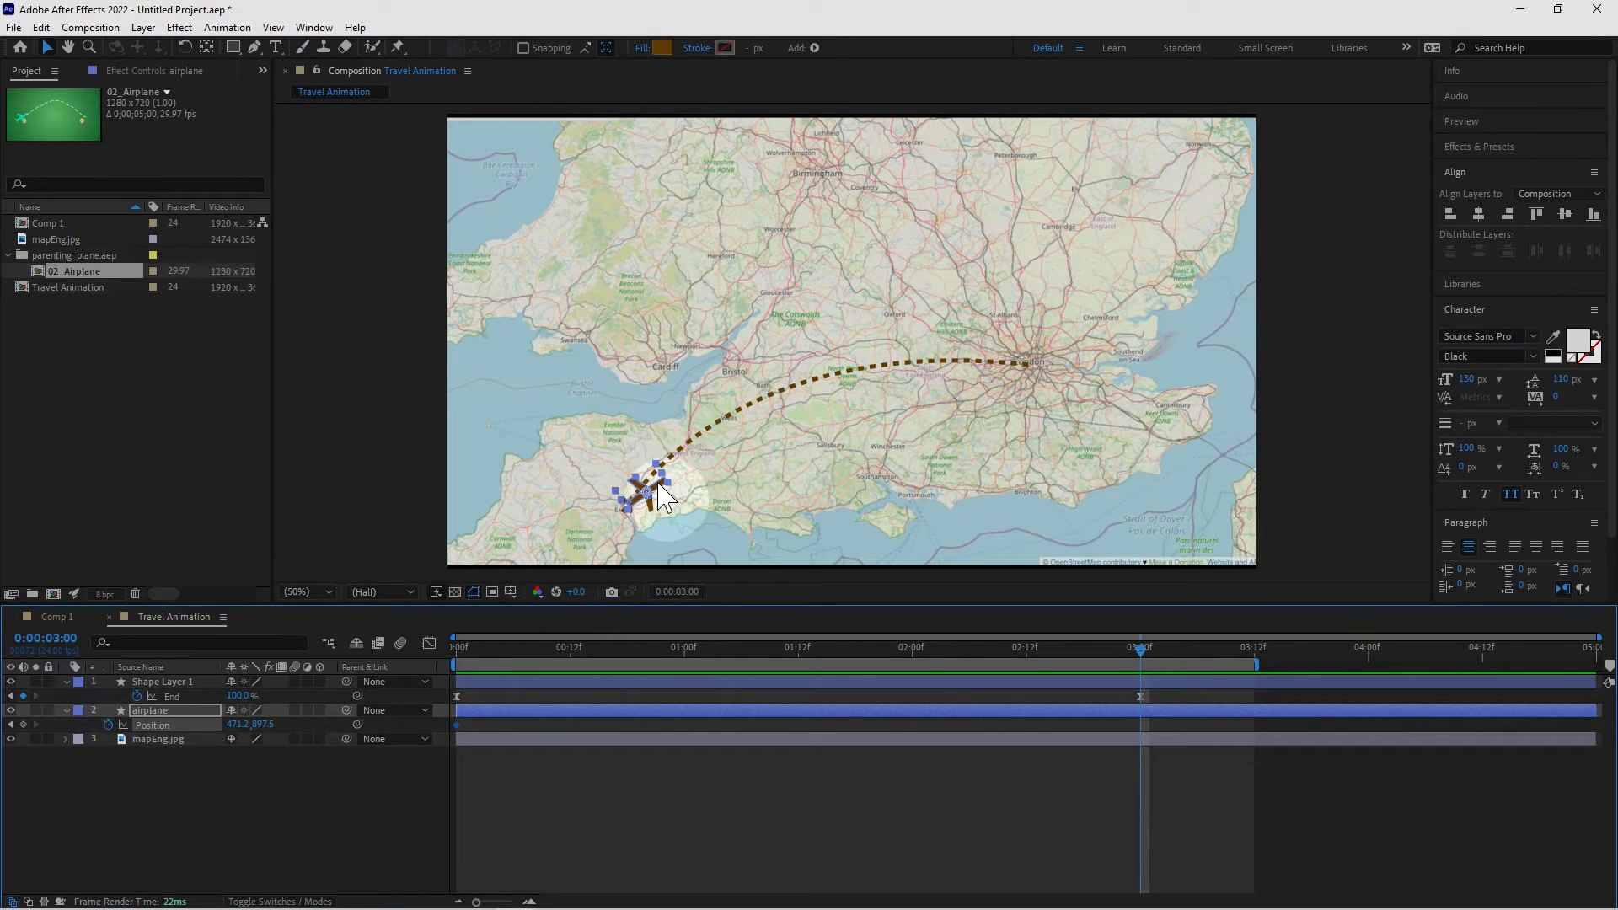
{"action": "left_click_drag", "start_coordinate": [695, 474], "coordinate": [1049, 347]}
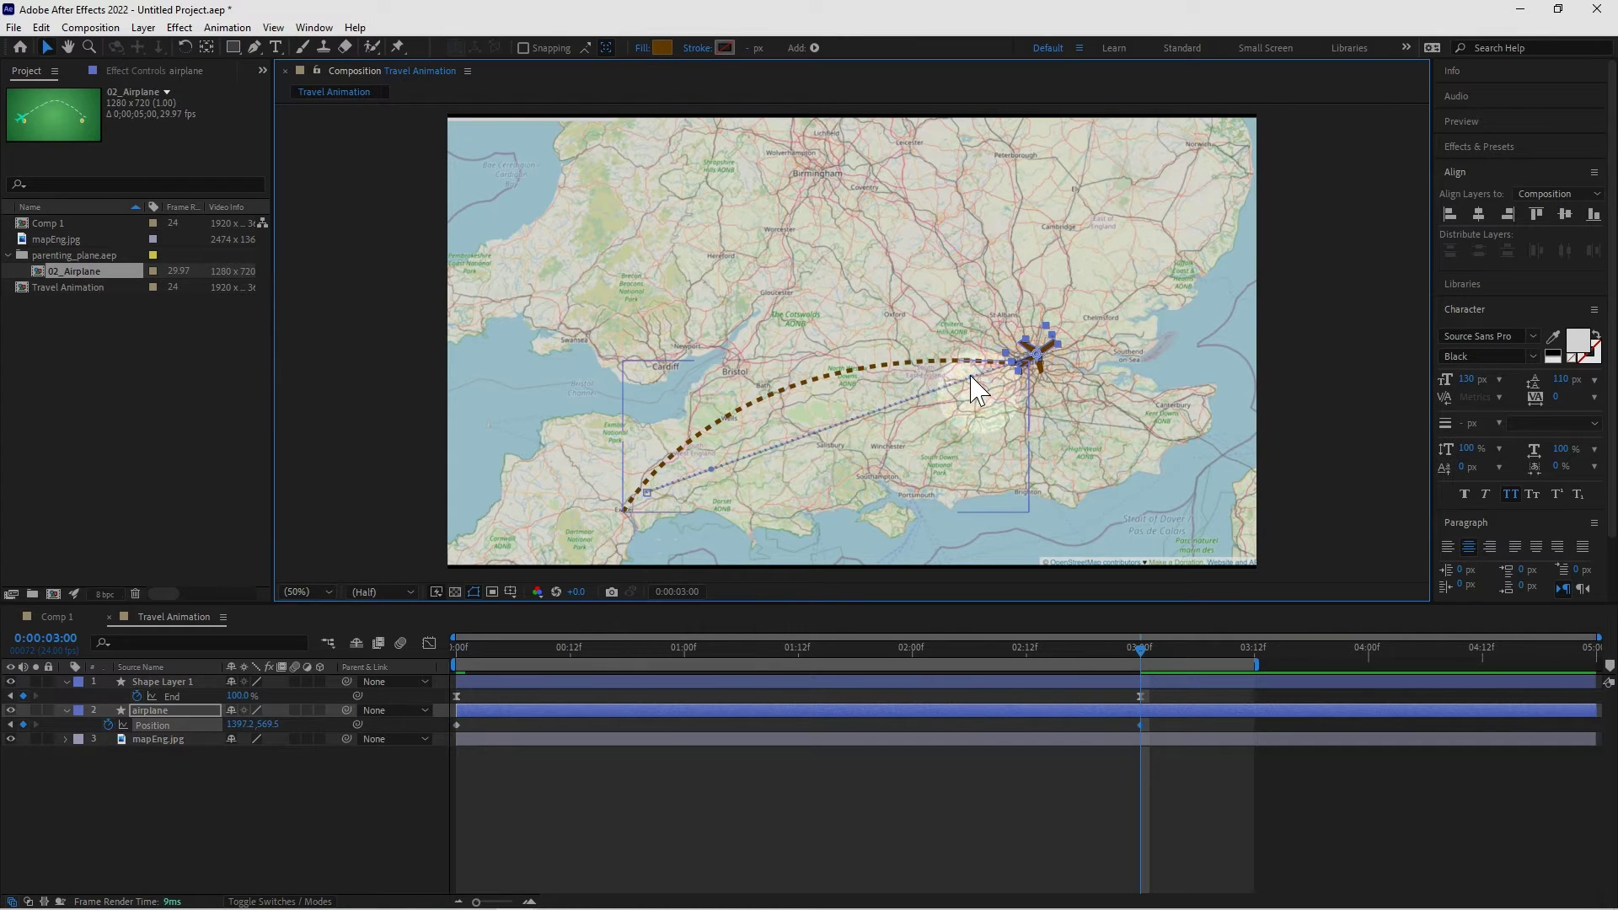
{"action": "left_click_drag", "start_coordinate": [900, 348], "coordinate": [886, 340]}
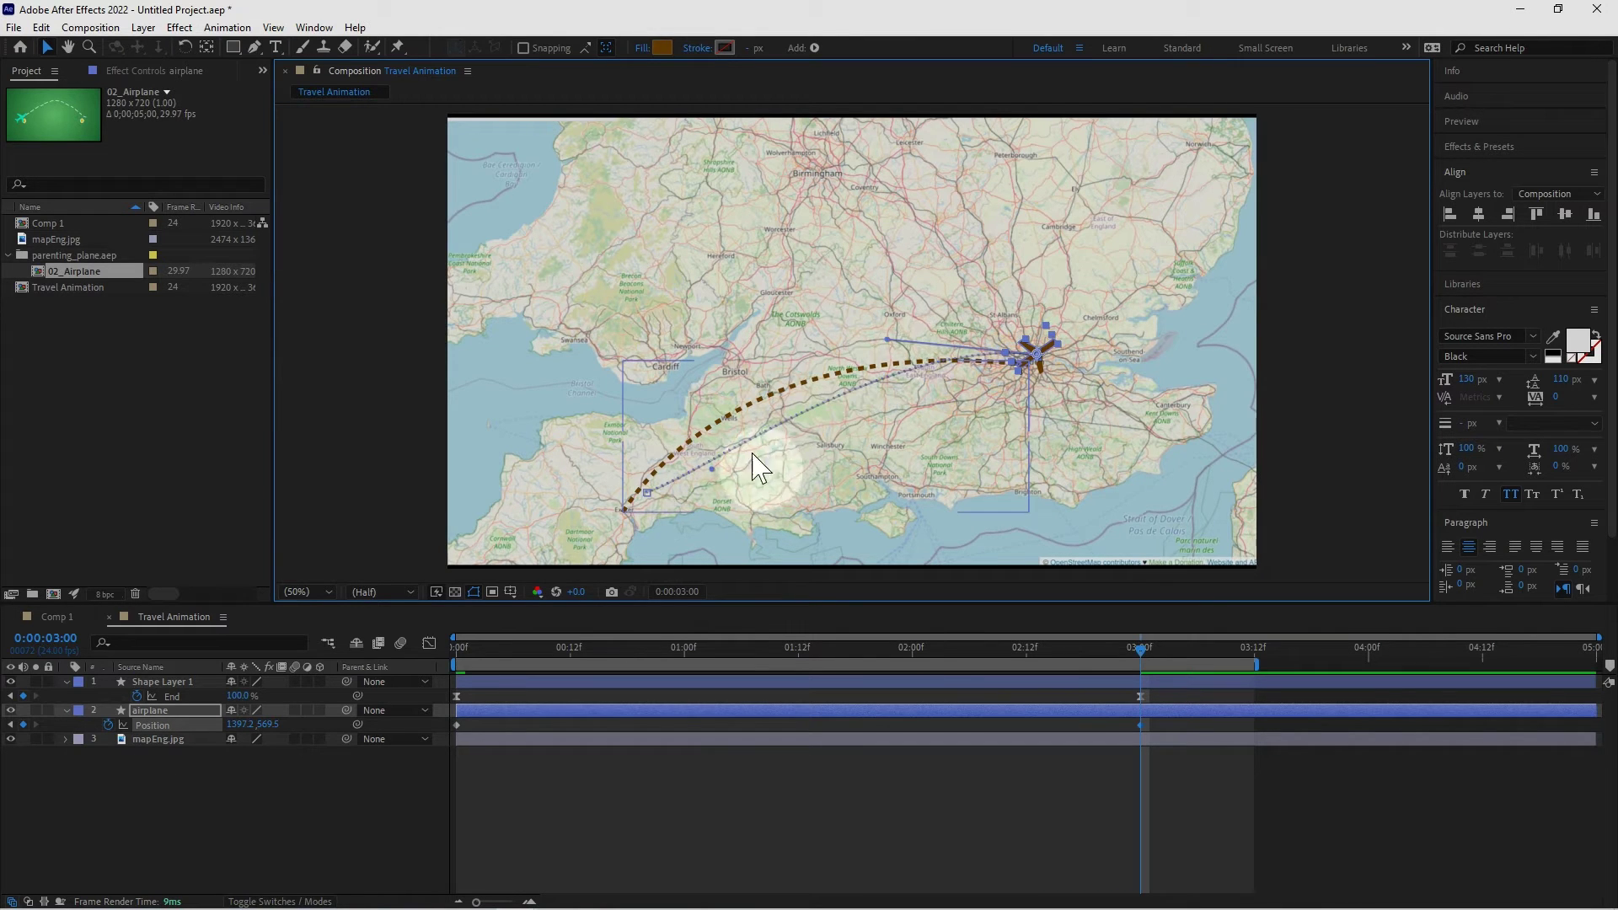
{"action": "left_click_drag", "start_coordinate": [712, 471], "coordinate": [700, 411]}
{"action": "mouse_move", "coordinate": [647, 496]}
{"action": "left_mouse_down"}
{"action": "mouse_move", "coordinate": [634, 515]}
{"action": "mouse_move", "coordinate": [637, 484]}
{"action": "mouse_move", "coordinate": [624, 511]}
{"action": "left_mouse_up"}
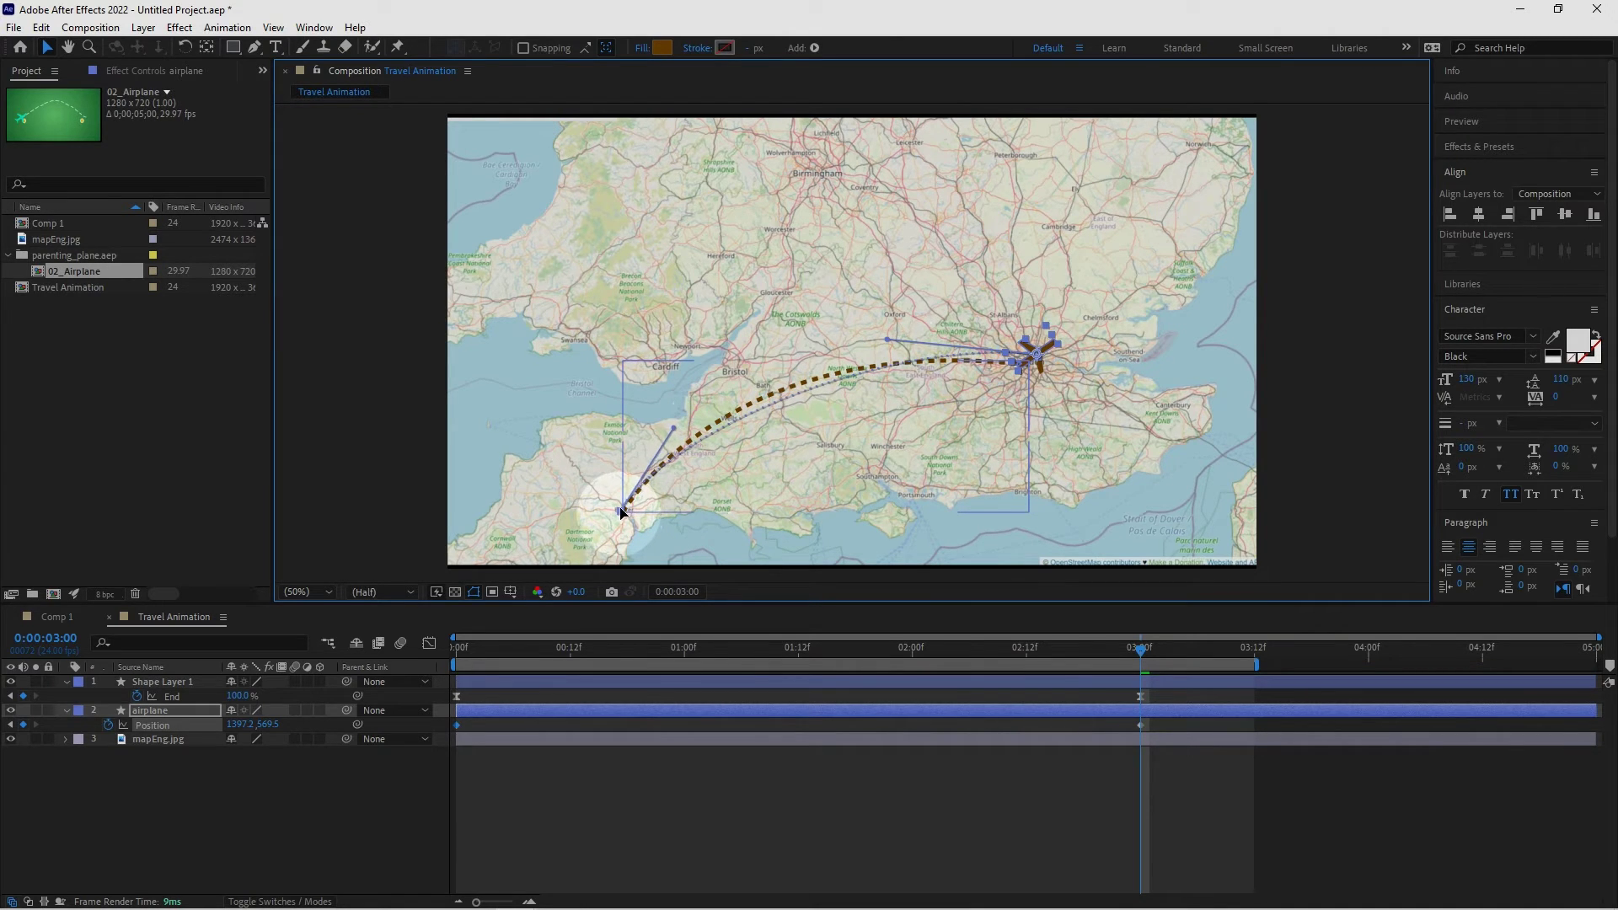
{"action": "left_click", "coordinate": [625, 509]}
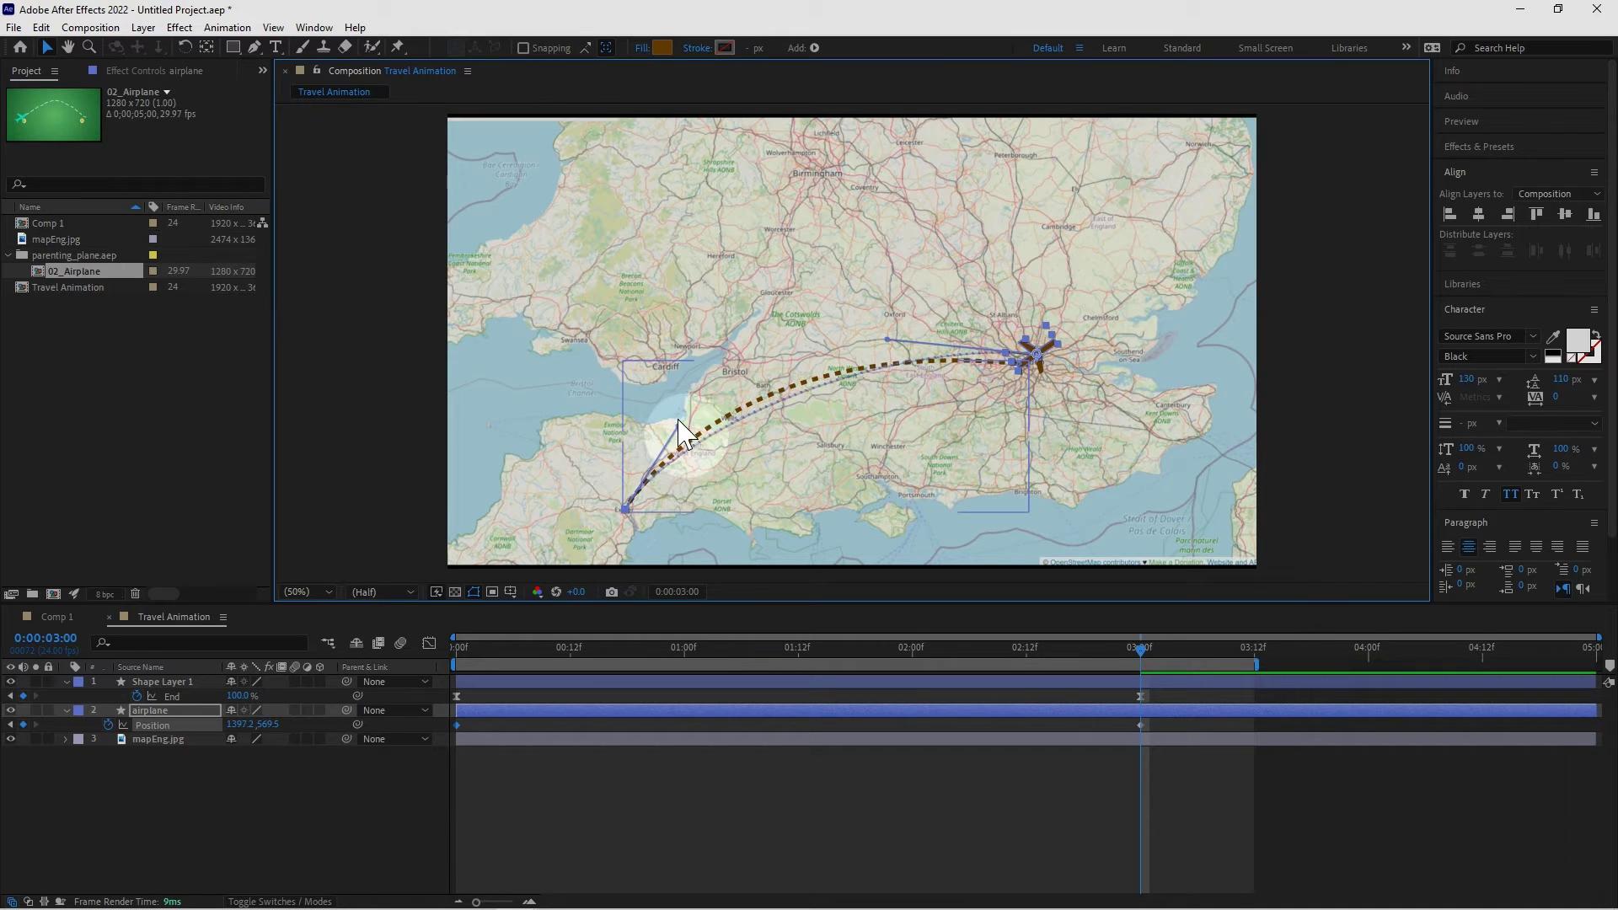
{"action": "left_click_drag", "start_coordinate": [677, 426], "coordinate": [690, 406]}
Step: Keyframe the airplane's Rotation from 0s to 3s to face London, and fit its path to the dashed route
{"action": "left_click", "coordinate": [205, 711]}
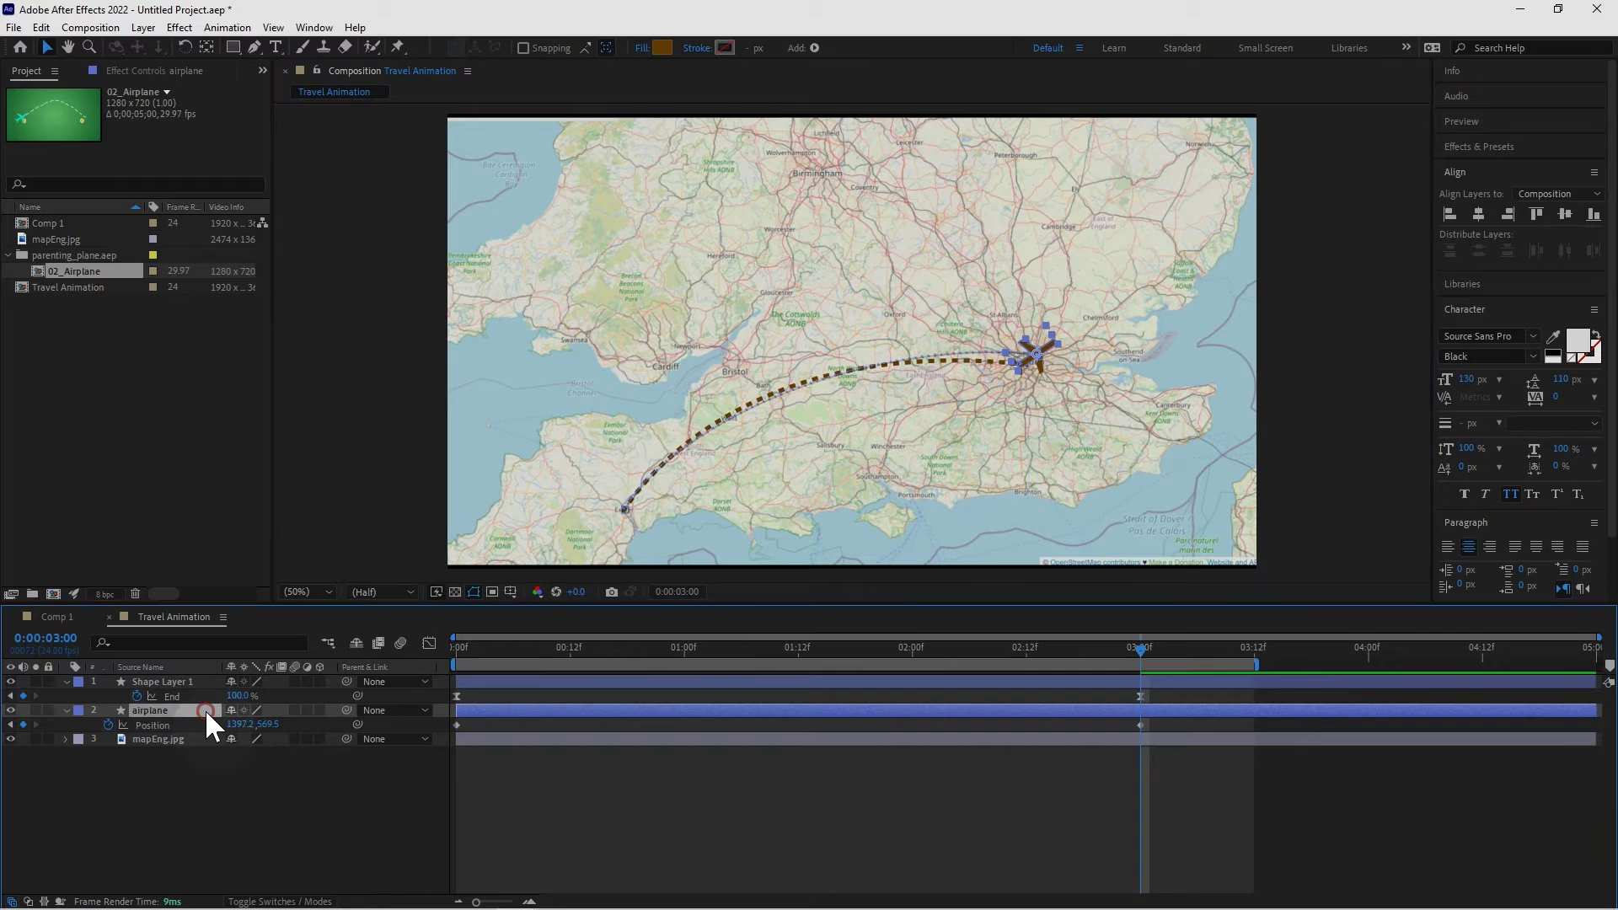
{"action": "key", "text": "shift+r"}
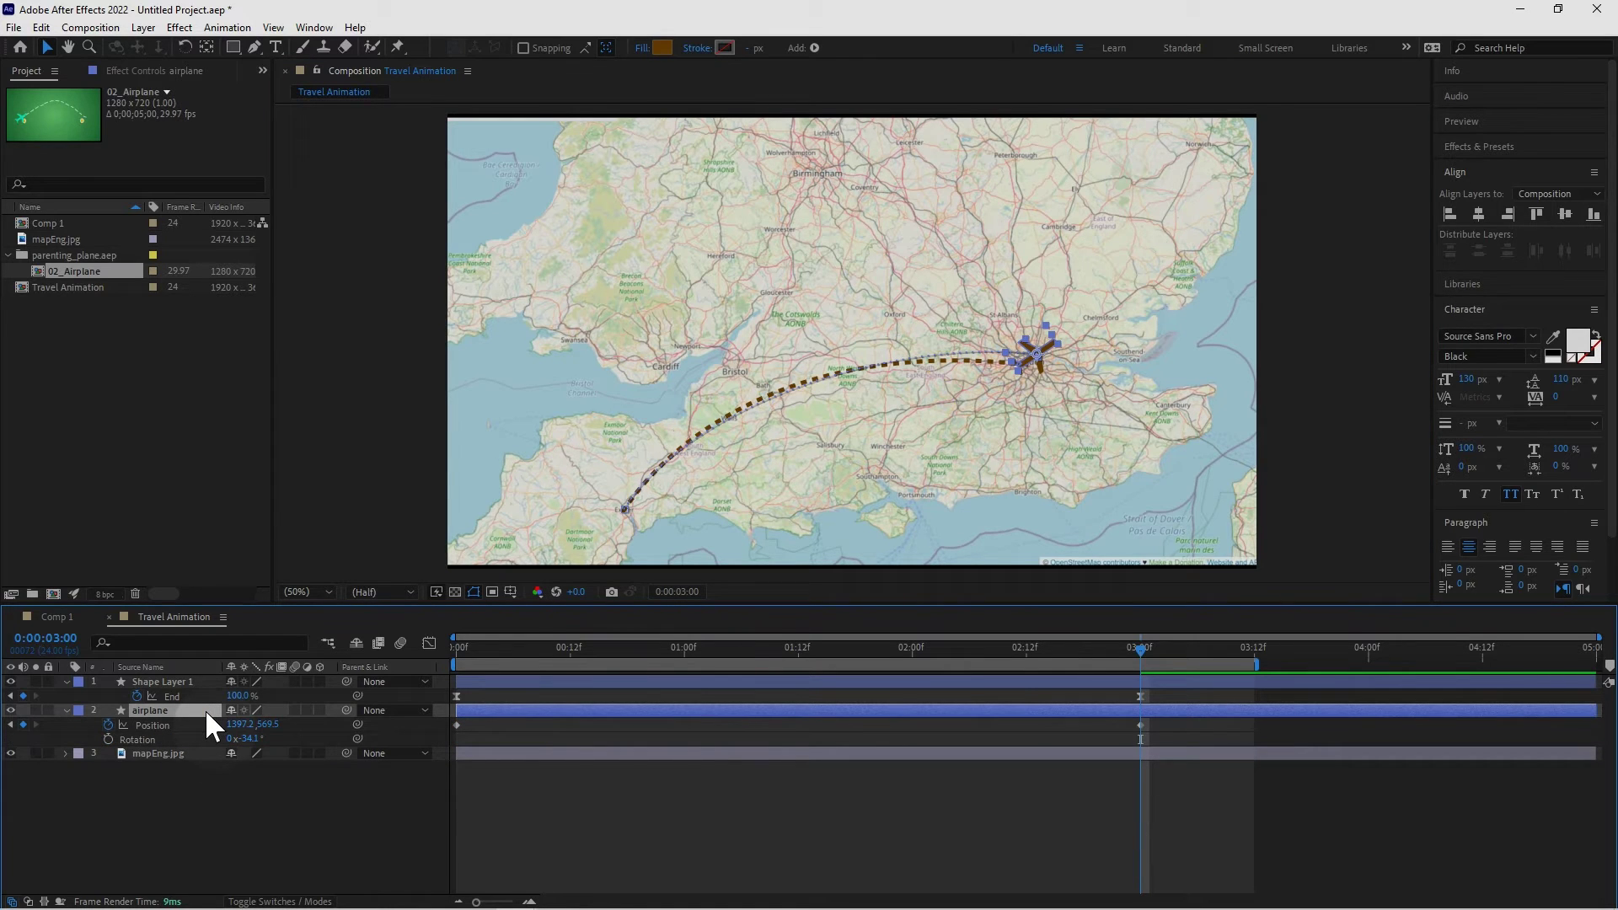
{"action": "key", "text": "Home"}
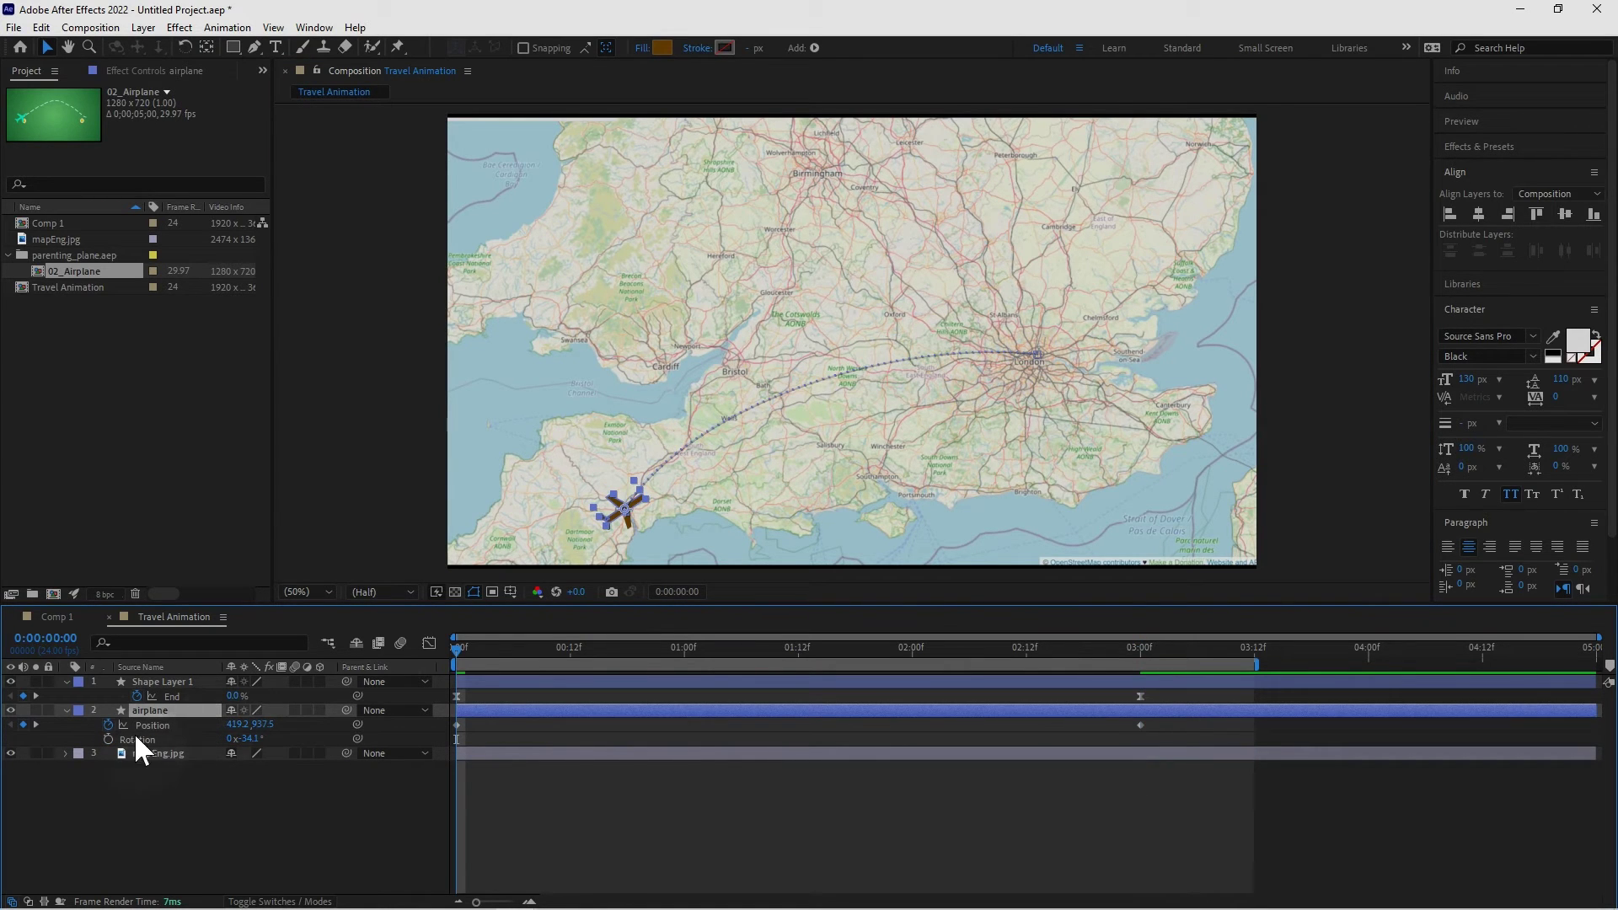
{"action": "left_click", "coordinate": [108, 739]}
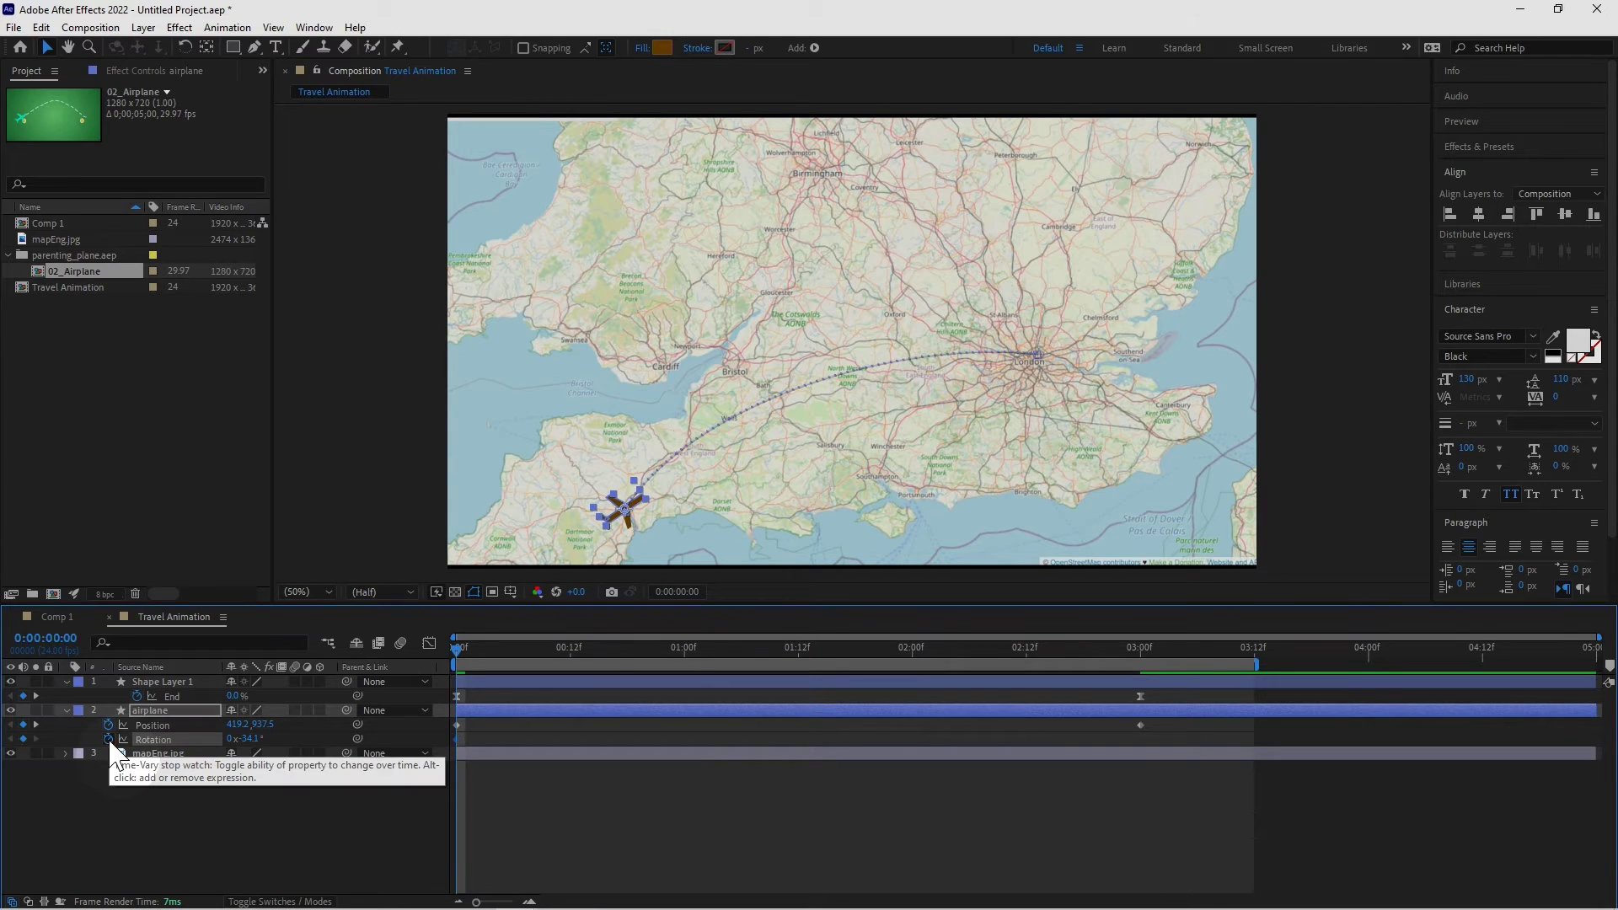
{"action": "key", "text": "k"}
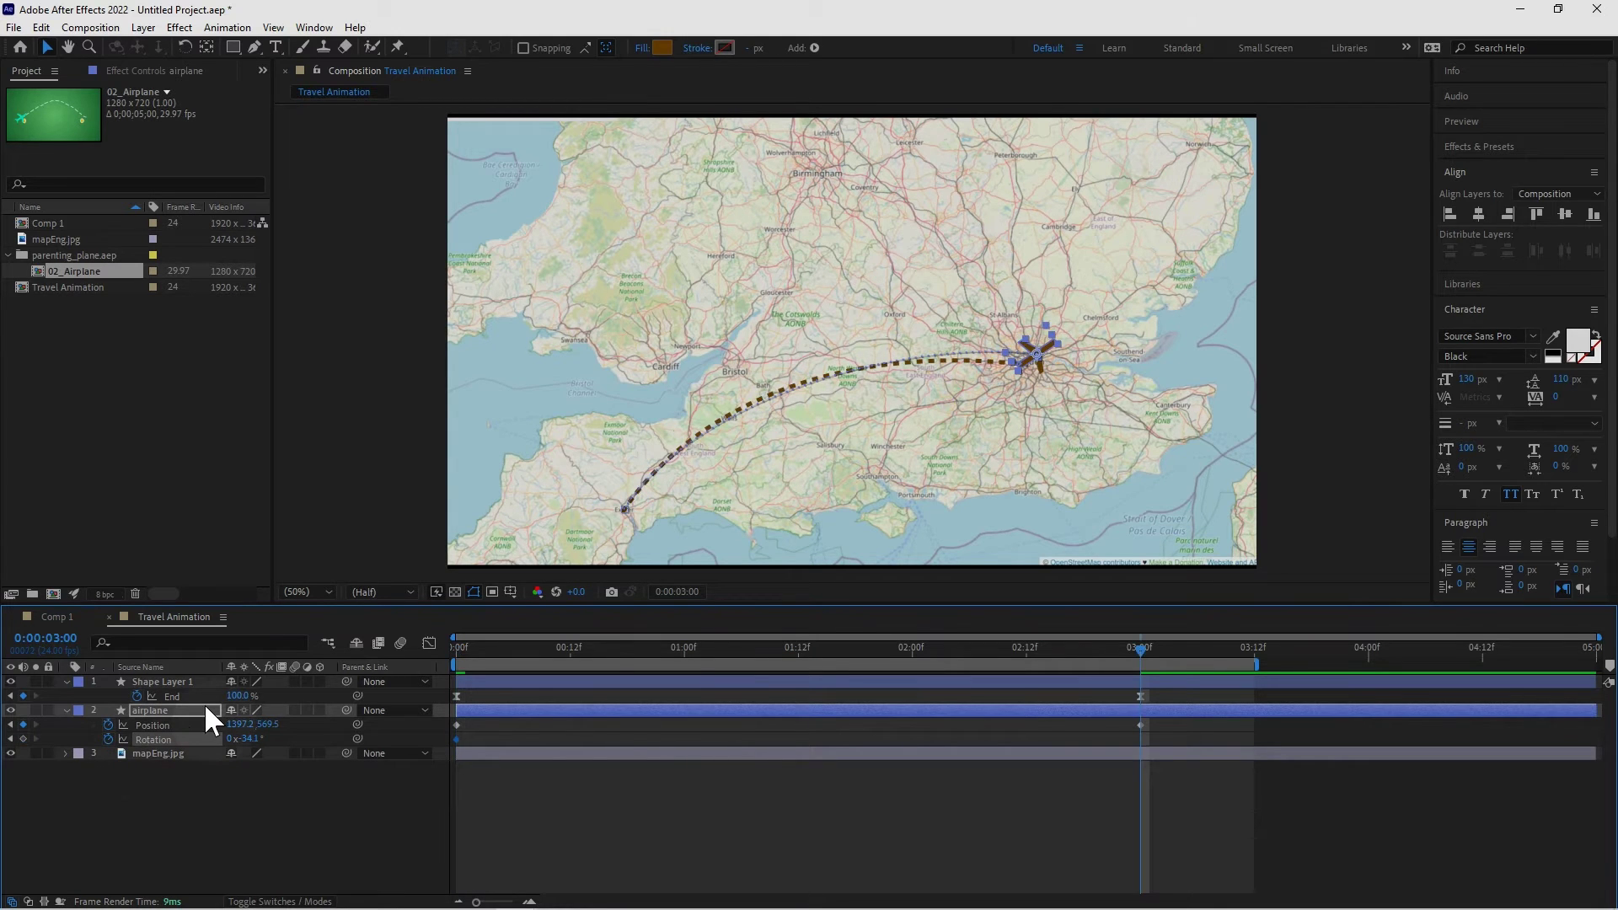
{"action": "left_click_drag", "start_coordinate": [255, 739], "coordinate": [286, 742]}
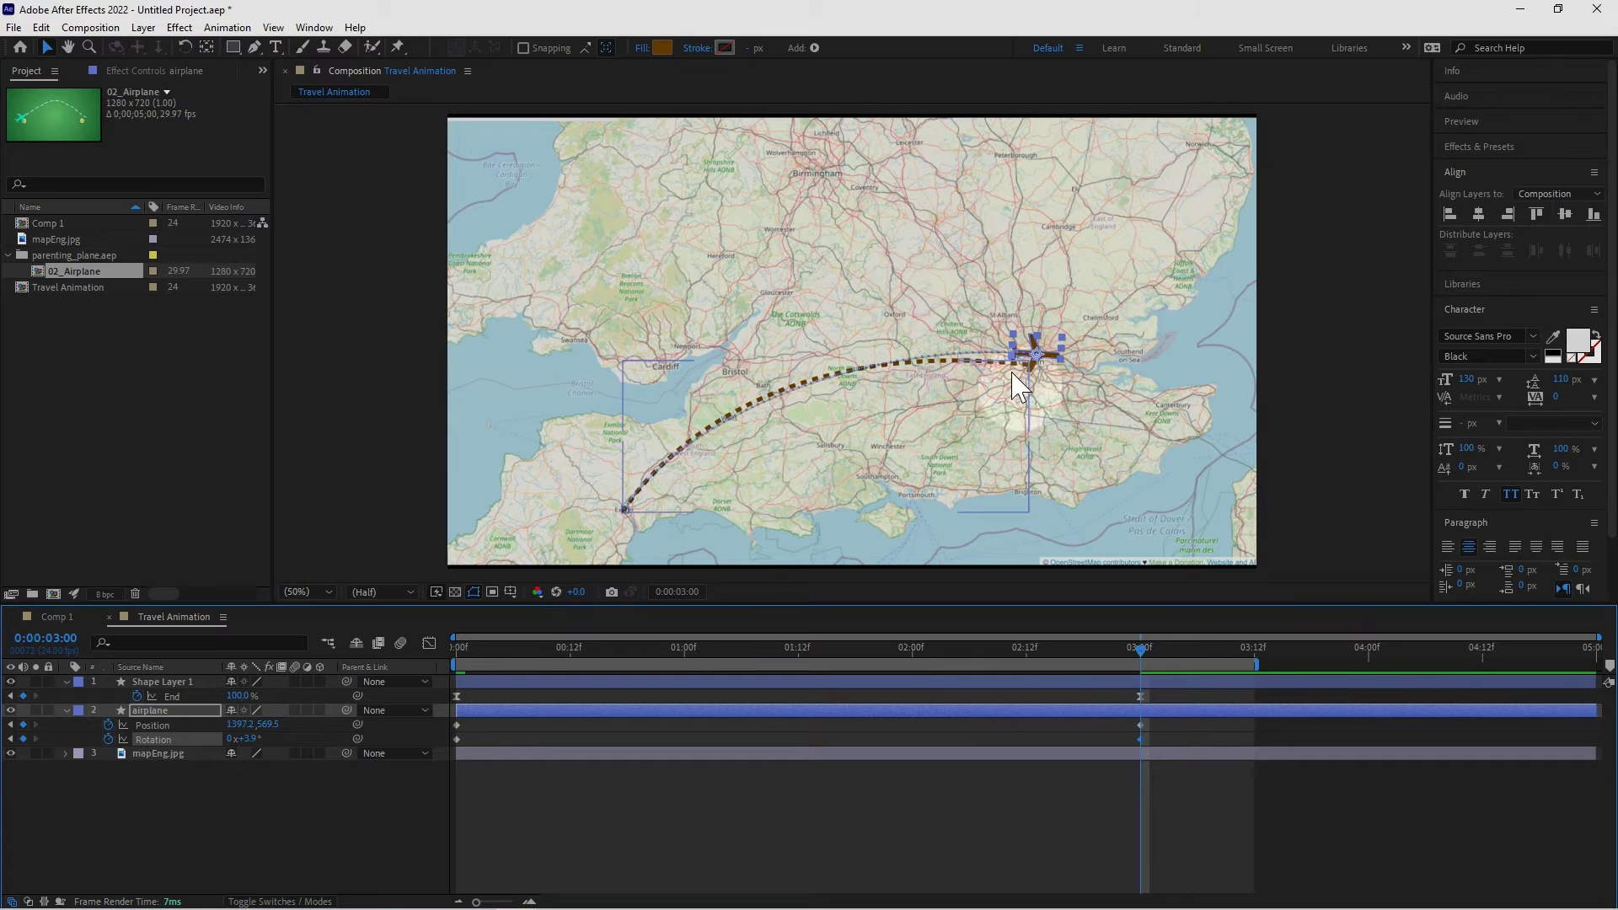
{"action": "left_click_drag", "start_coordinate": [1029, 368], "coordinate": [1061, 377]}
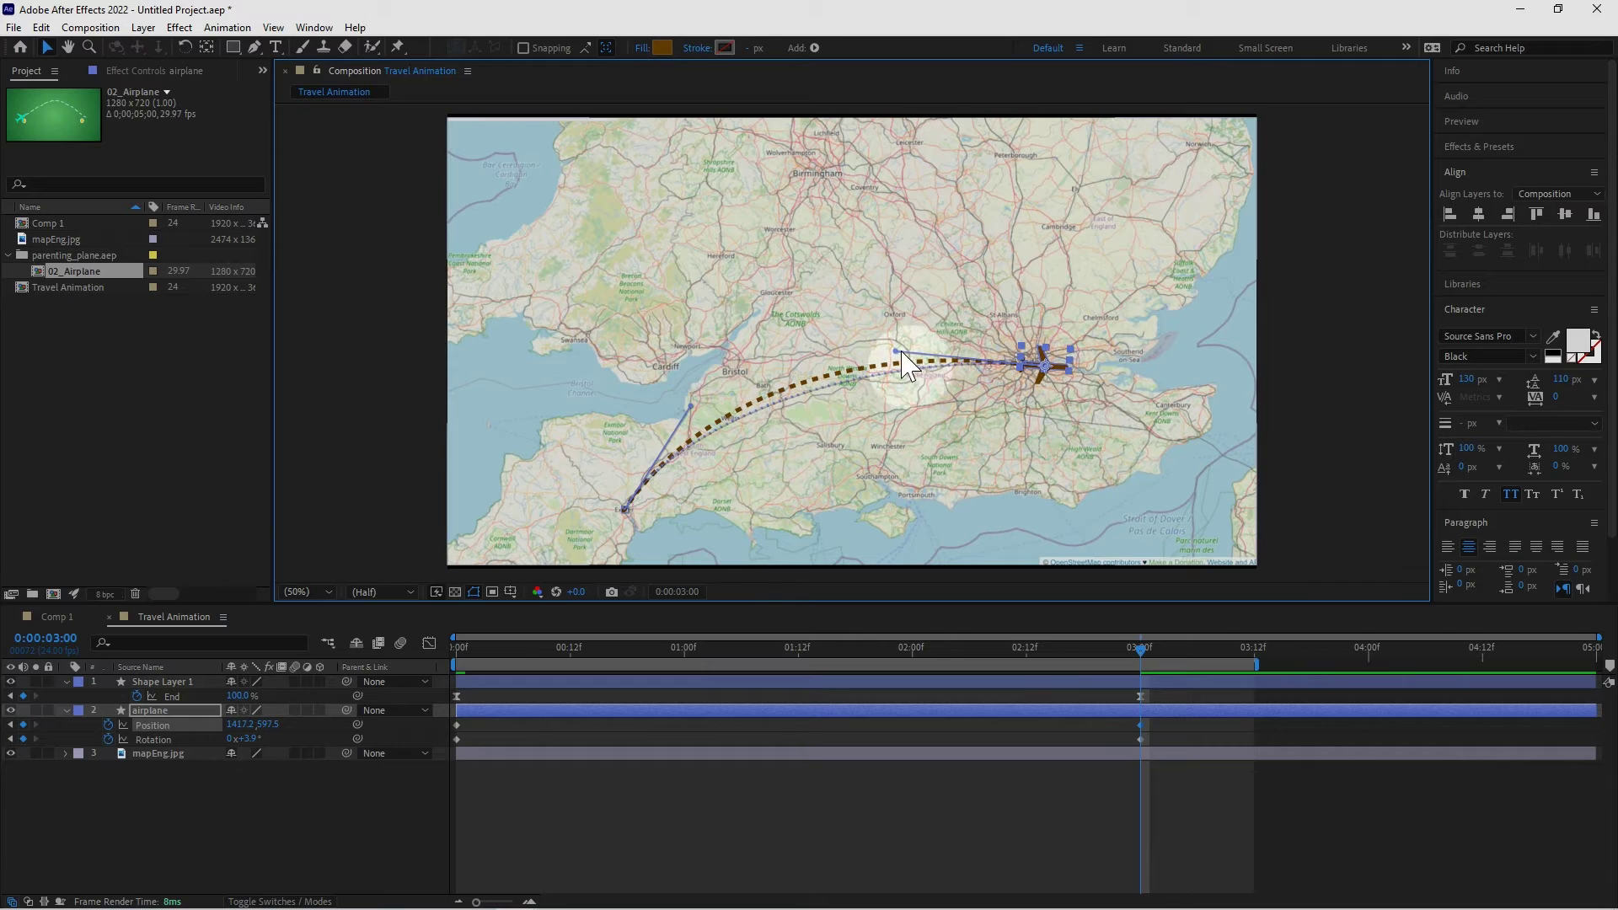
{"action": "left_click_drag", "start_coordinate": [890, 354], "coordinate": [868, 340]}
{"action": "key", "text": "space"}
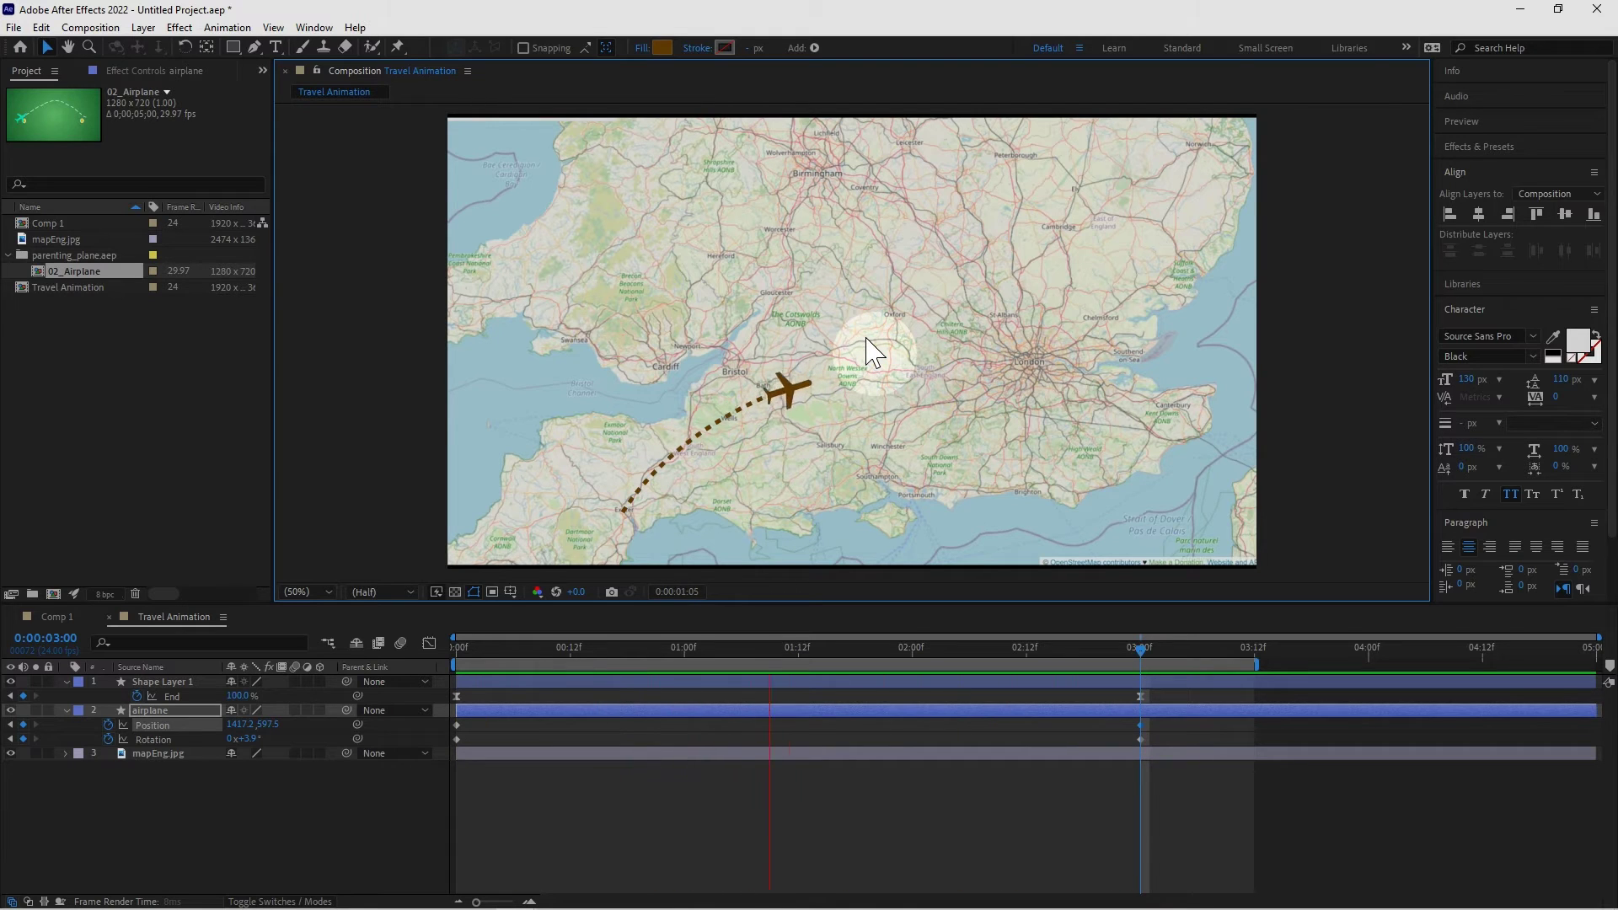
{"action": "key", "text": "space"}
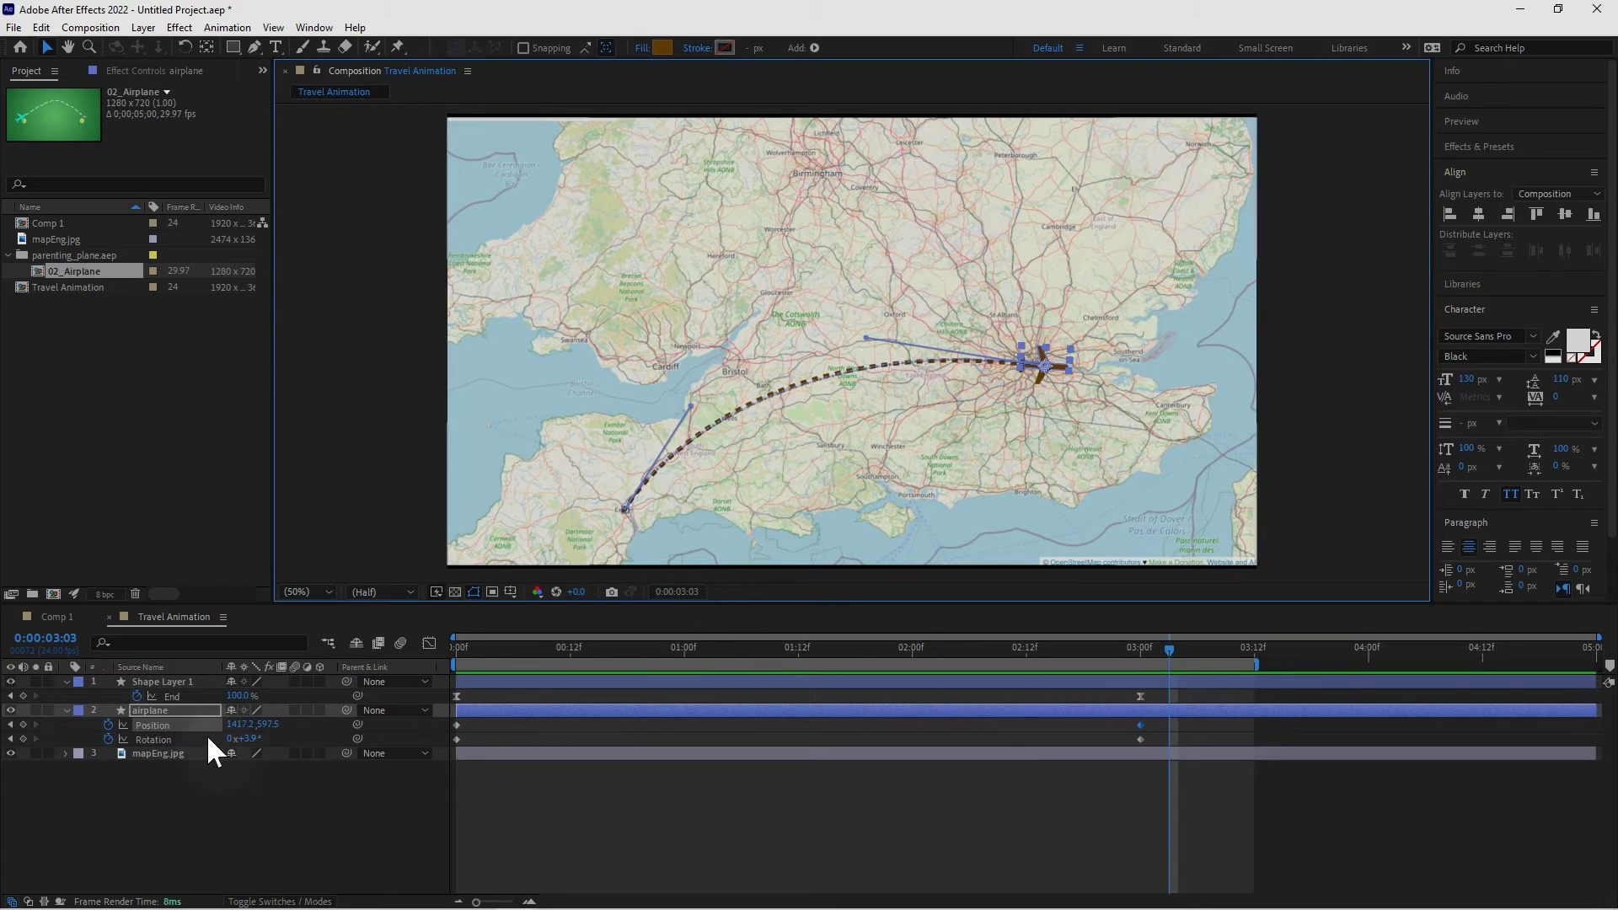
Step: Apply Easy Ease to the airplane's Position keyframes and preview the flight
{"action": "left_click", "coordinate": [164, 724]}
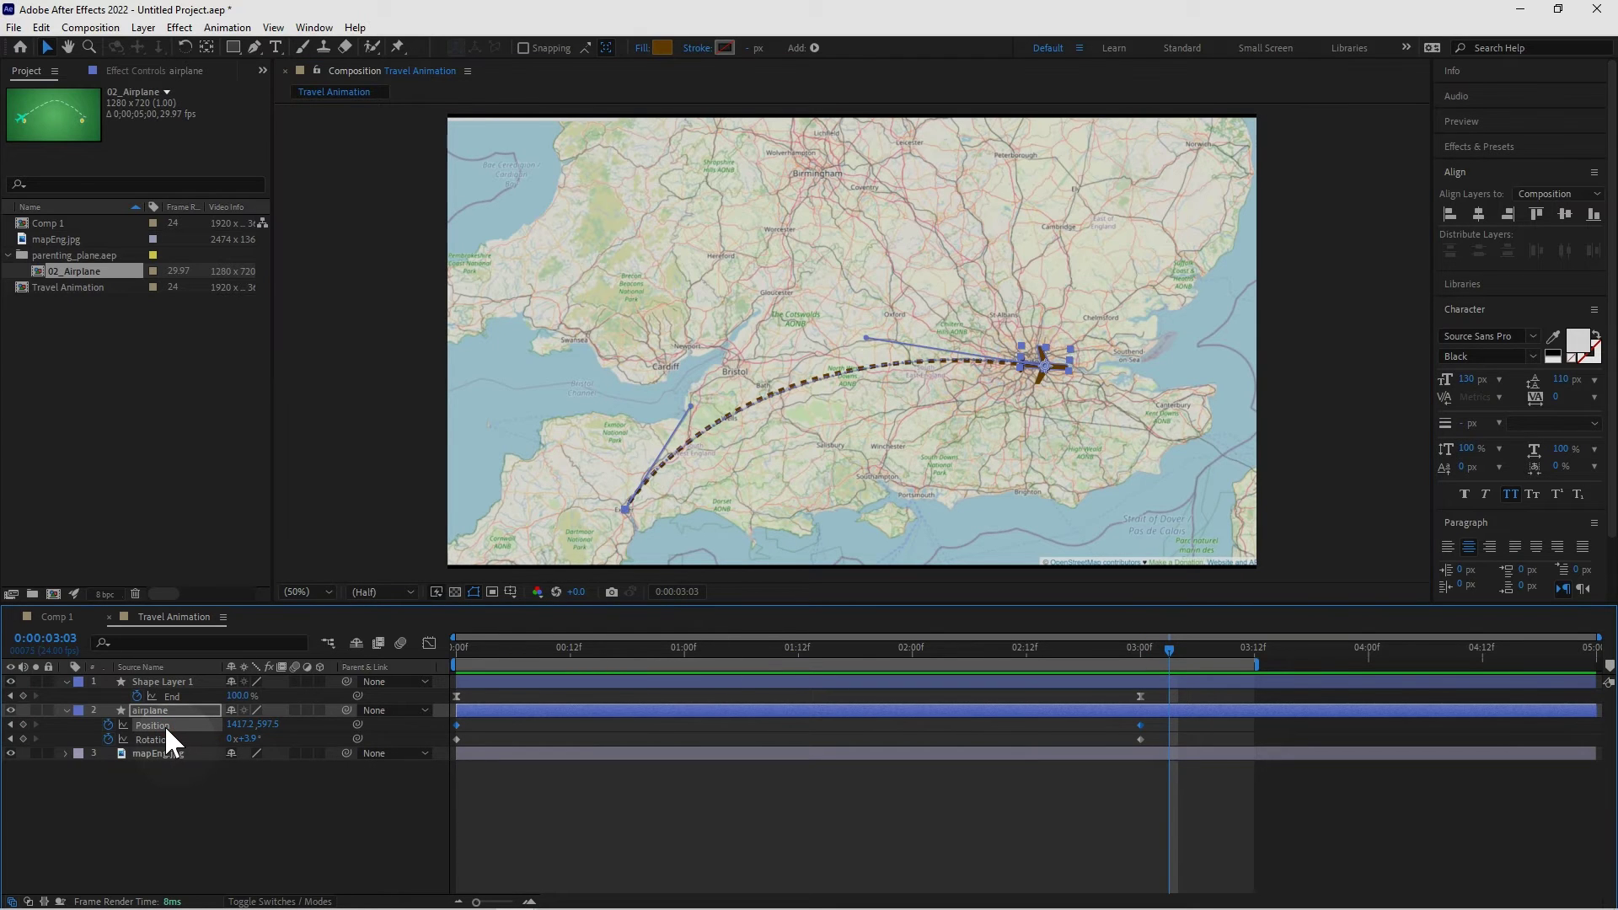
{"action": "key", "text": "F9"}
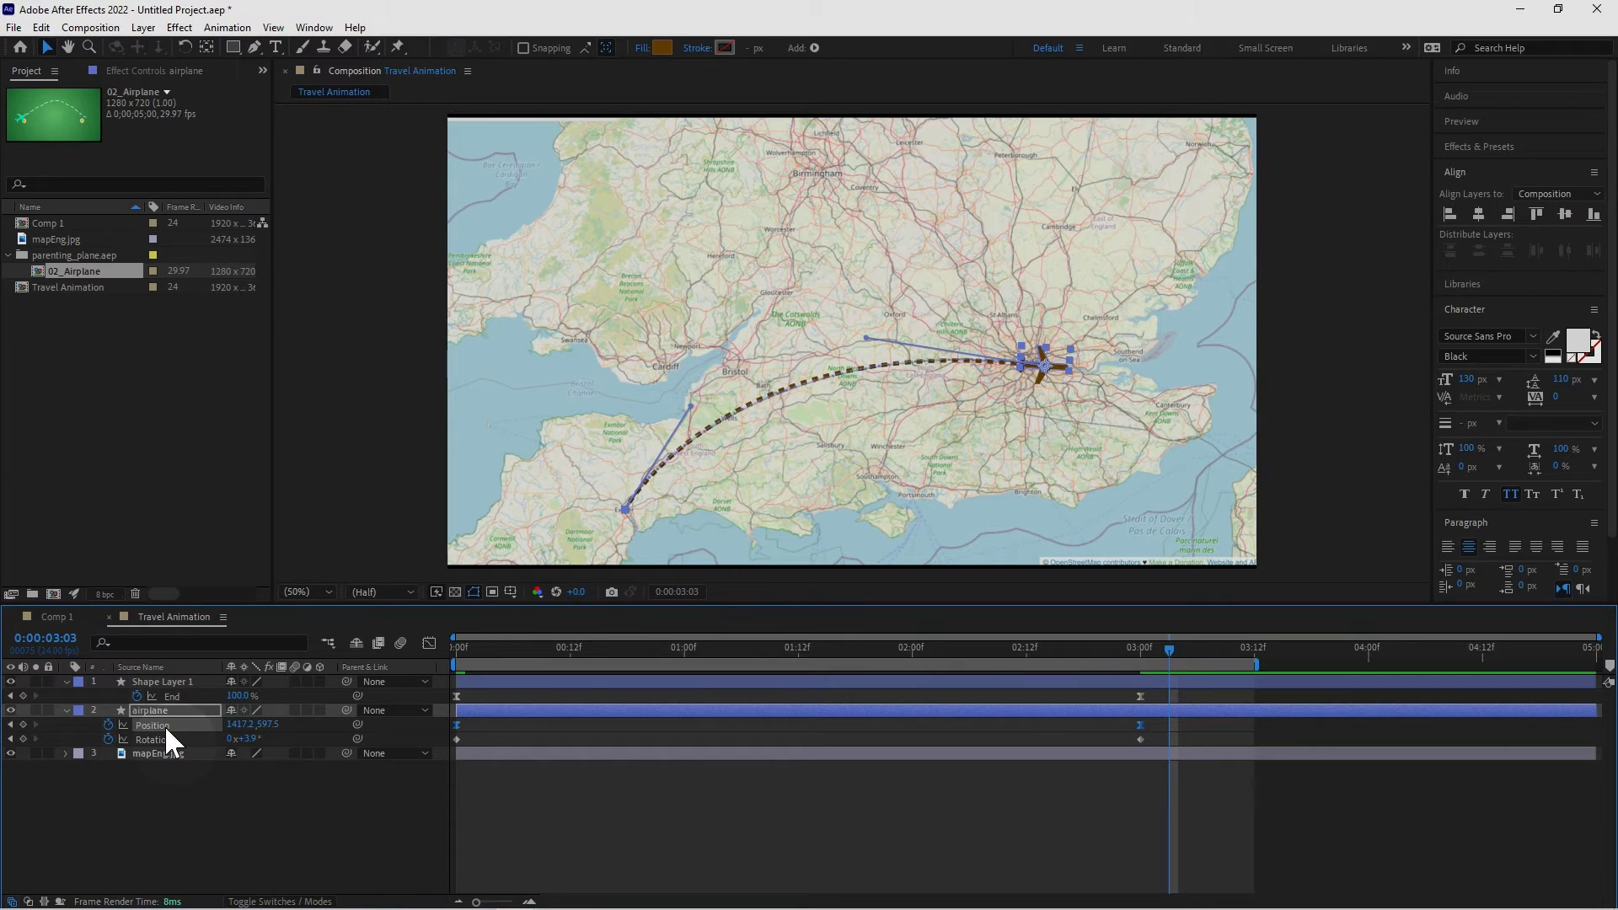
{"action": "key", "text": "space"}
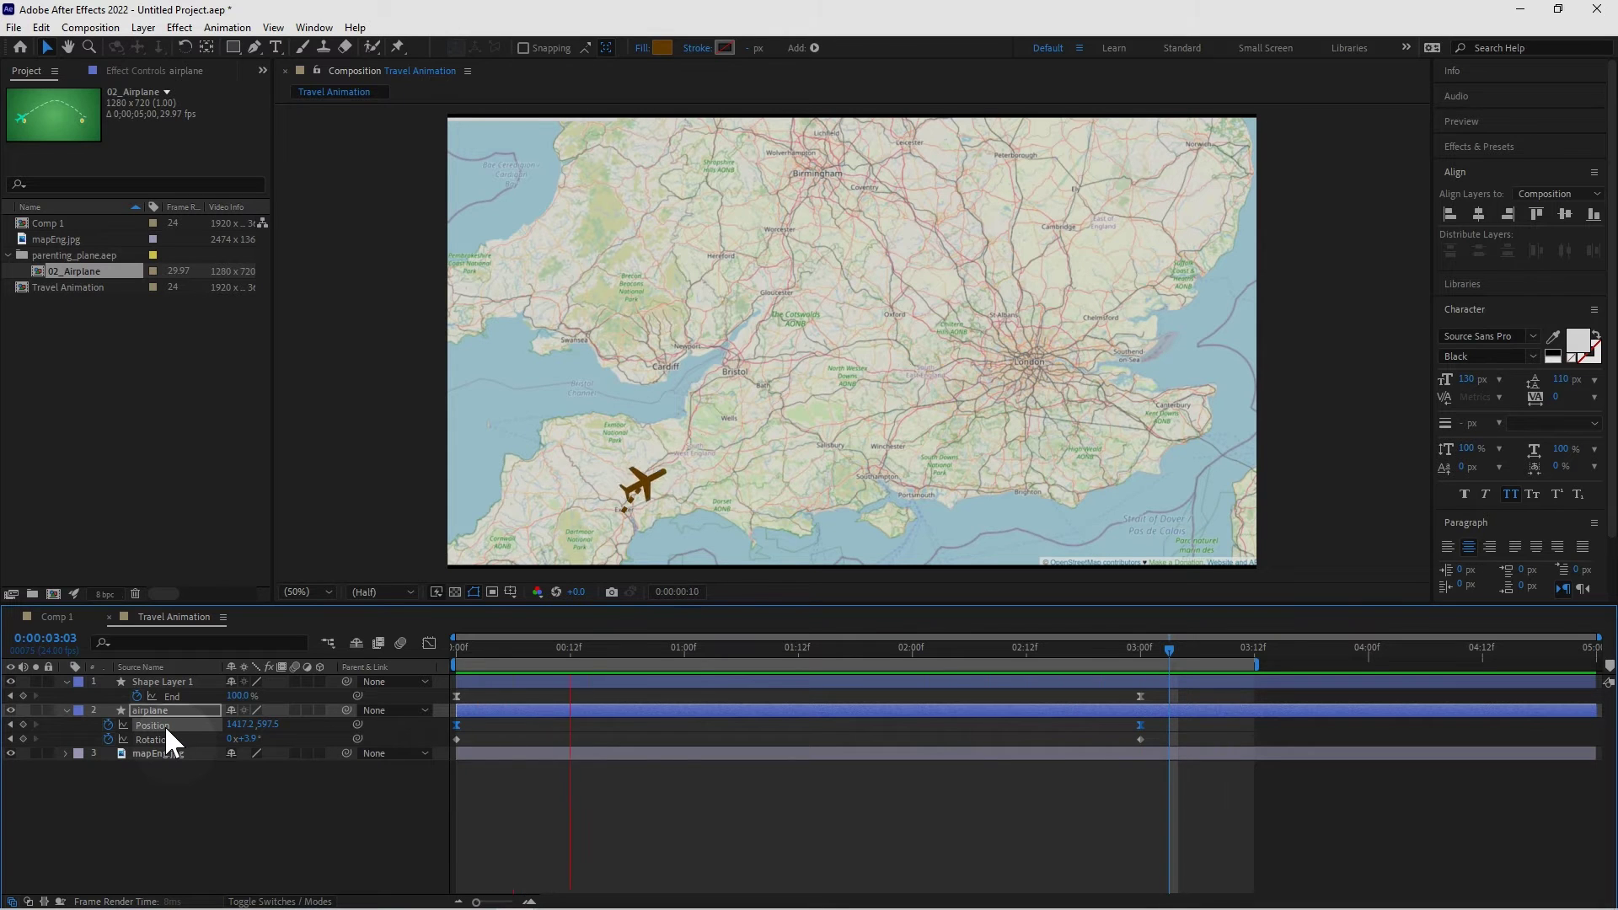
Step: Add a new Camera 1 layer with default settings
{"action": "key", "text": "space"}
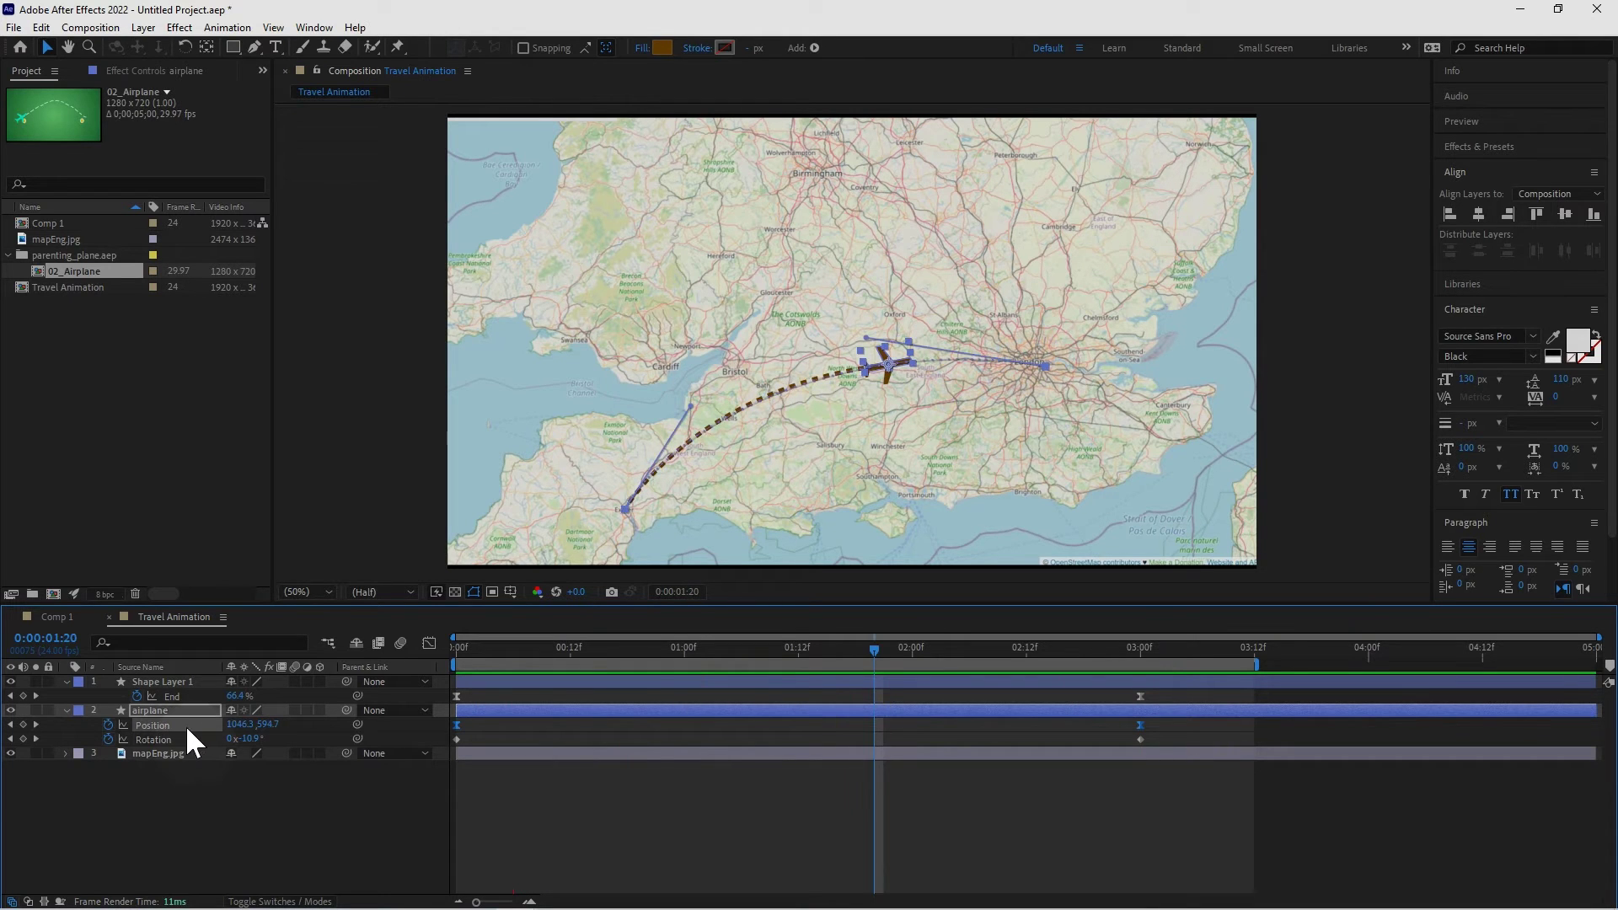
{"action": "left_click_drag", "start_coordinate": [874, 649], "coordinate": [443, 650]}
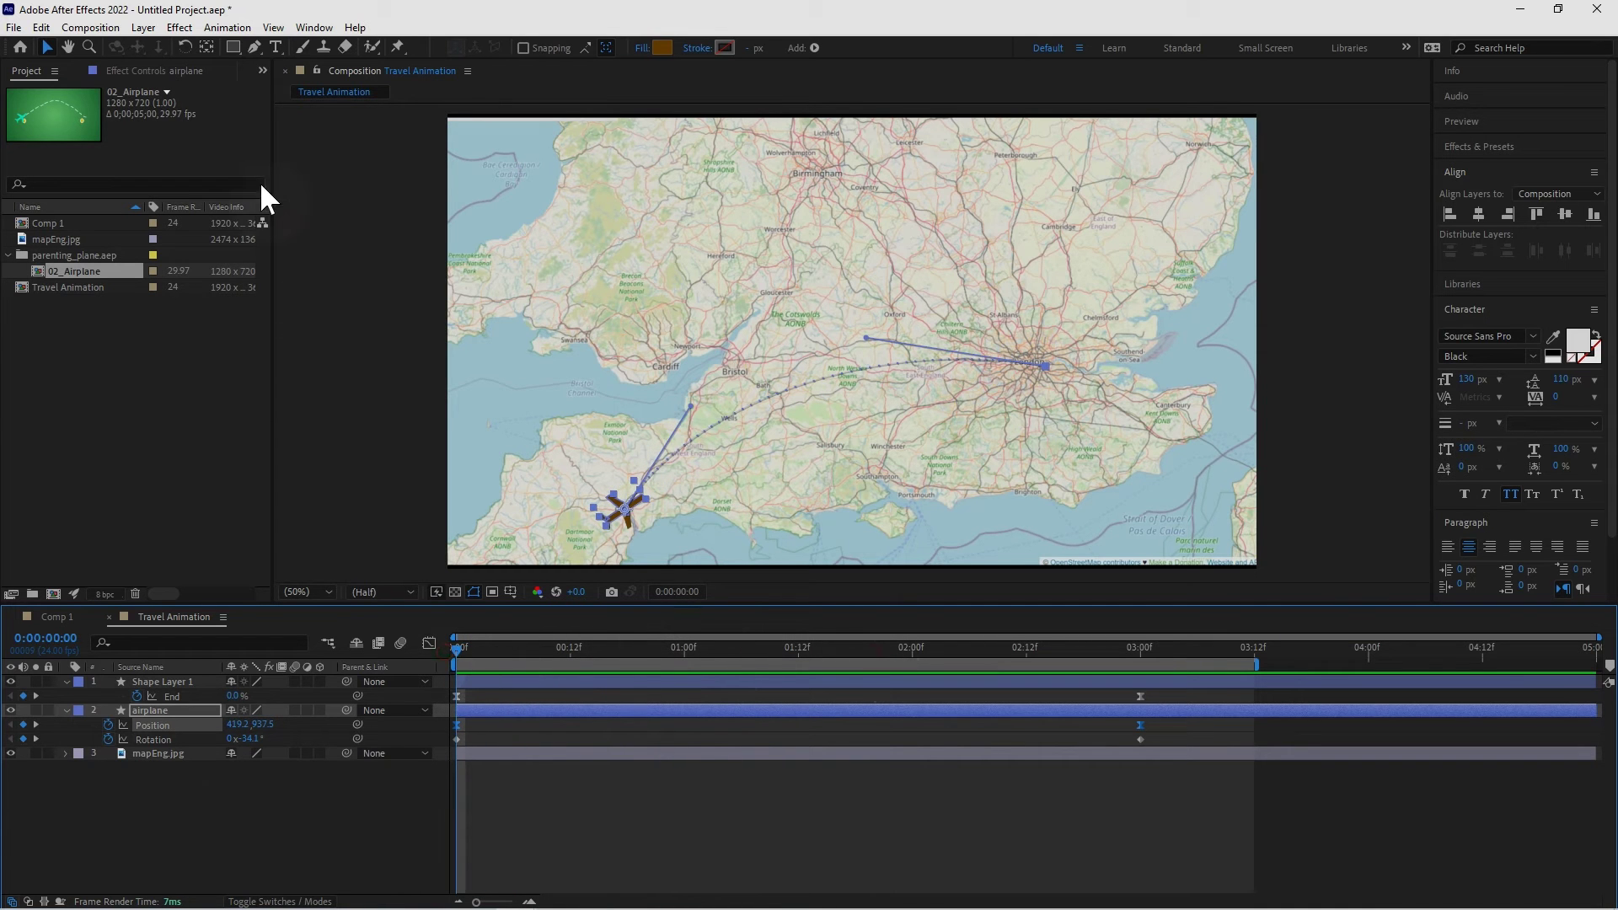
{"action": "left_click", "coordinate": [143, 27]}
{"action": "mouse_move", "coordinate": [211, 49]}
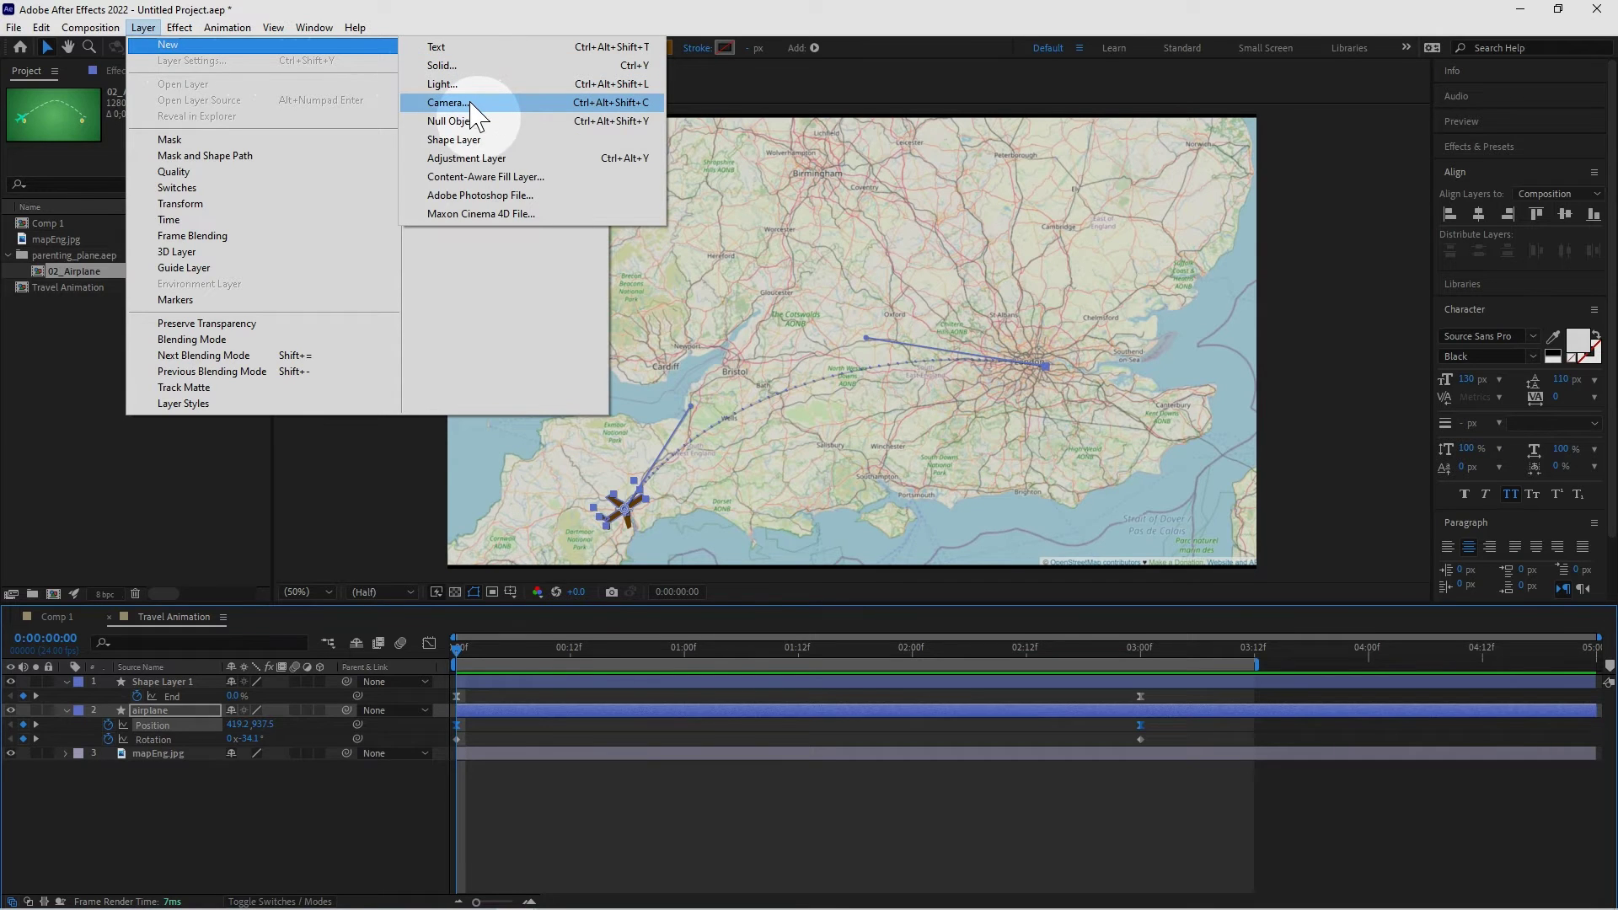
{"action": "left_click", "coordinate": [446, 102]}
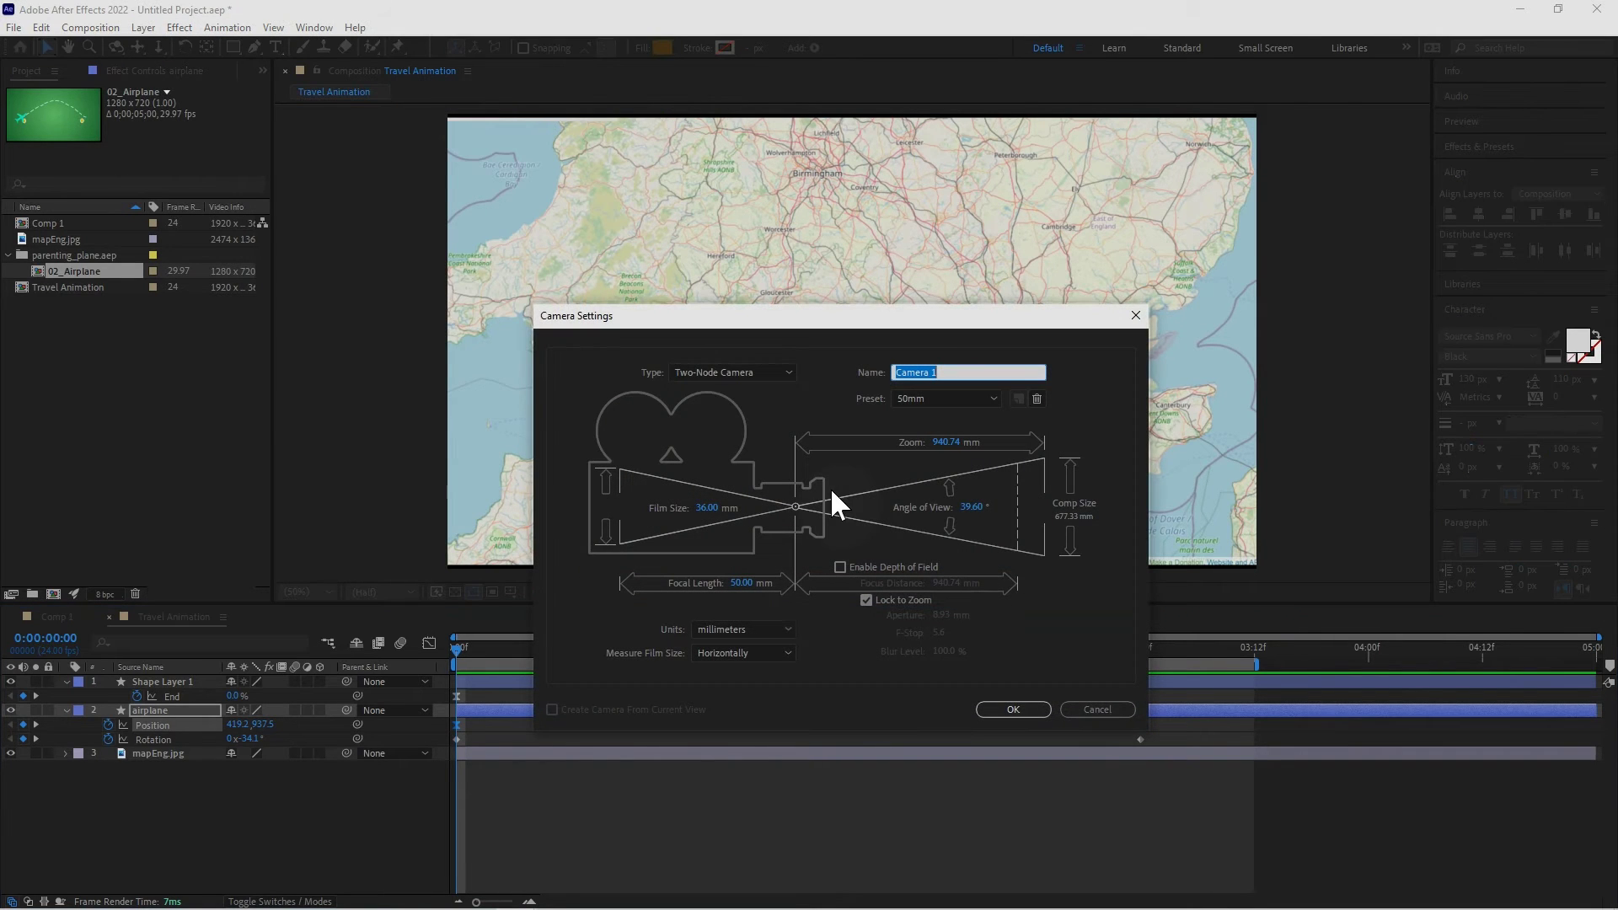
{"action": "left_click", "coordinate": [1019, 708]}
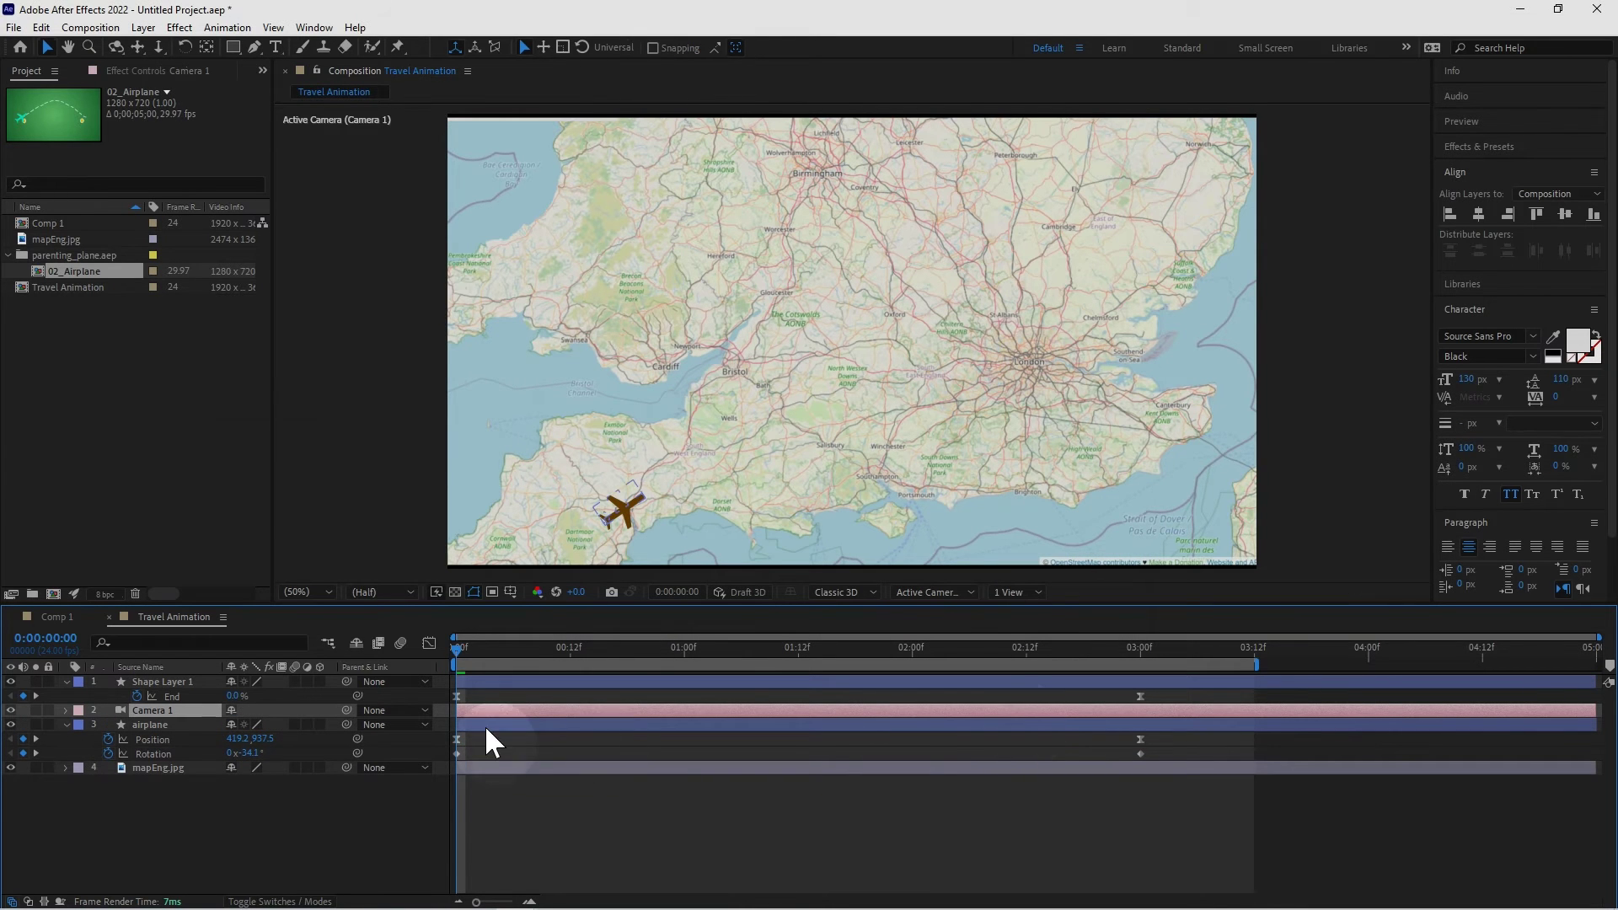
Step: Make Shape Layer 1, airplane and mapEng.jpg 3D layers and collapse their properties
{"action": "left_click", "coordinate": [320, 682]}
{"action": "left_click", "coordinate": [318, 745]}
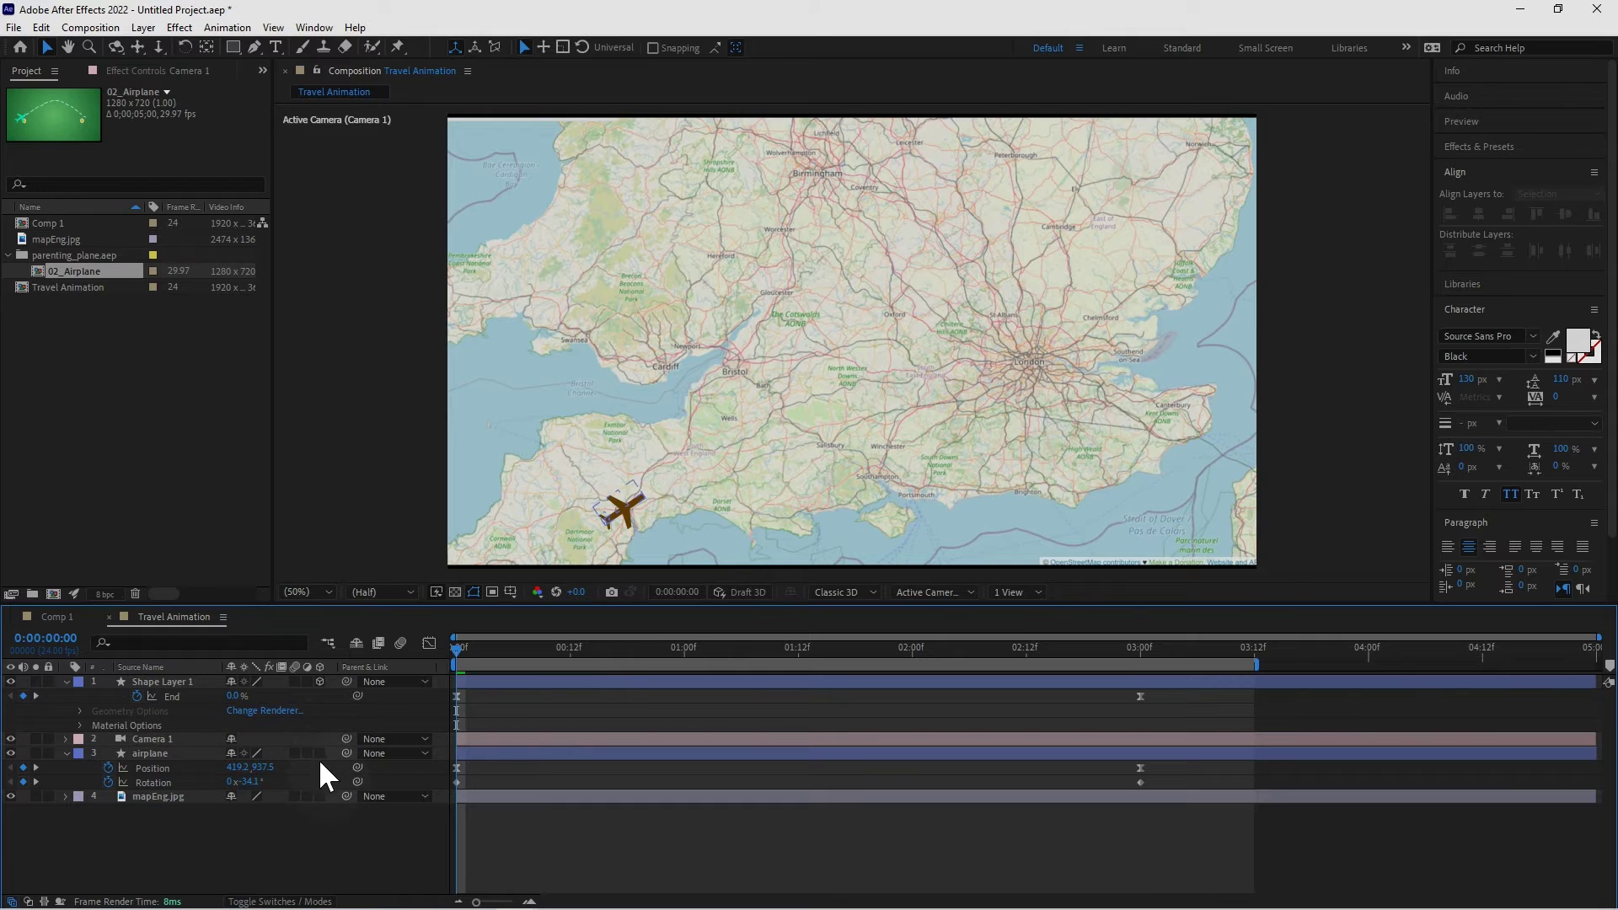
{"action": "left_click", "coordinate": [318, 753]}
{"action": "left_click", "coordinate": [319, 868]}
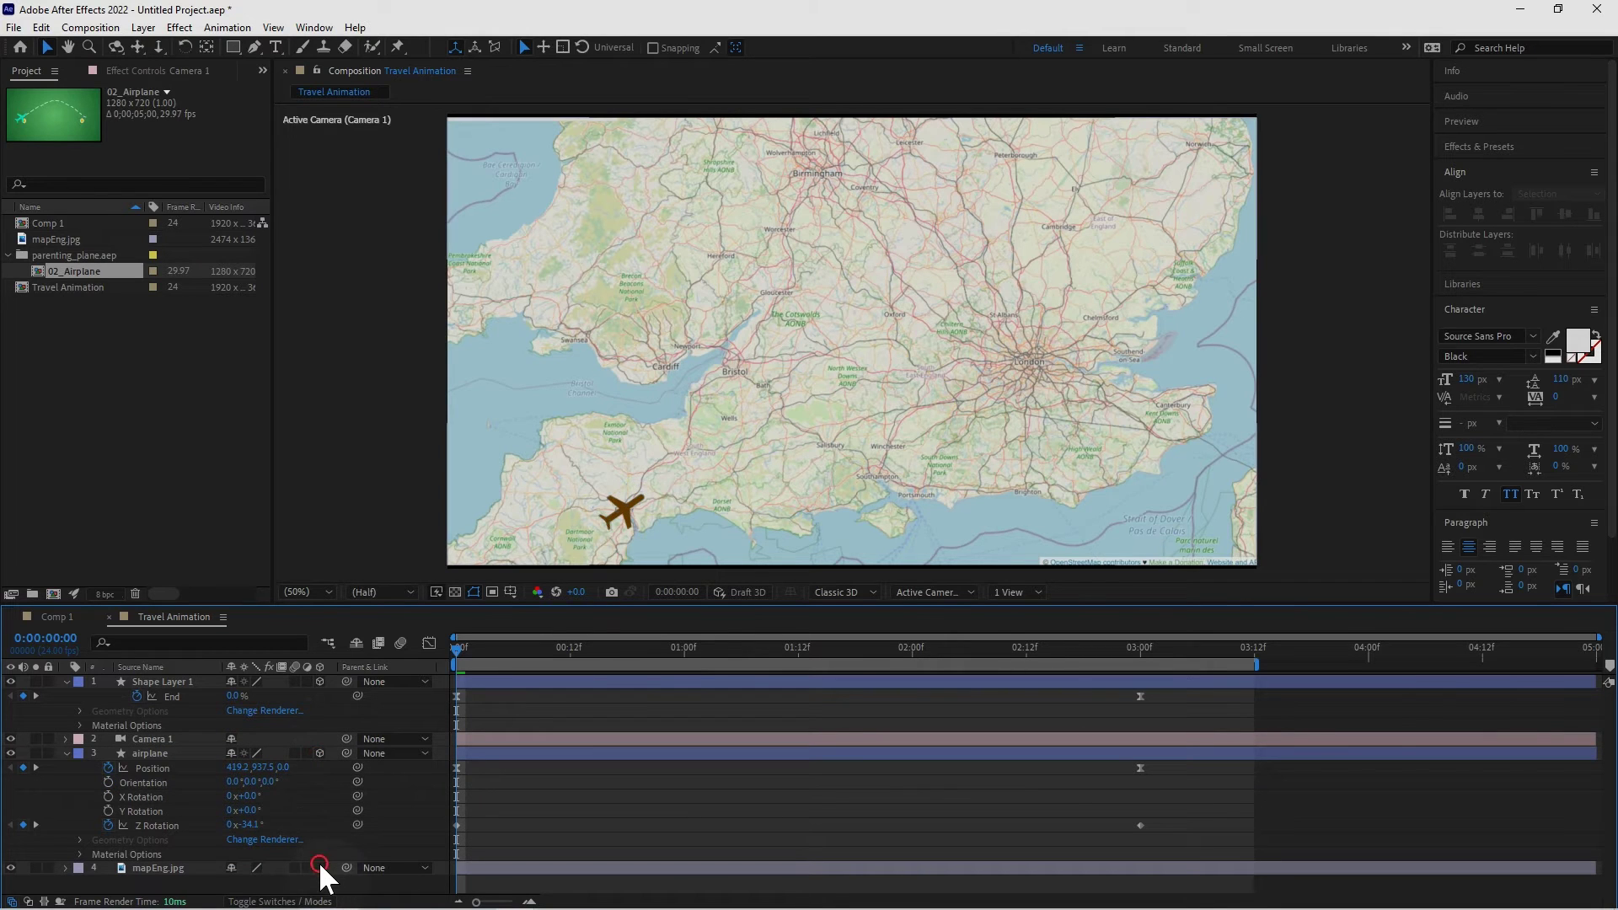
{"action": "left_click", "coordinate": [65, 752]}
{"action": "left_click", "coordinate": [64, 676]}
{"action": "left_click", "coordinate": [65, 681]}
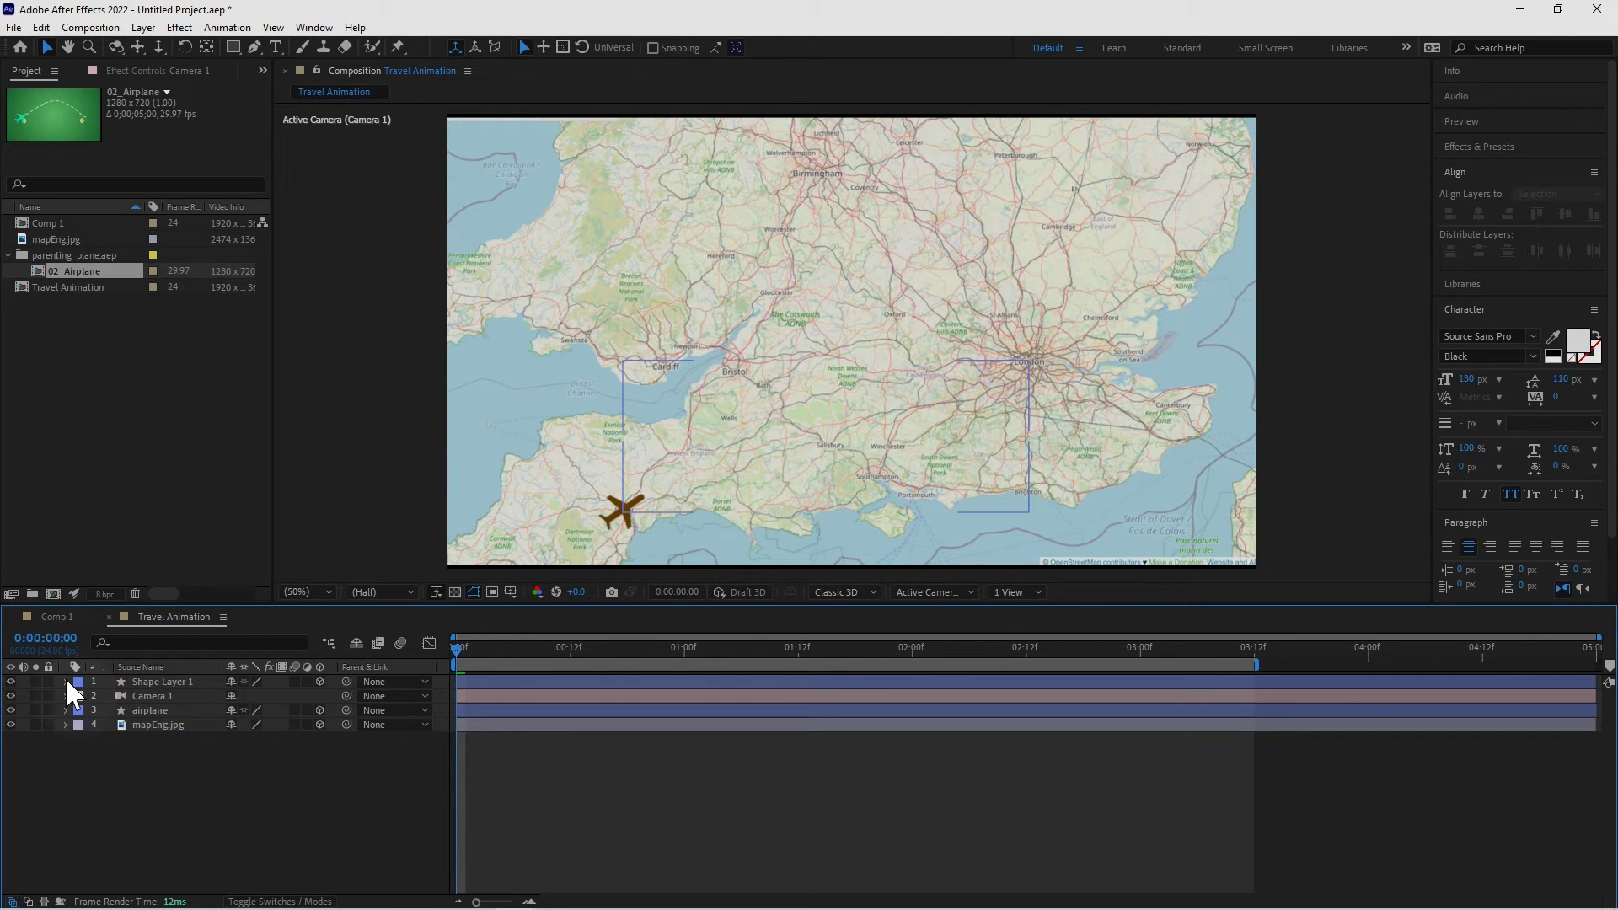
Step: Set the airplane layer's Parent & Link to 4. mapEng.jpg
{"action": "left_click", "coordinate": [221, 775]}
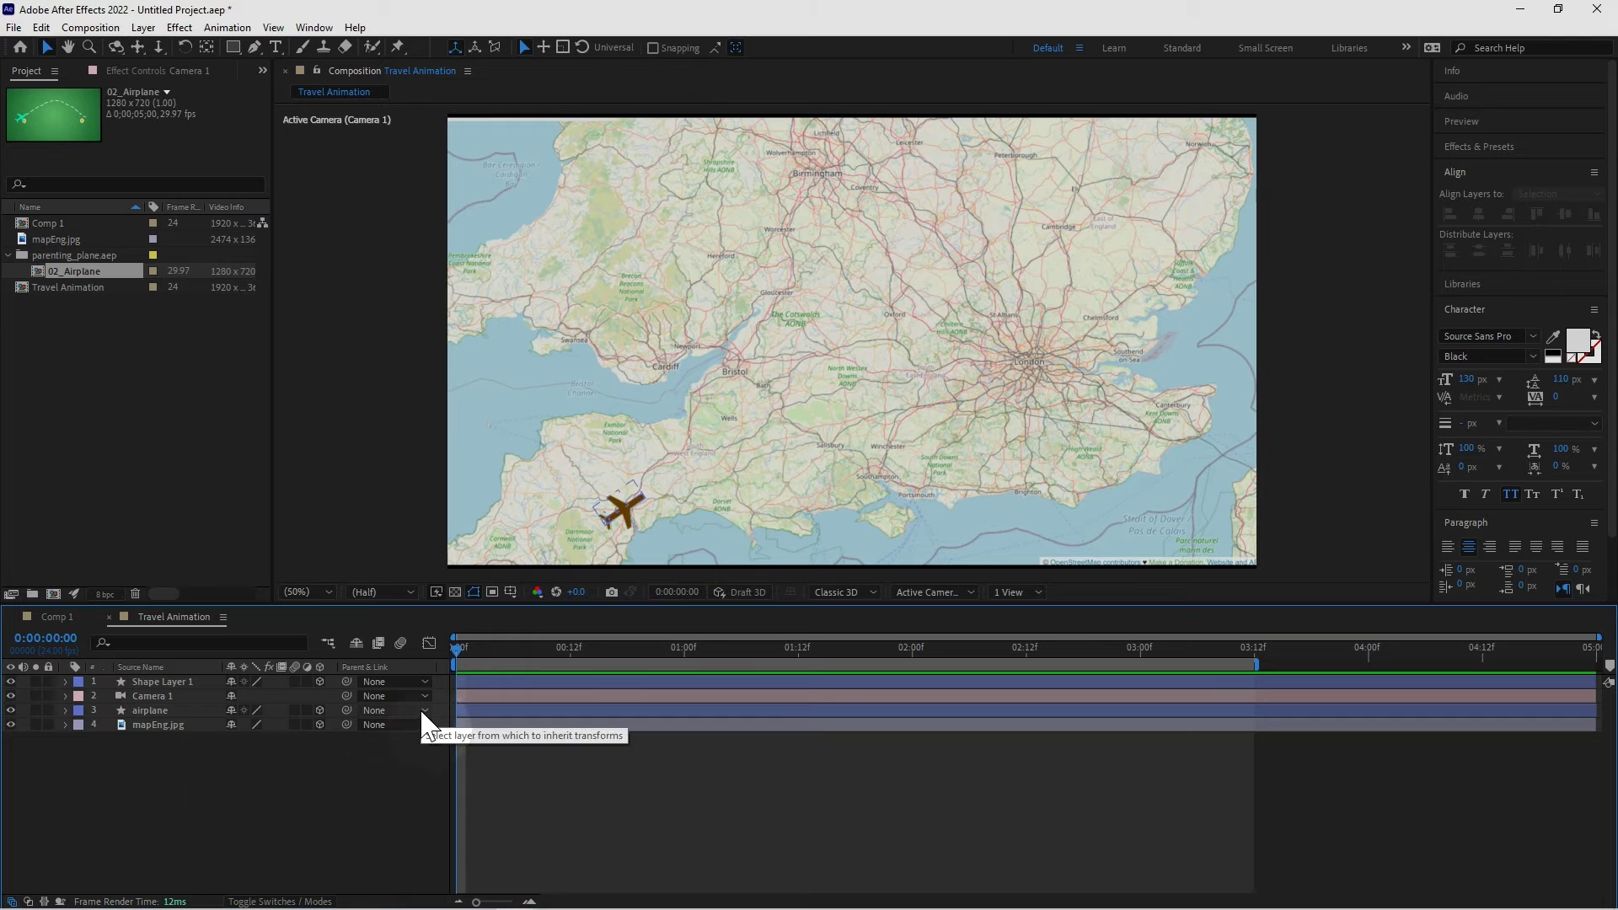
{"action": "left_click", "coordinate": [421, 711]}
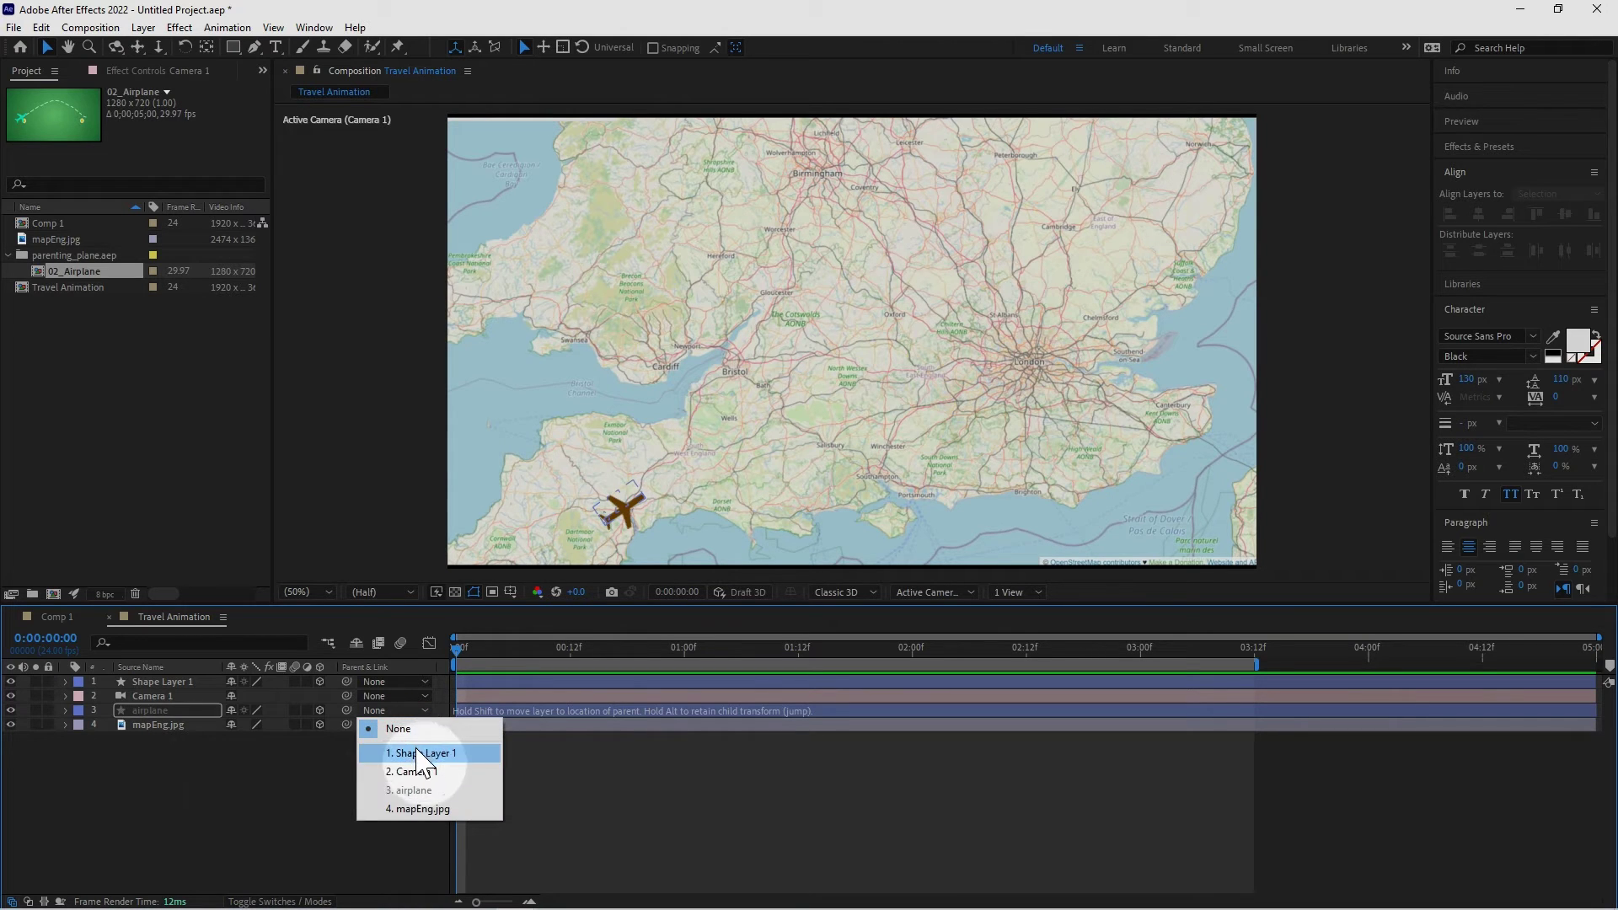
{"action": "left_click", "coordinate": [412, 809]}
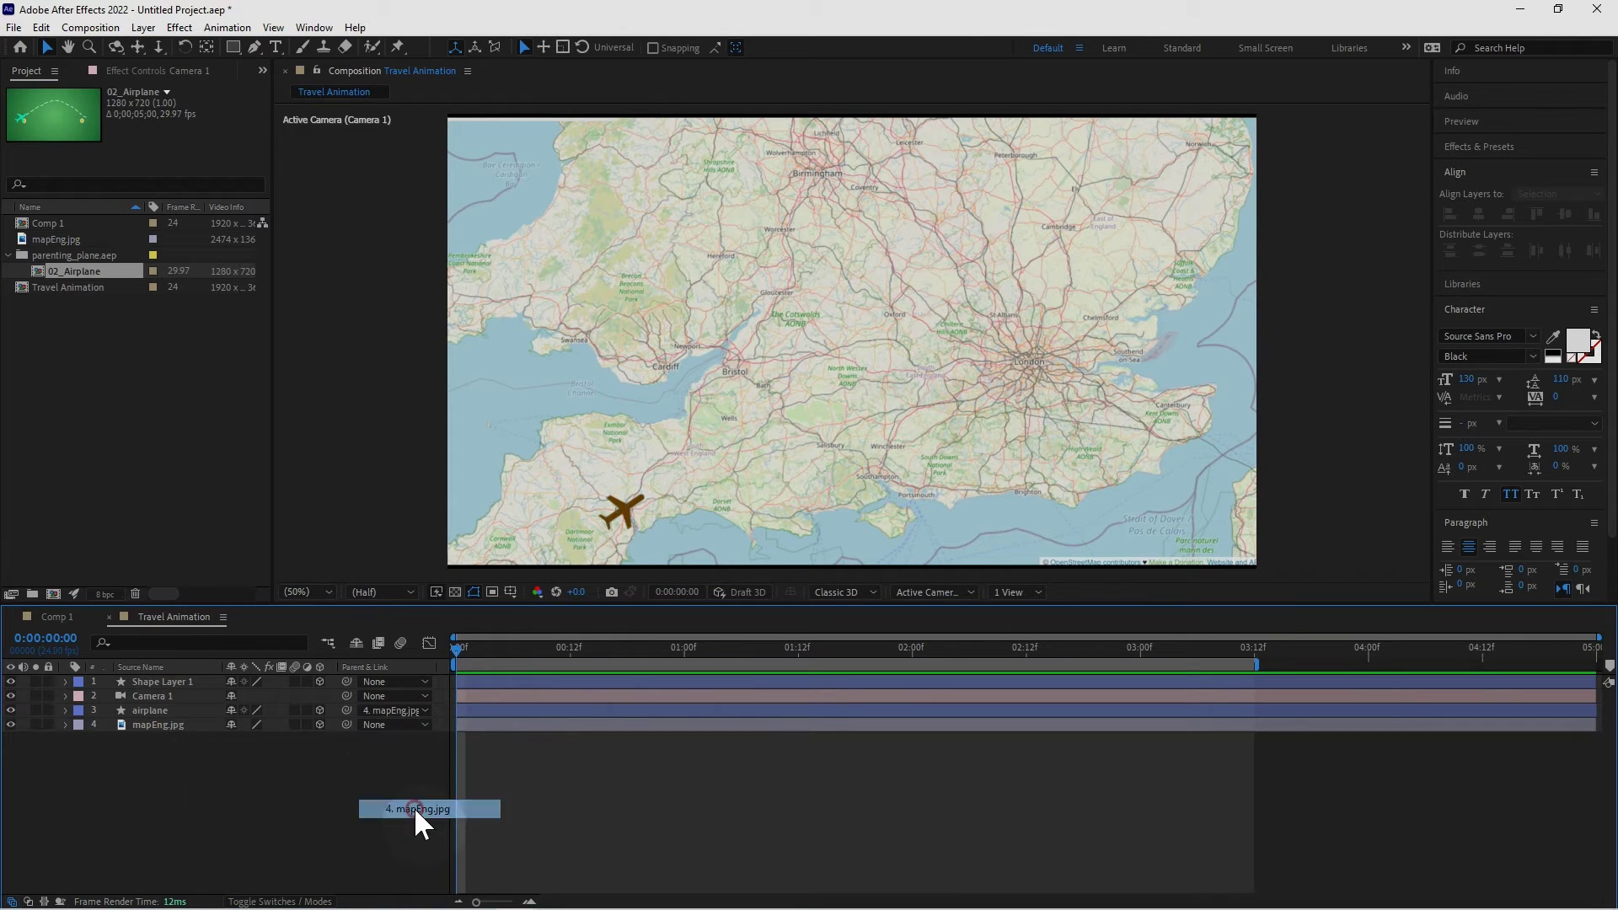
{"action": "left_click", "coordinate": [161, 694]}
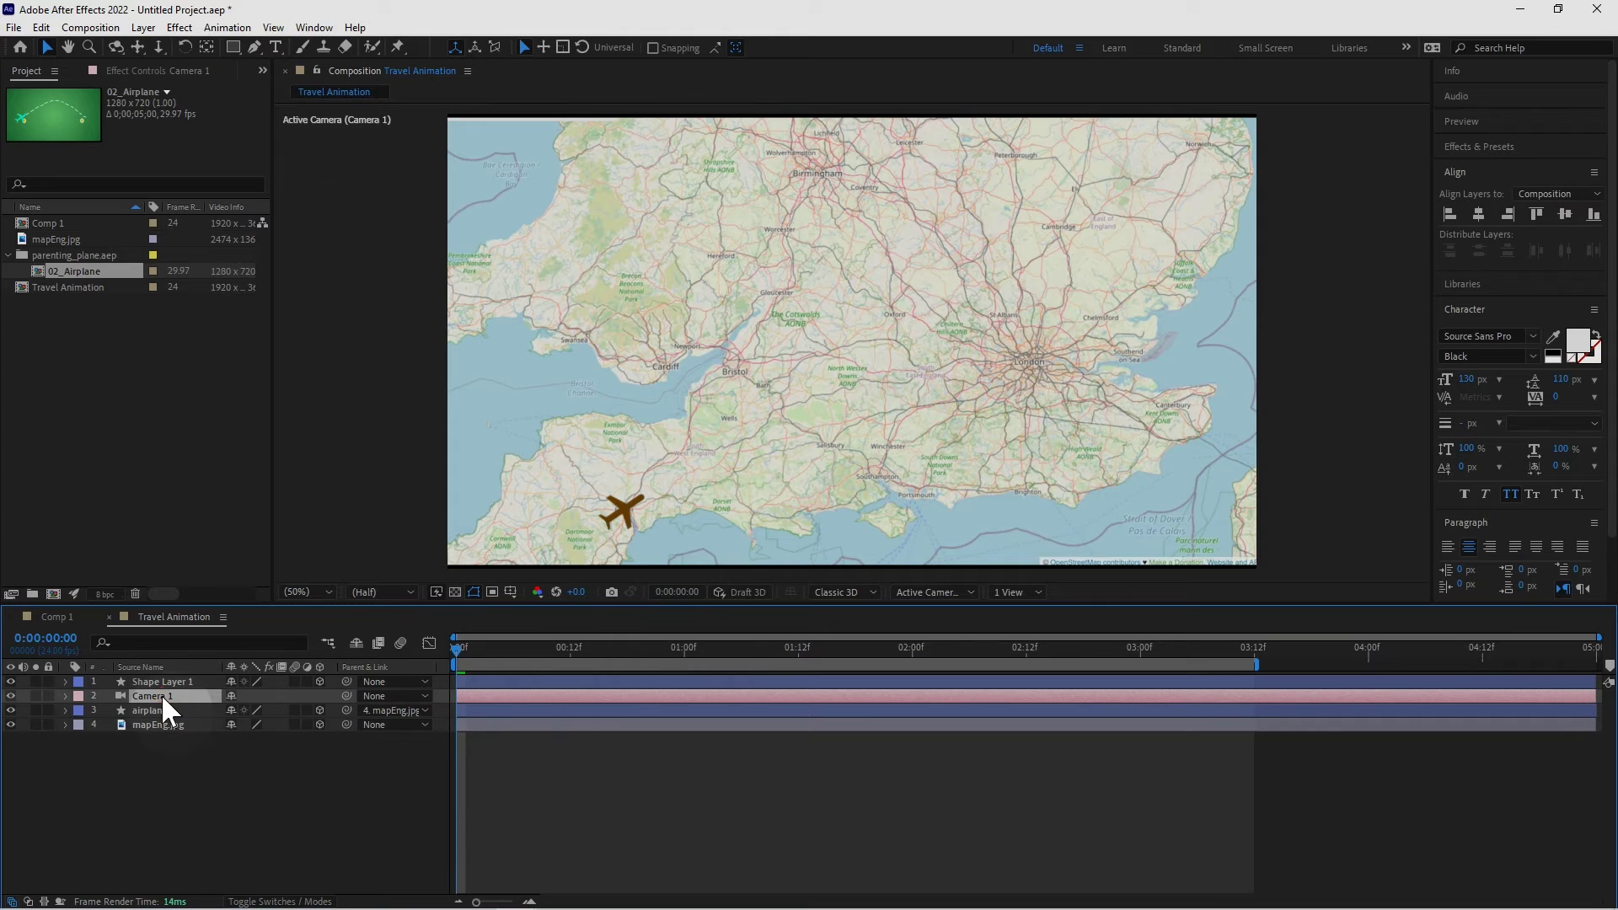
Step: Expand Camera 1's Transform and keyframe its Y Rotation with a slight swing
{"action": "left_click", "coordinate": [65, 696]}
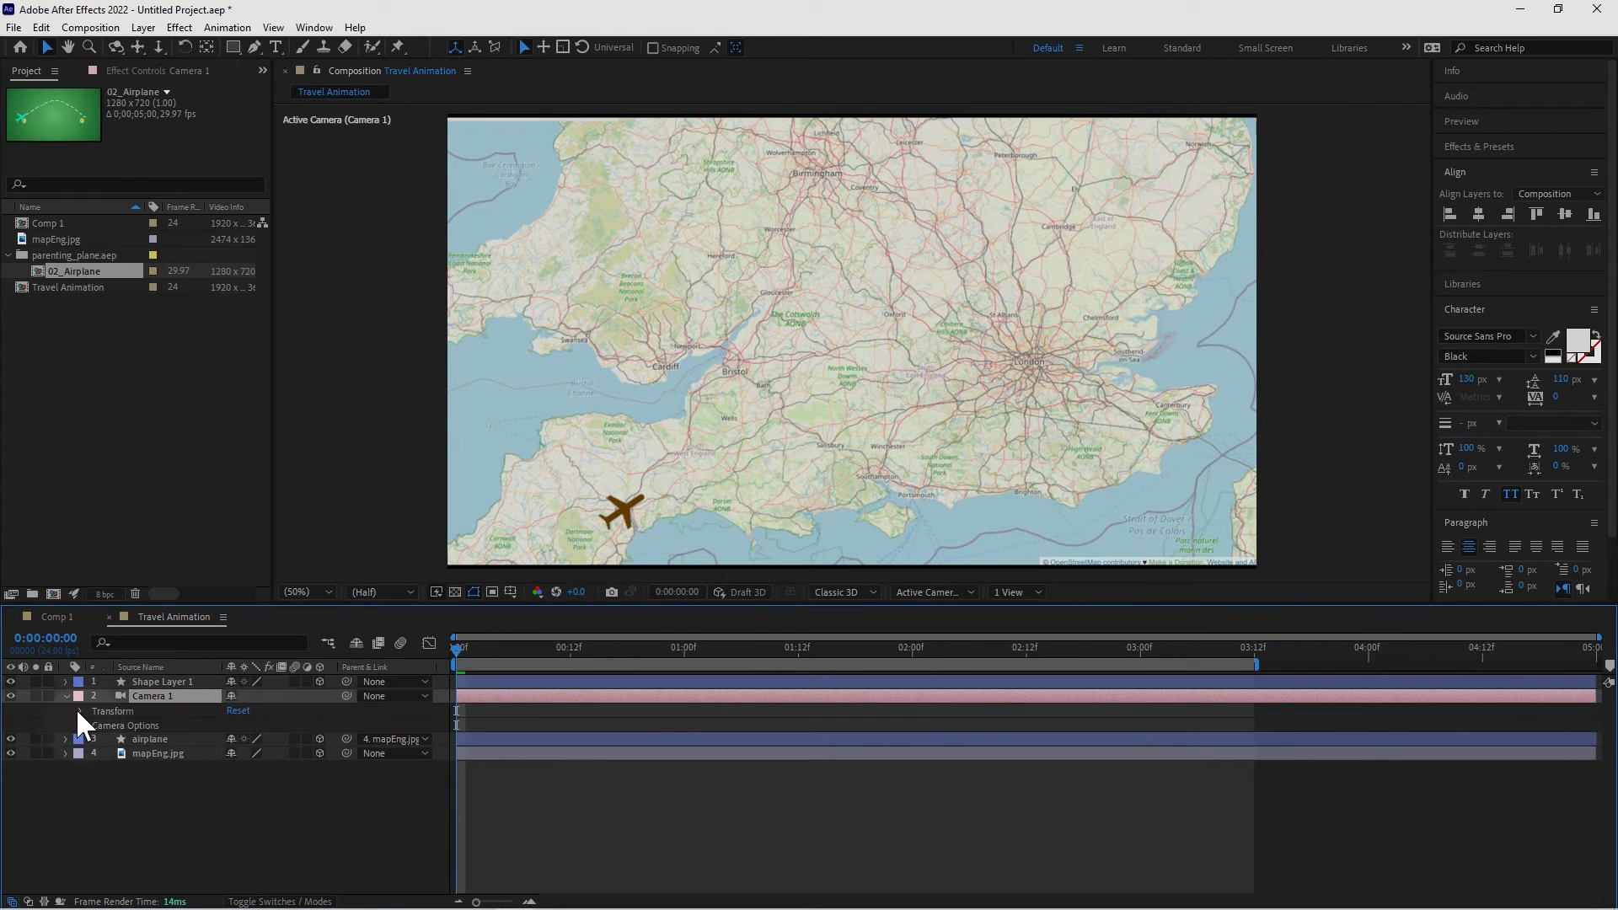
{"action": "left_click", "coordinate": [80, 712]}
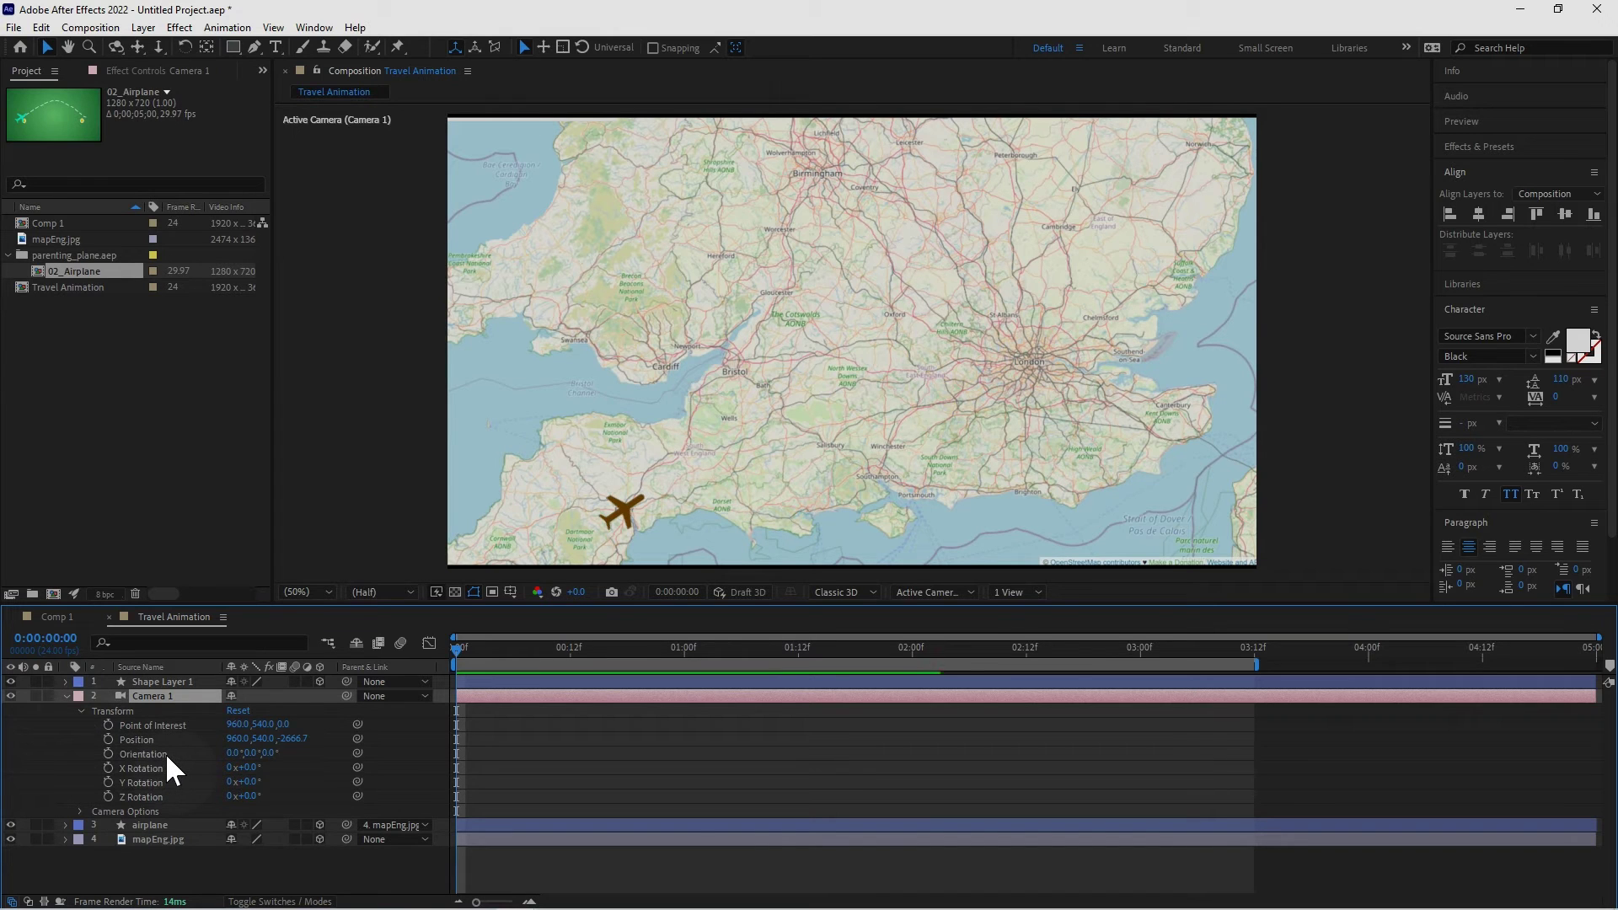
{"action": "left_click", "coordinate": [108, 782]}
{"action": "left_click_drag", "start_coordinate": [246, 782], "coordinate": [162, 755]}
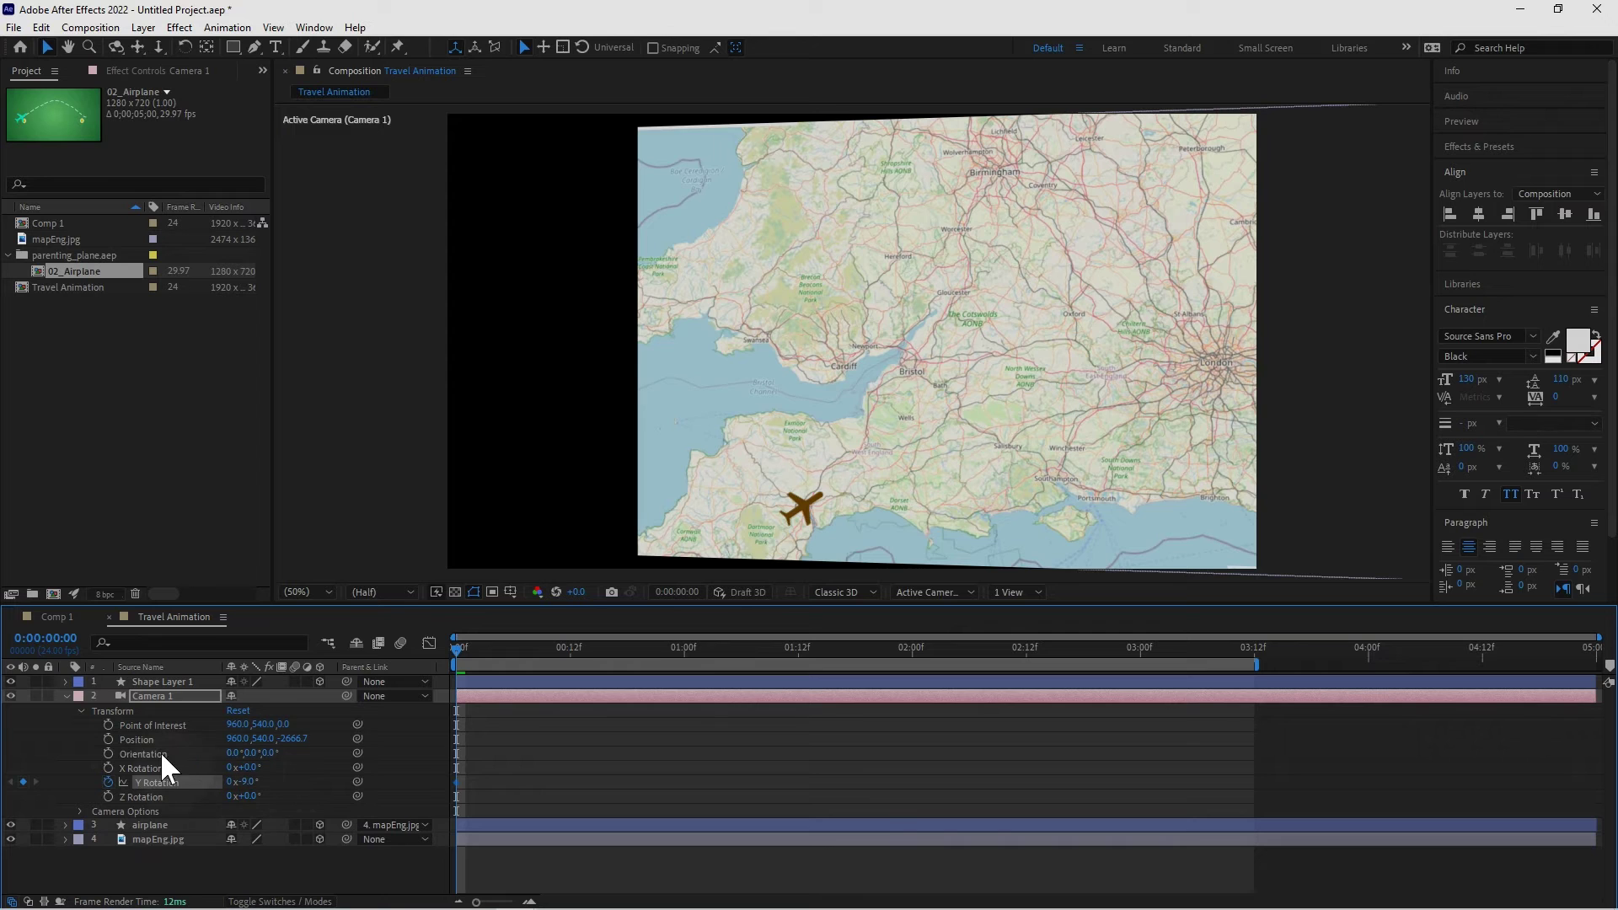
Step: Keyframe Camera 1's Position and scrub it to -17.0, 619.0, -2391.7
{"action": "left_click", "coordinate": [108, 738]}
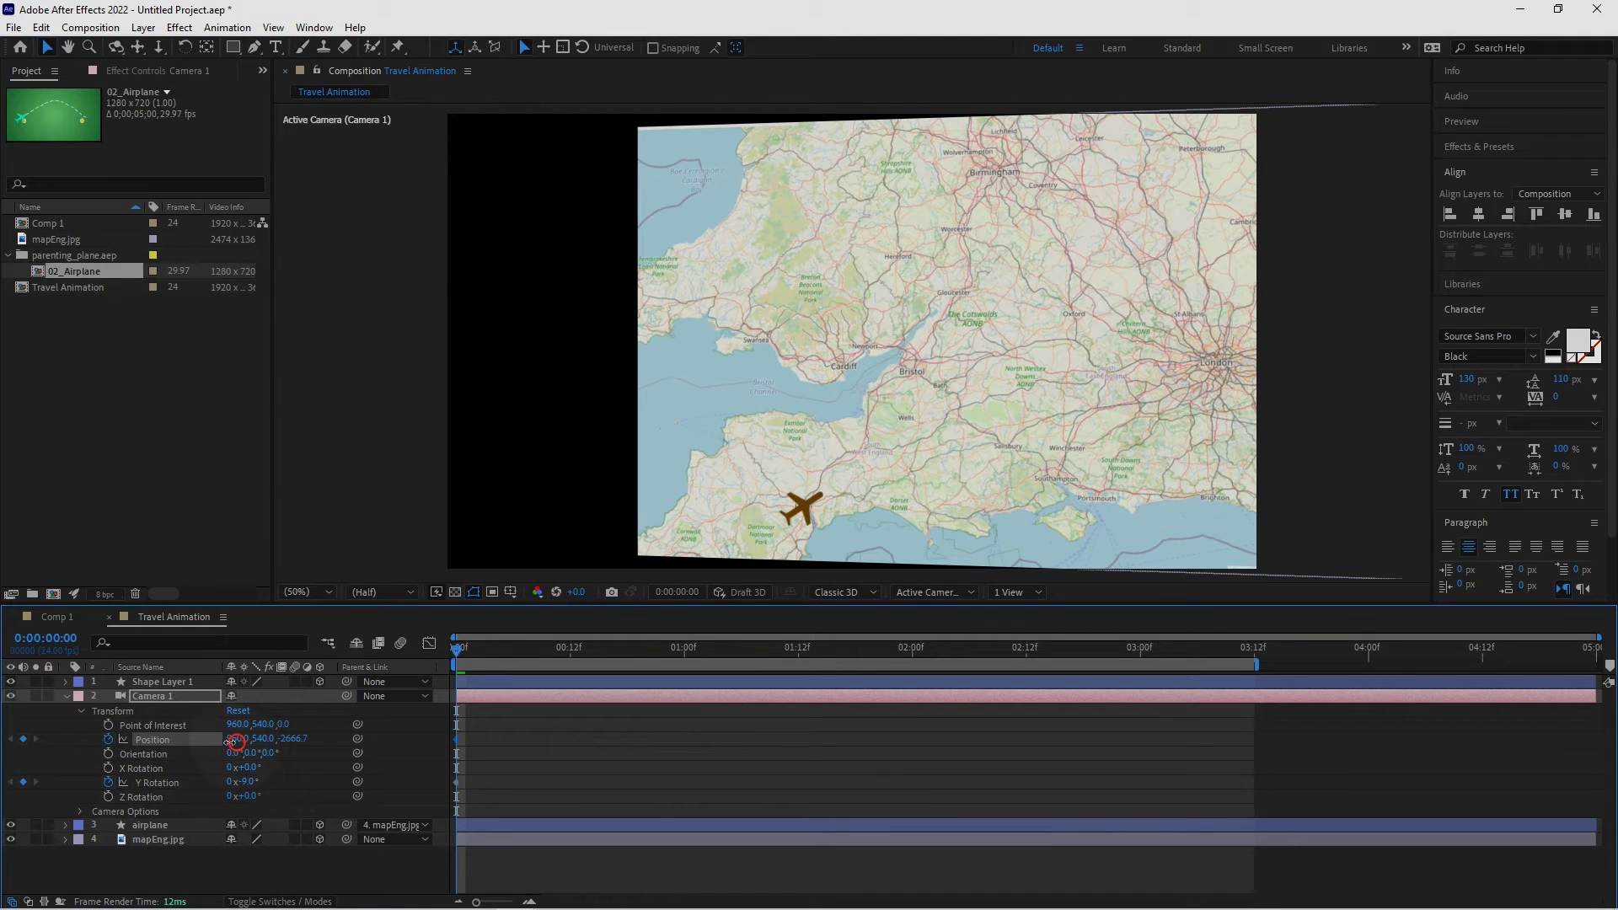
{"action": "left_click_drag", "start_coordinate": [219, 741], "coordinate": [160, 740]}
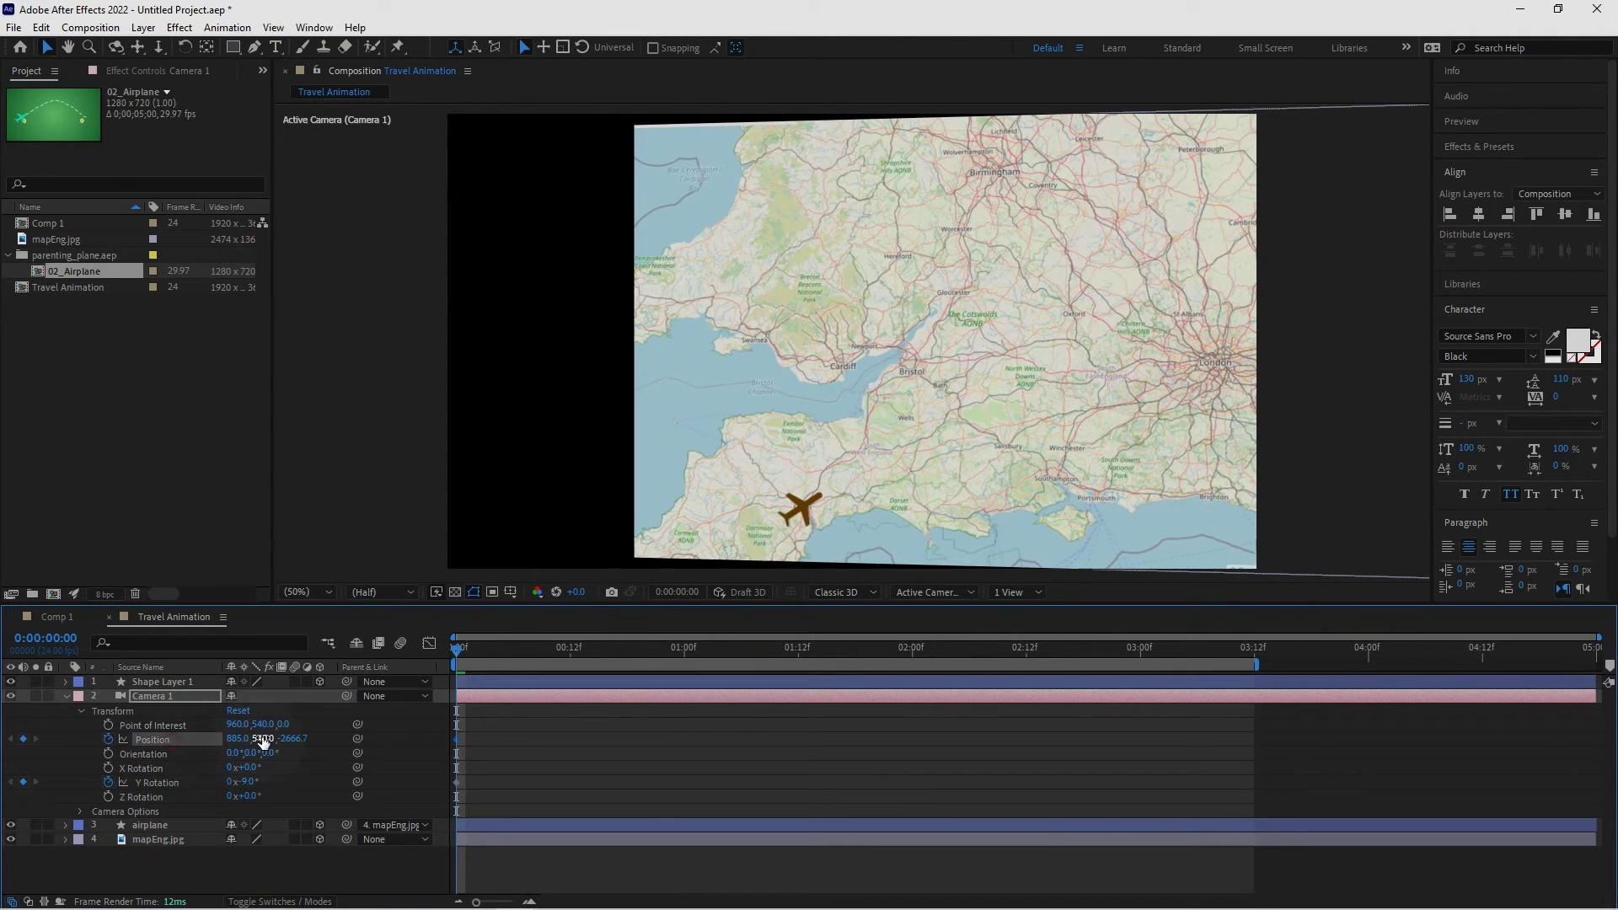
{"action": "left_click_drag", "start_coordinate": [263, 740], "coordinate": [437, 740]}
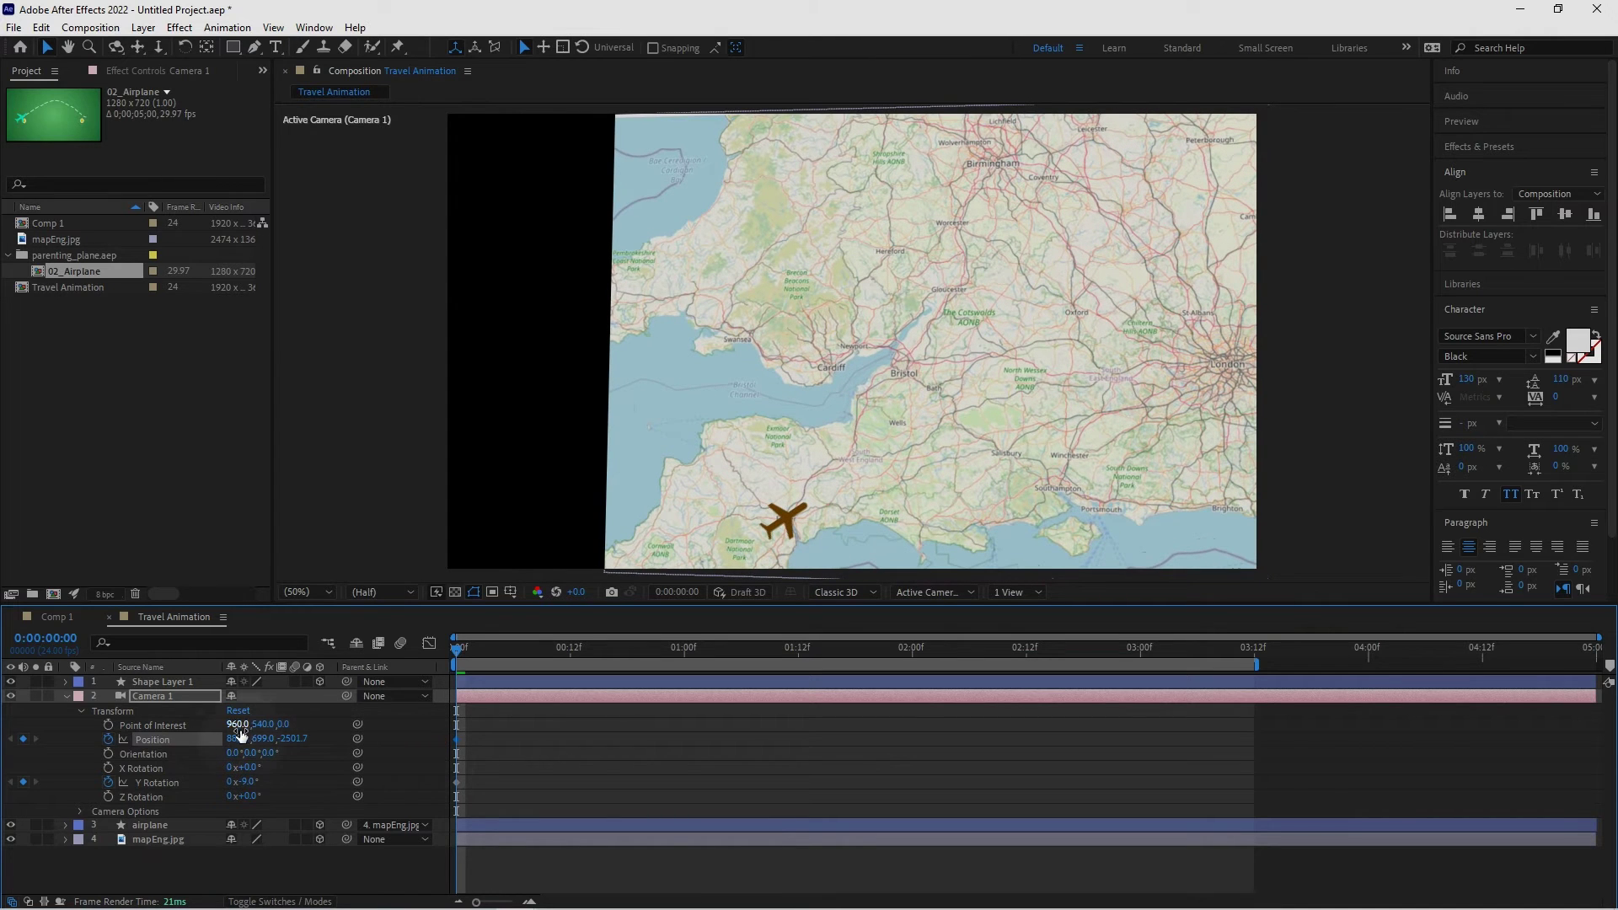
{"action": "left_click_drag", "start_coordinate": [238, 739], "coordinate": [84, 739]}
{"action": "left_click_drag", "start_coordinate": [237, 739], "coordinate": [174, 756]}
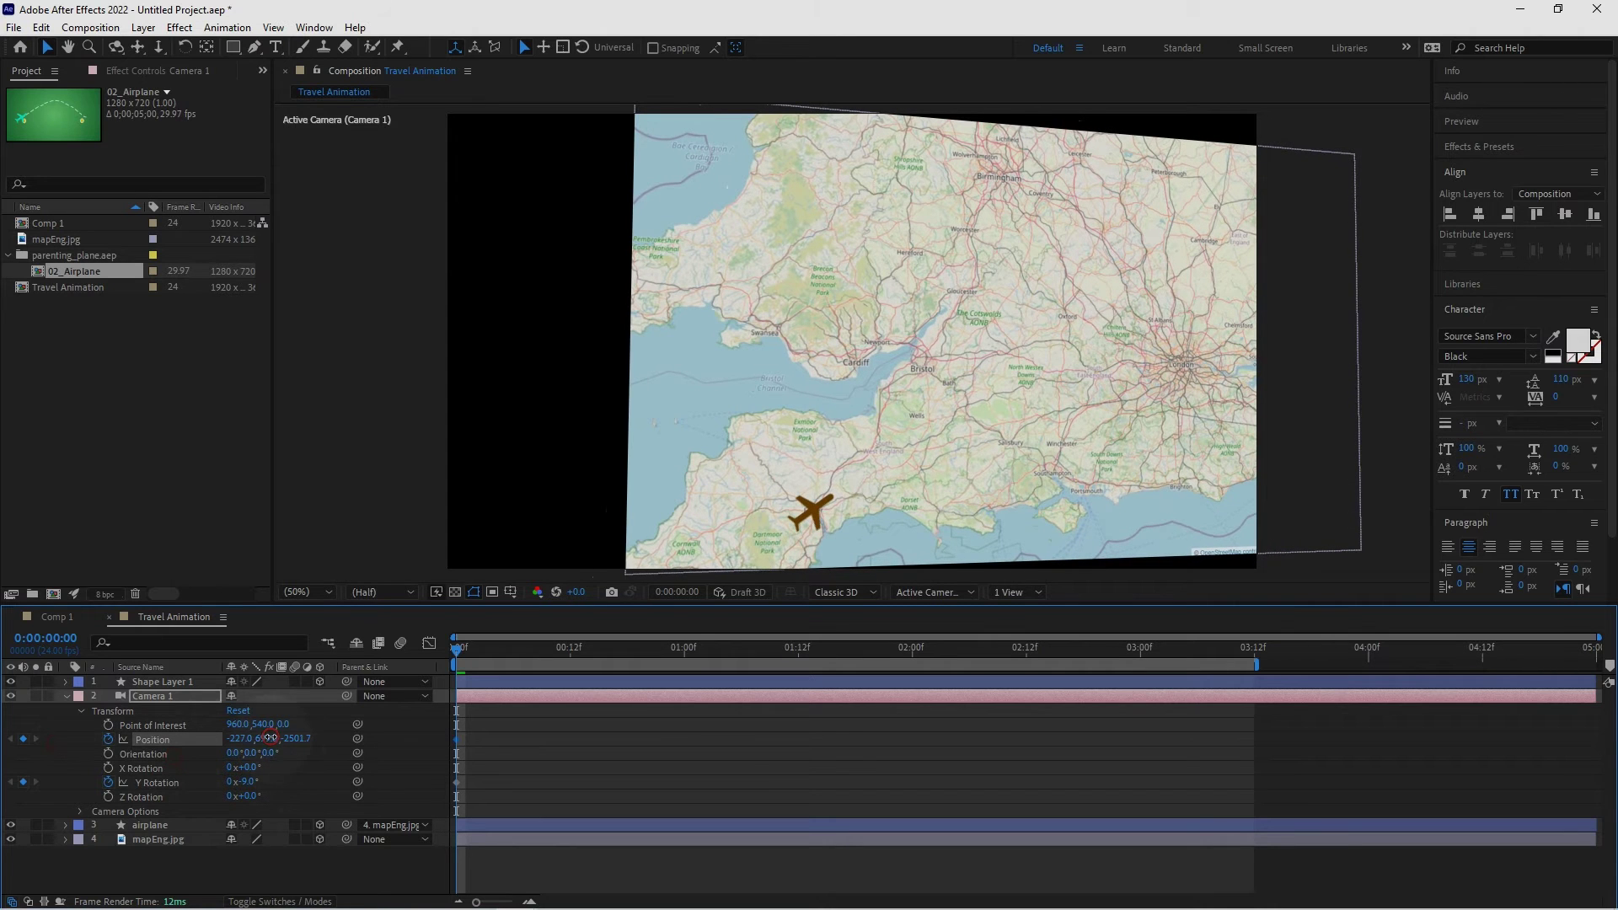
{"action": "left_click_drag", "start_coordinate": [275, 739], "coordinate": [249, 755]}
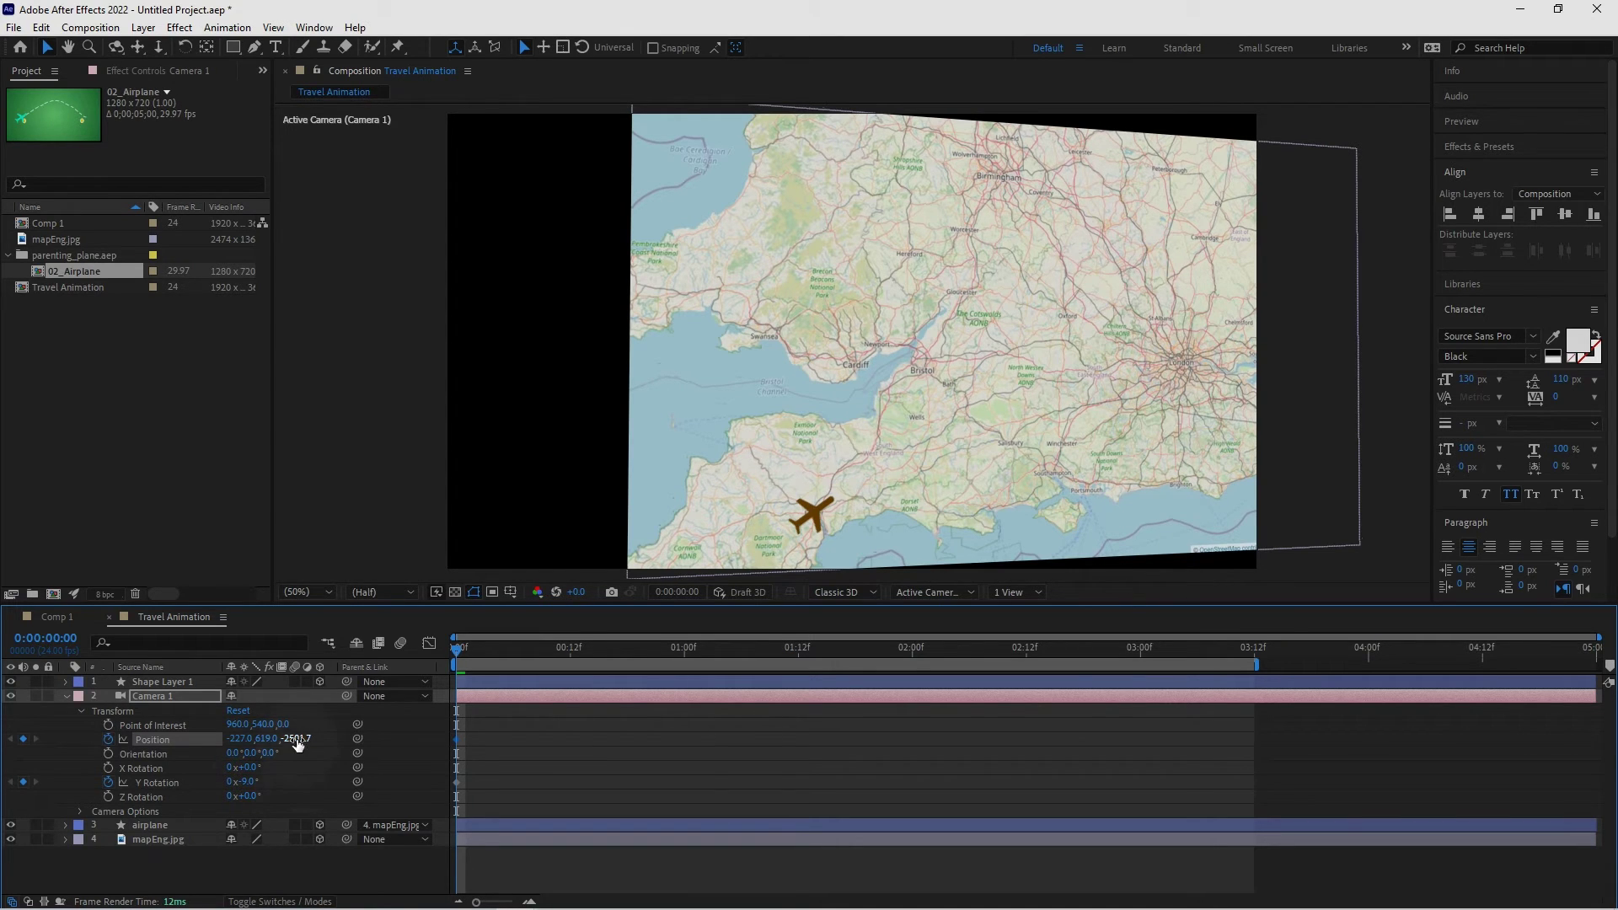
{"action": "left_click_drag", "start_coordinate": [296, 739], "coordinate": [333, 741]}
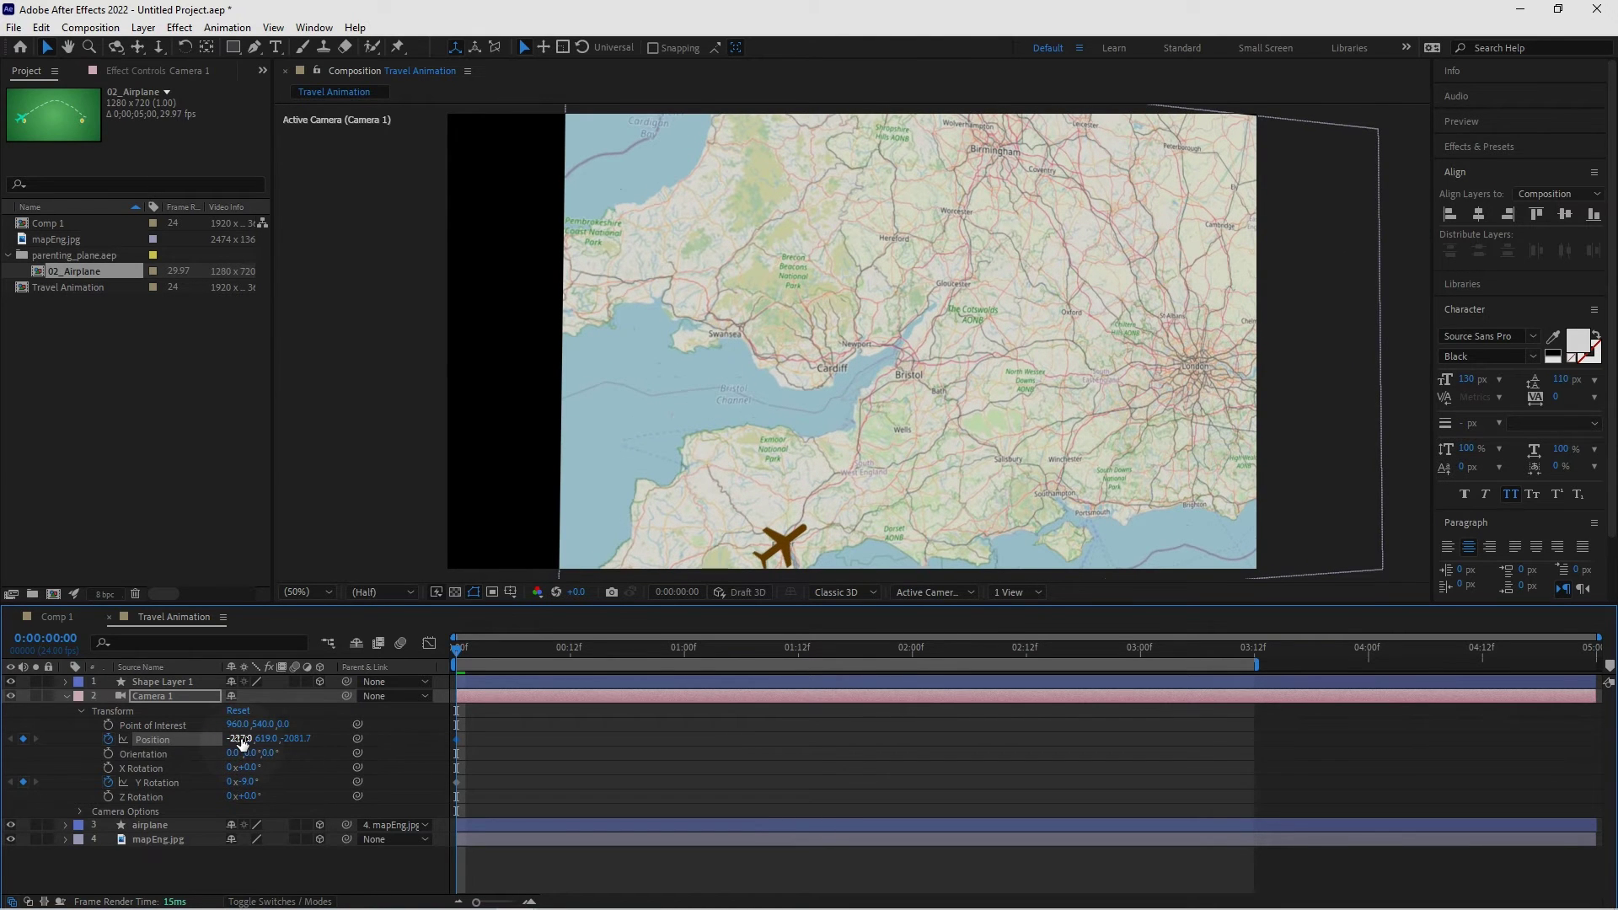
{"action": "left_click_drag", "start_coordinate": [240, 739], "coordinate": [266, 746]}
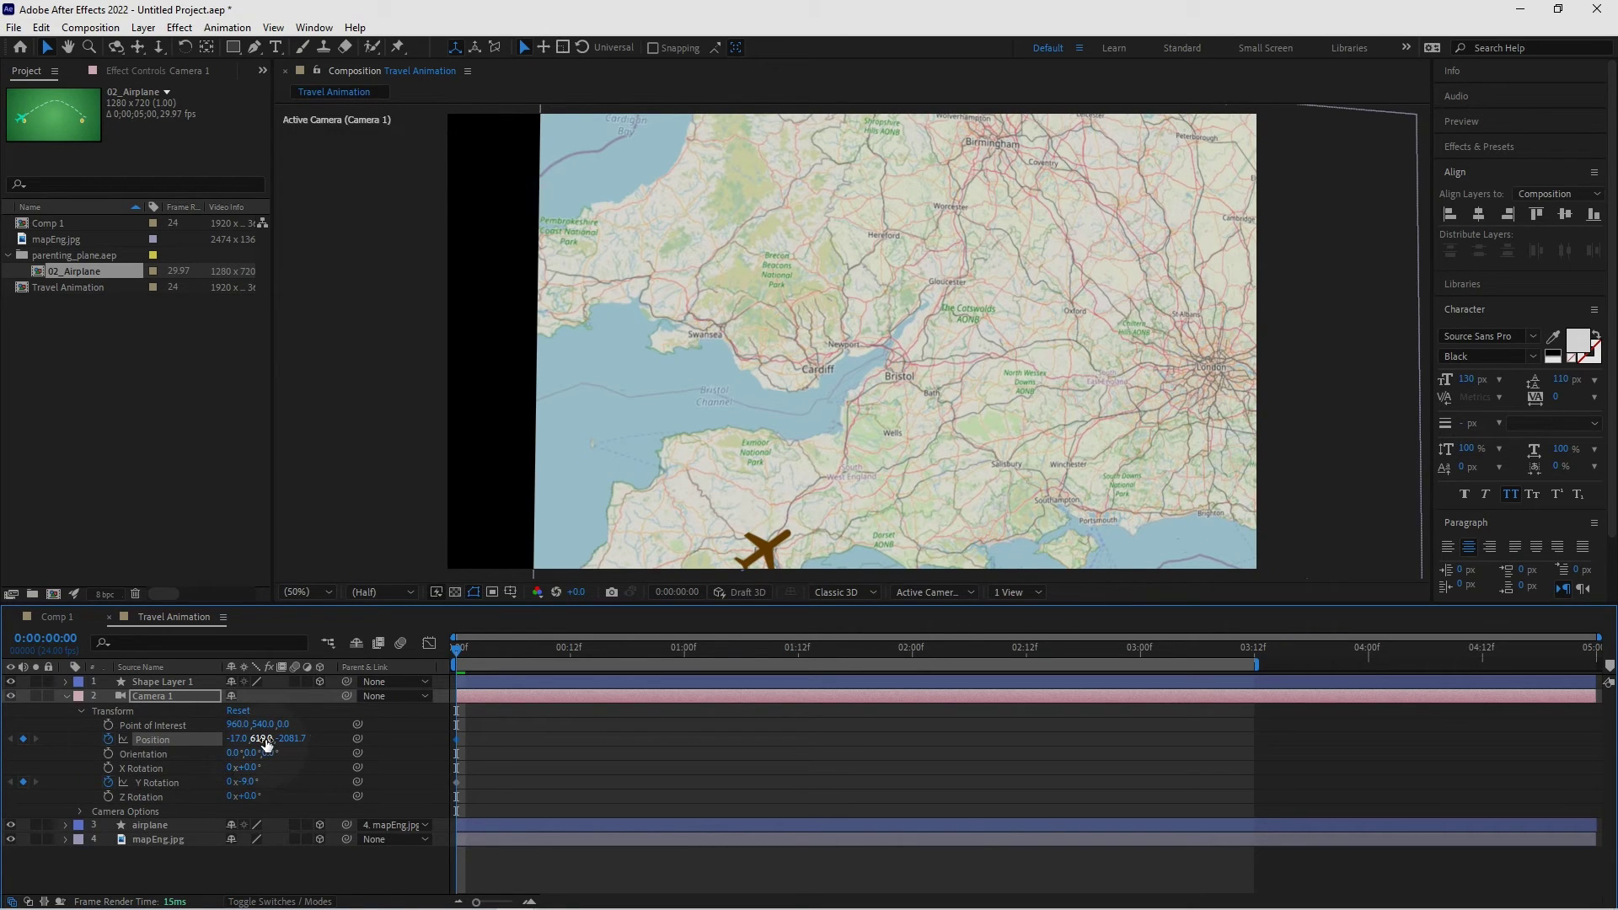
{"action": "left_click_drag", "start_coordinate": [290, 745], "coordinate": [263, 740]}
Step: Dismiss the Sticky Keys prompt, try a 15° Z rotation on the camera, then undo it
{"action": "key", "text": "shift"}
{"action": "key", "text": "shift"}
{"action": "key", "text": "shift"}
{"action": "key", "text": "shift"}
{"action": "key", "text": "shift"}
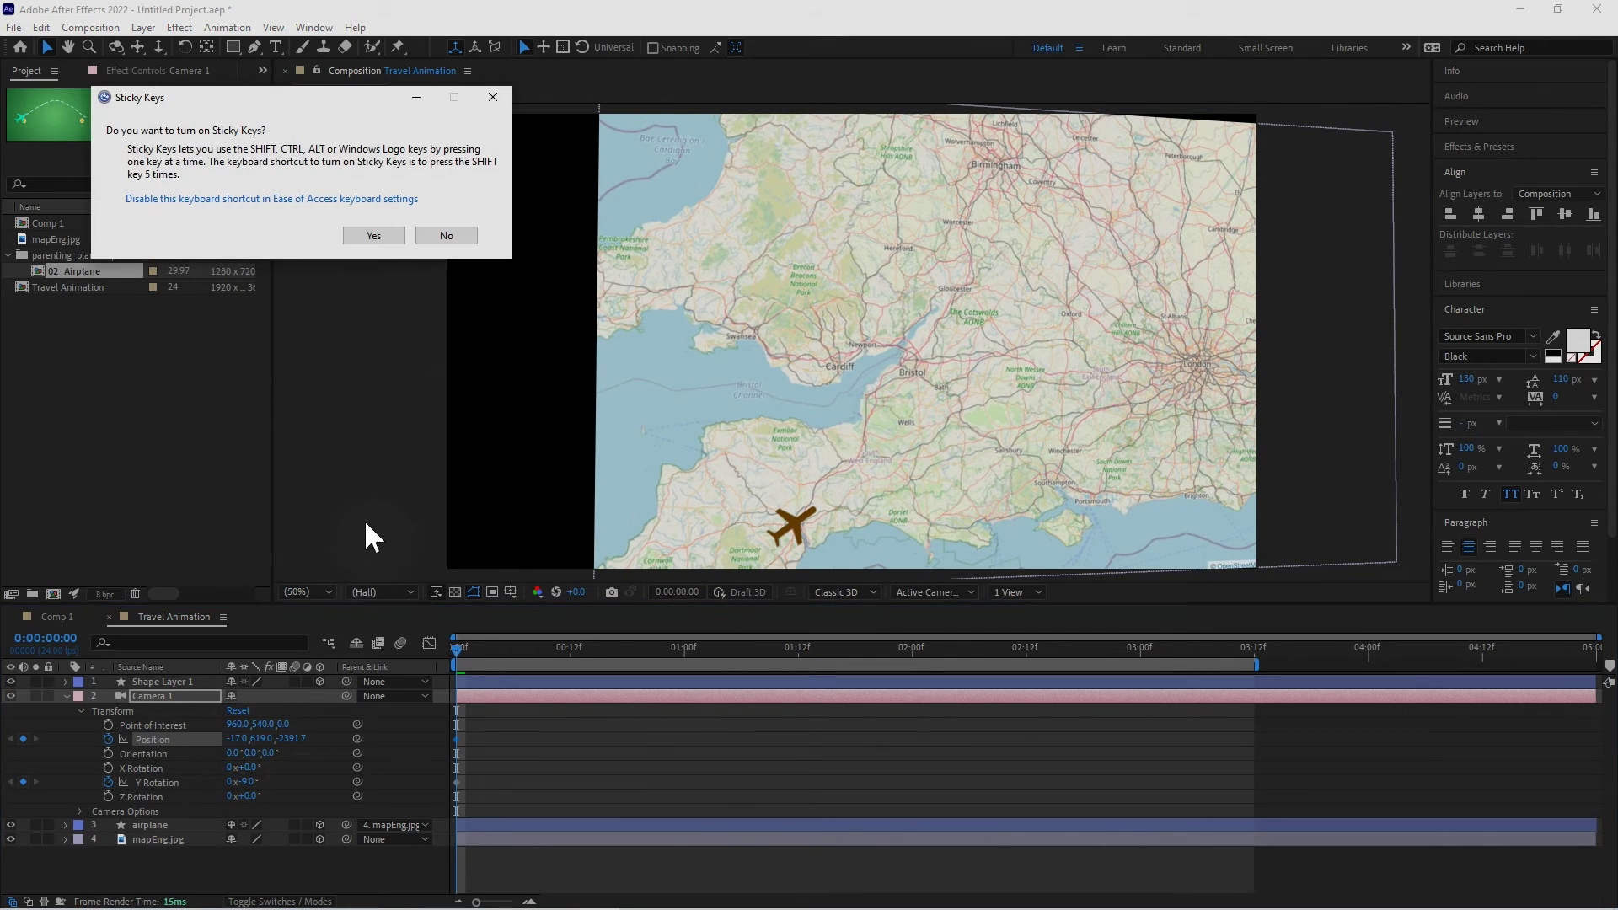
{"action": "left_click", "coordinate": [449, 235]}
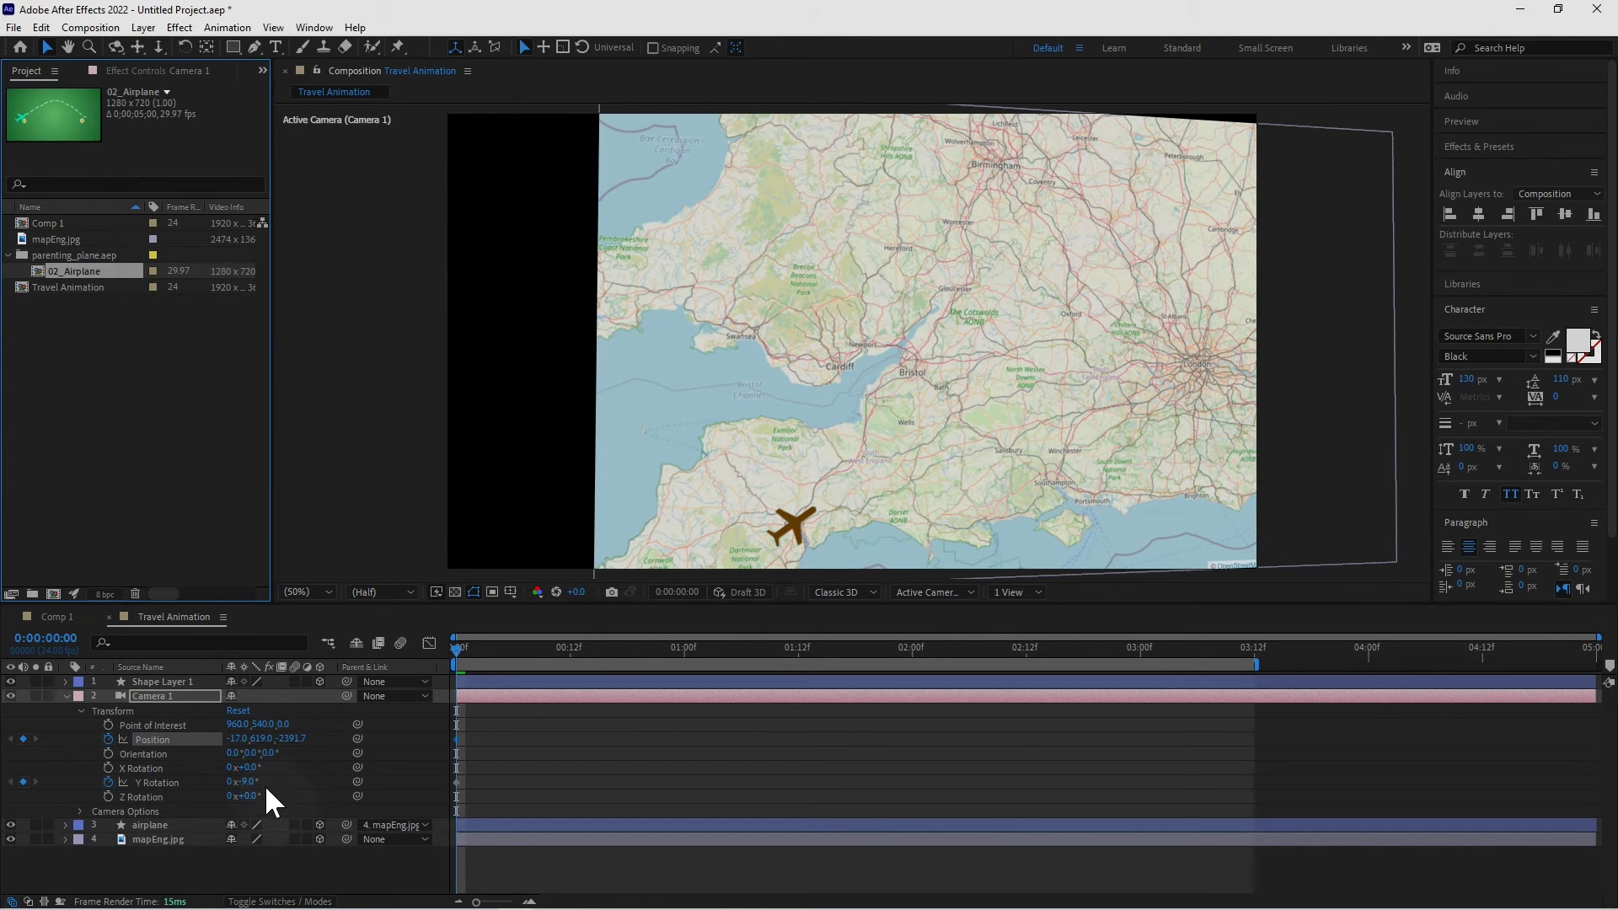
{"action": "mouse_move", "coordinate": [265, 792]}
{"action": "left_mouse_down"}
{"action": "mouse_move", "coordinate": [241, 771]}
{"action": "mouse_move", "coordinate": [260, 781]}
{"action": "left_mouse_up"}
{"action": "key", "text": "ctrl+z"}
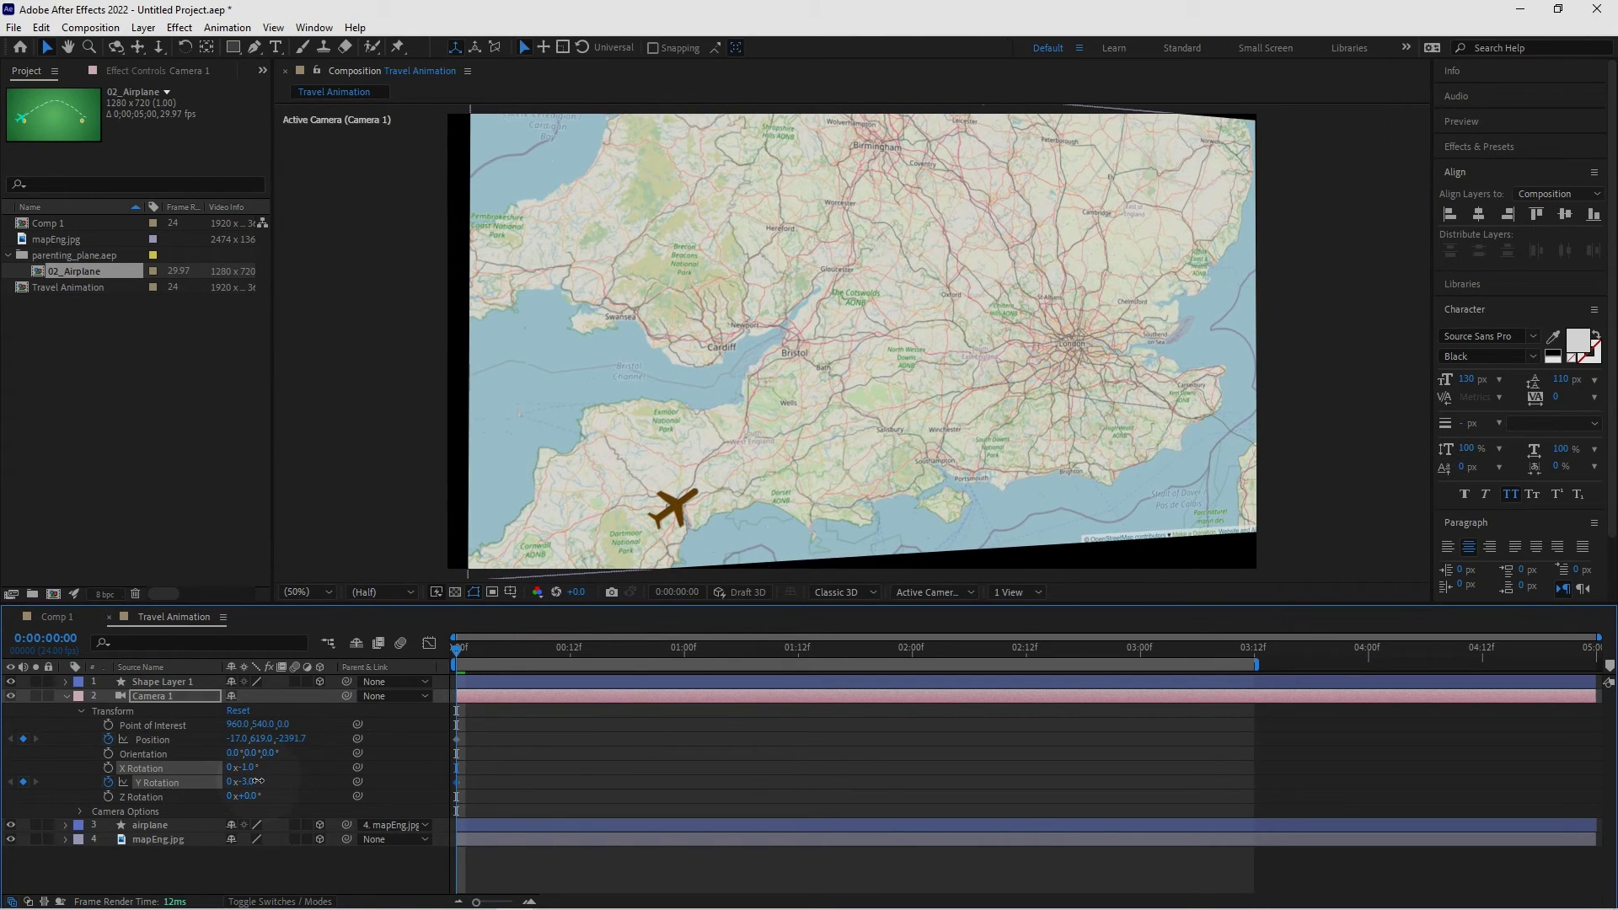
Step: Reset Y Rotation to 0° and at 3 seconds move Camera 1 to -17.0, 619.0, -909.7, then preview
{"action": "left_click_drag", "start_coordinate": [260, 781], "coordinate": [261, 782]}
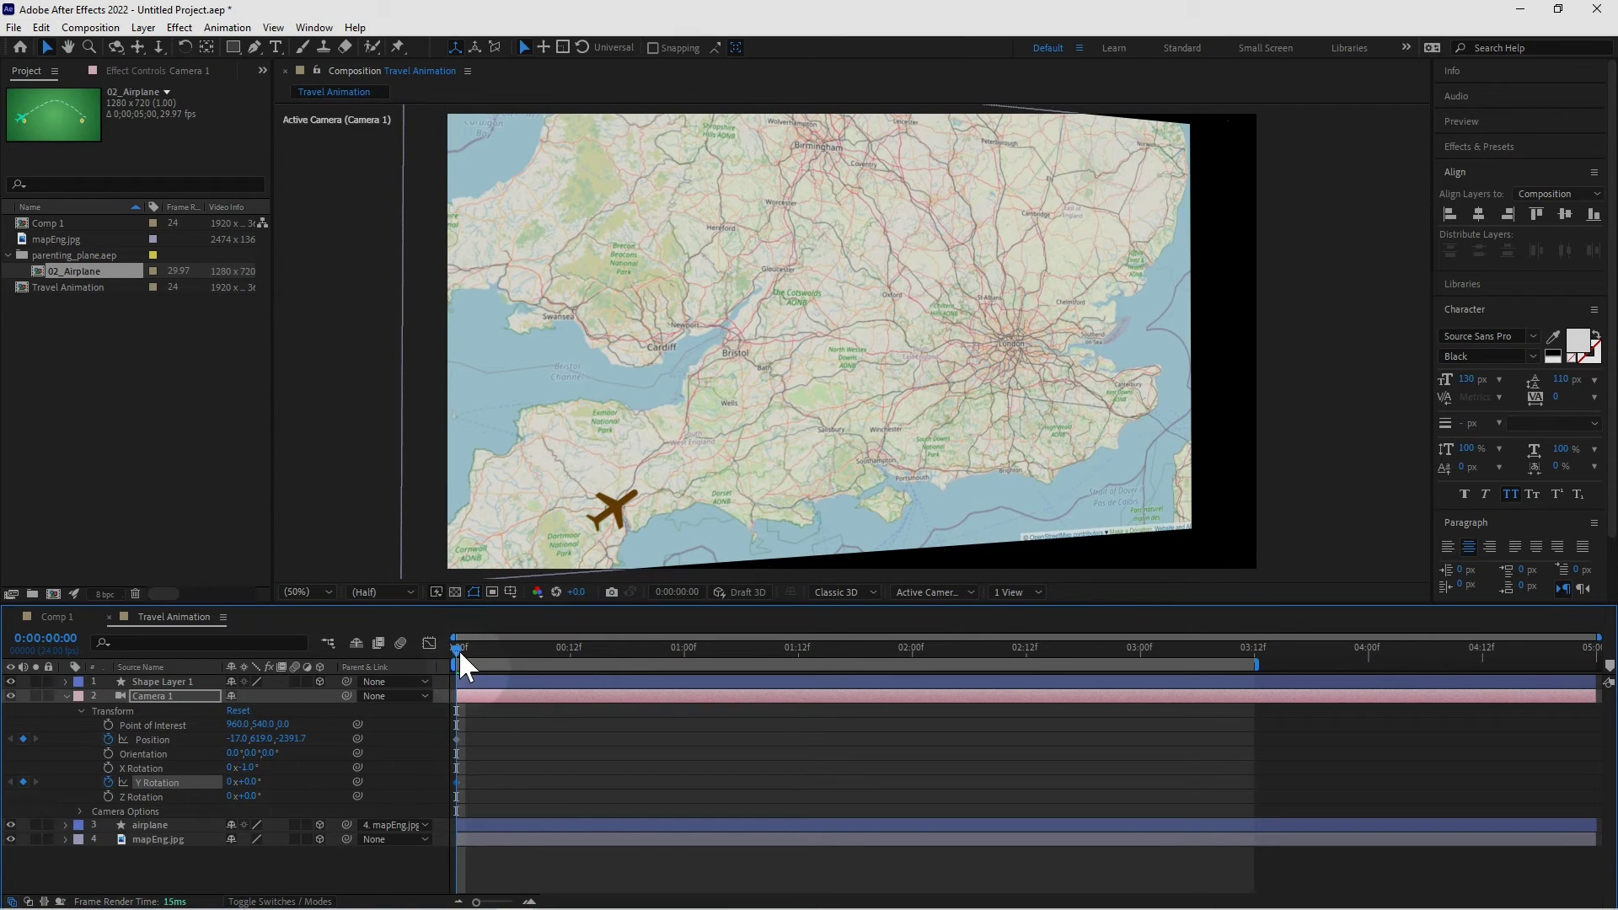
{"action": "left_click_drag", "start_coordinate": [459, 649], "coordinate": [523, 649]}
{"action": "left_click_drag", "start_coordinate": [645, 654], "coordinate": [1140, 650]}
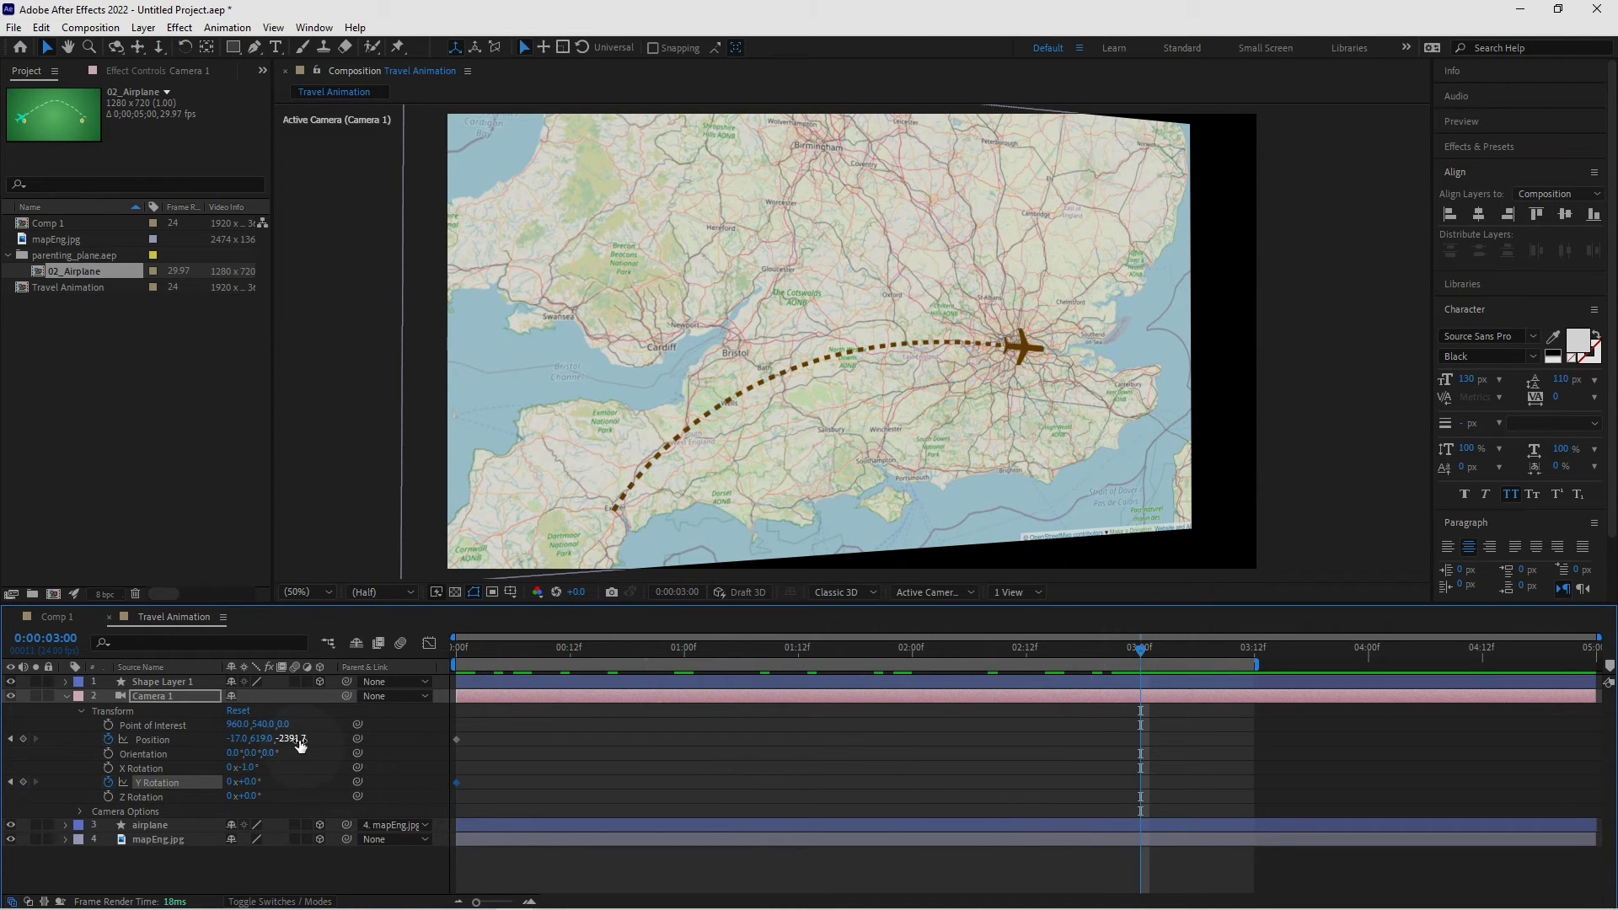
{"action": "left_click_drag", "start_coordinate": [297, 740], "coordinate": [486, 749]}
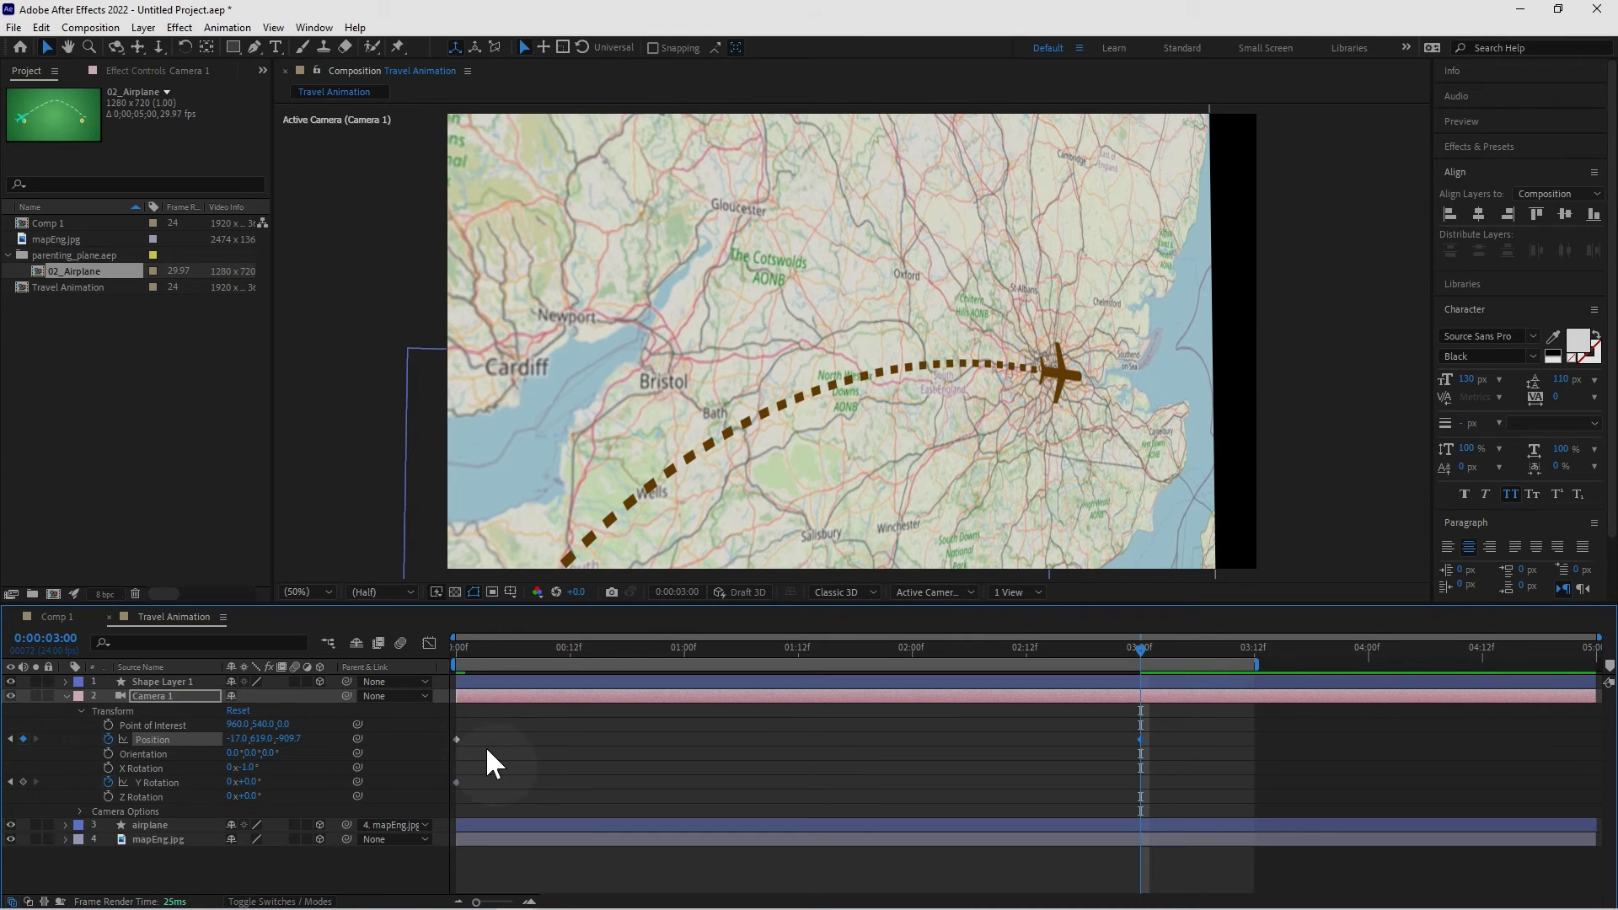
{"action": "key", "text": "space"}
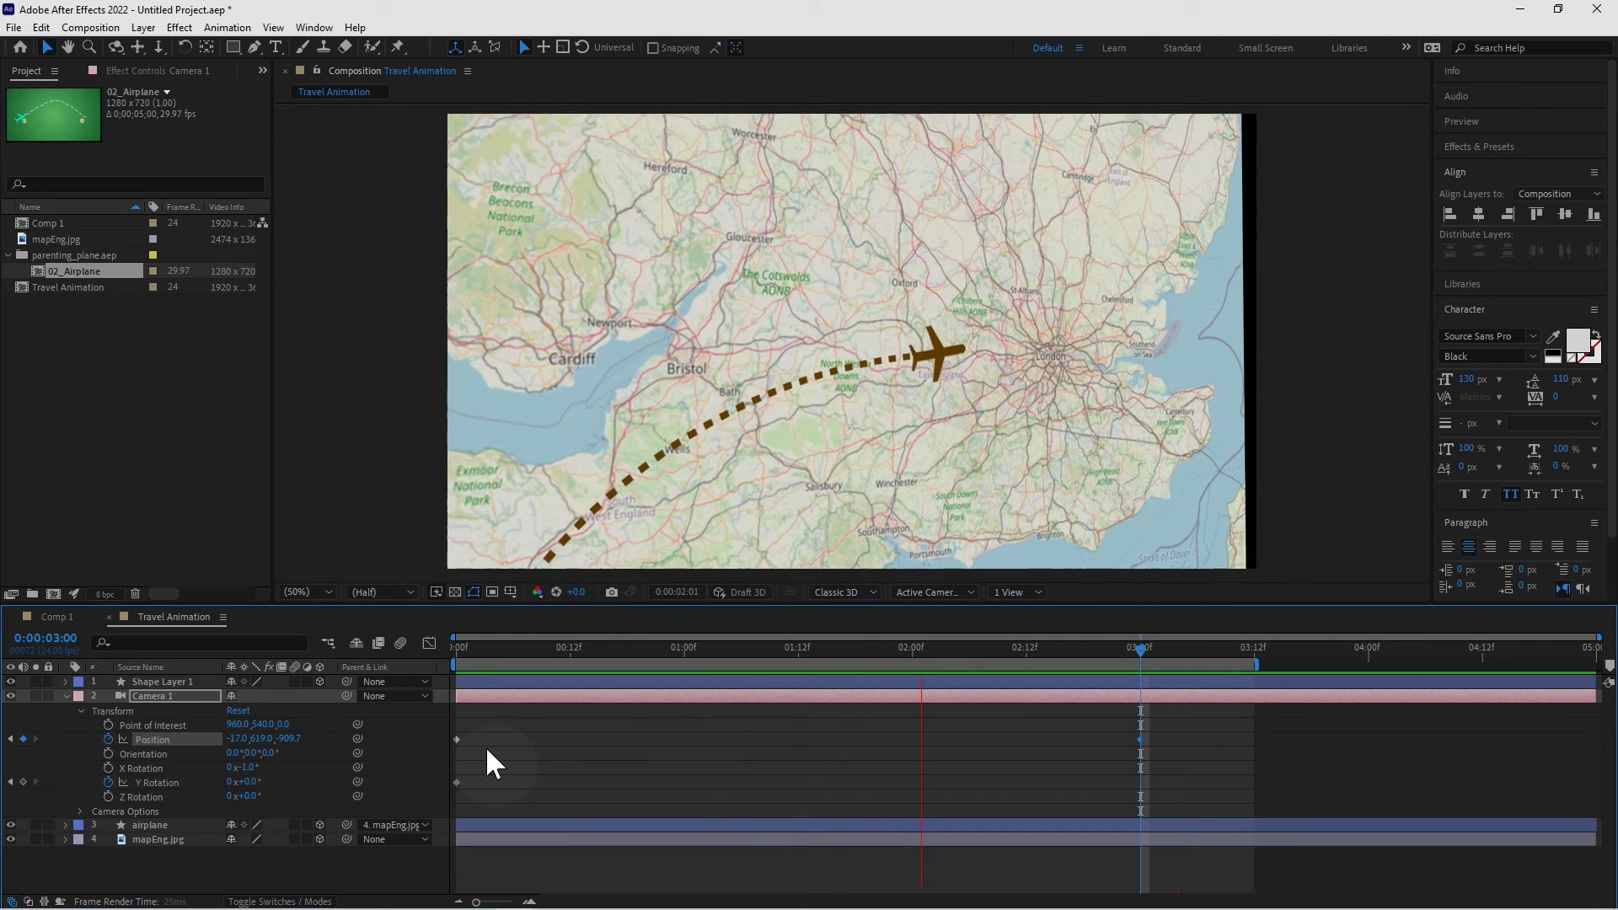
{"action": "key", "text": "space"}
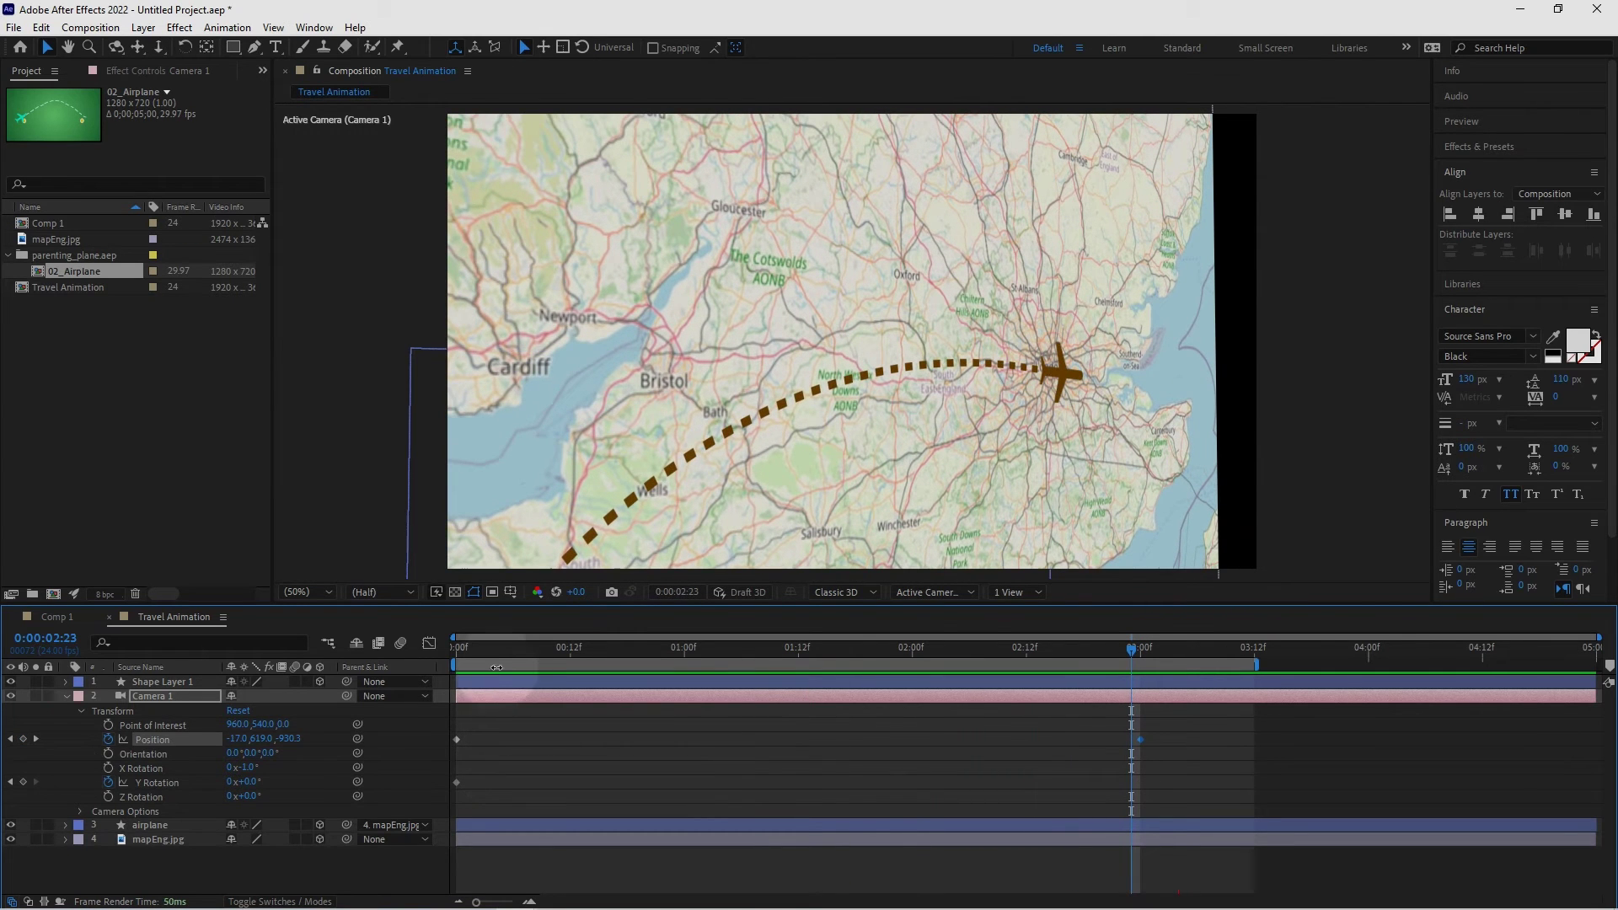
Step: At the first frame, apply Perspective > Drop Shadow to the airplane and show its Effect Controls
{"action": "left_click_drag", "start_coordinate": [496, 653], "coordinate": [445, 661]}
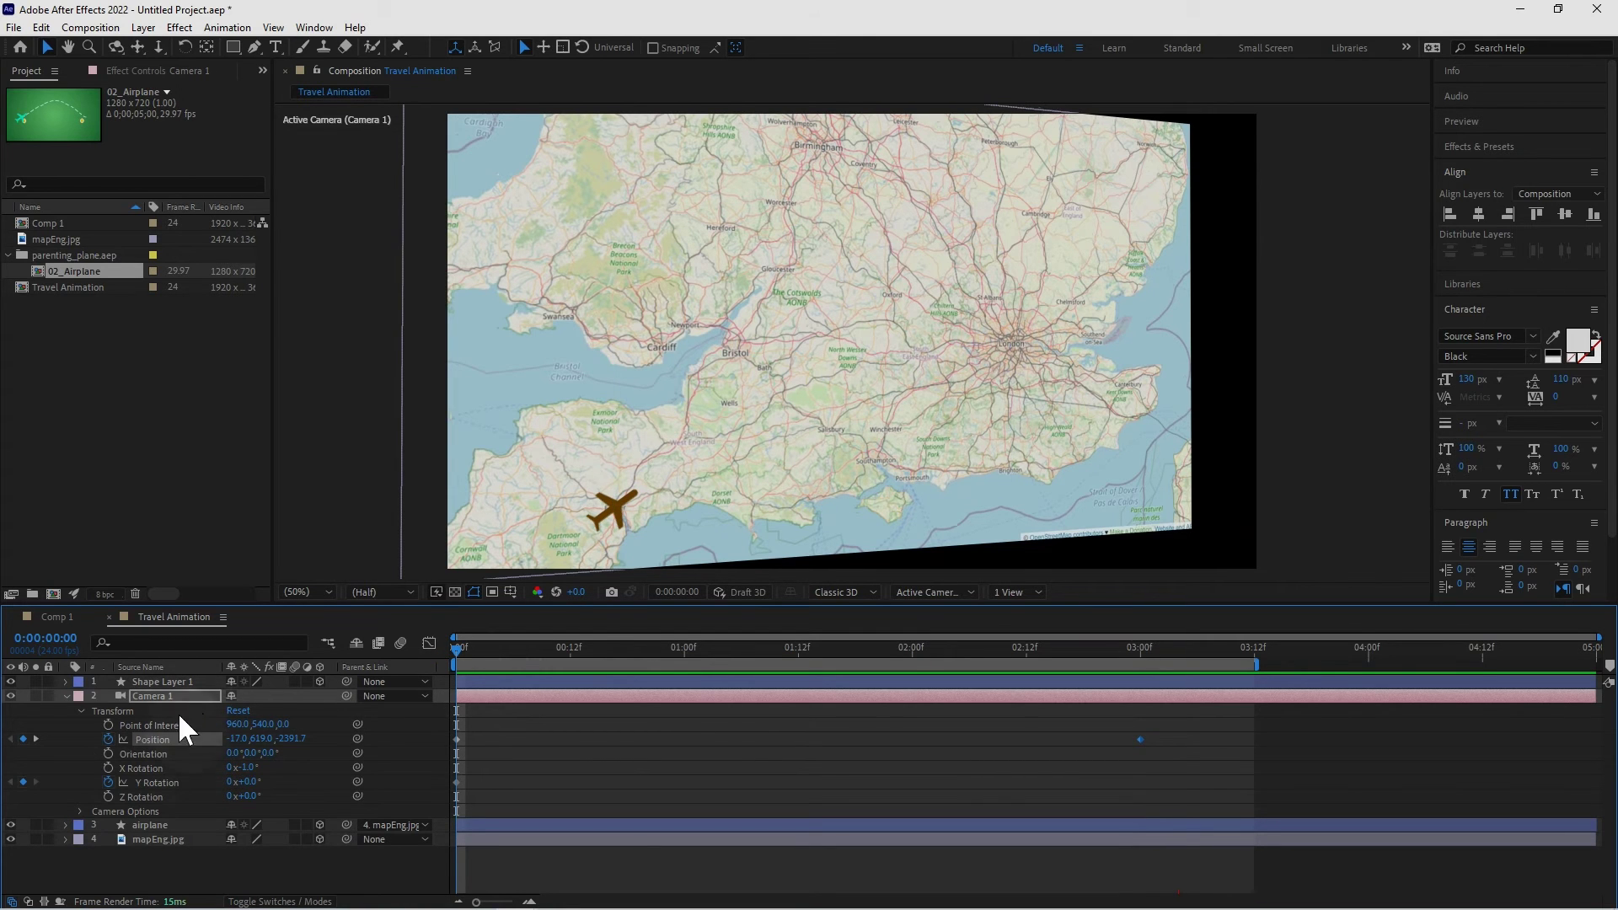
{"action": "left_click", "coordinate": [168, 825]}
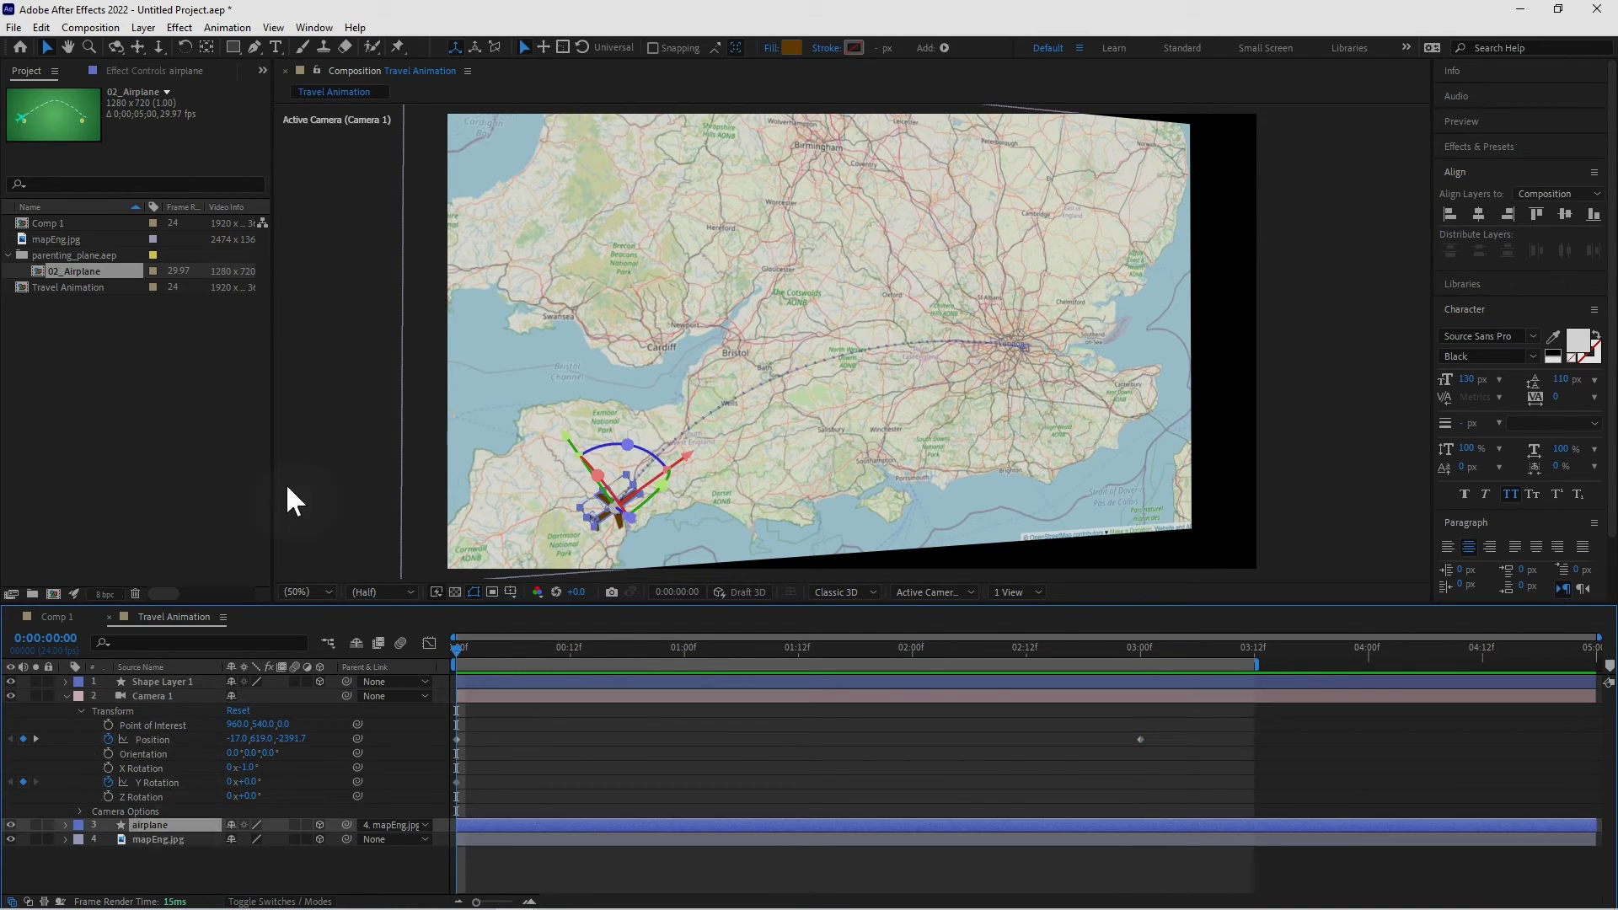
{"action": "left_click", "coordinate": [178, 28]}
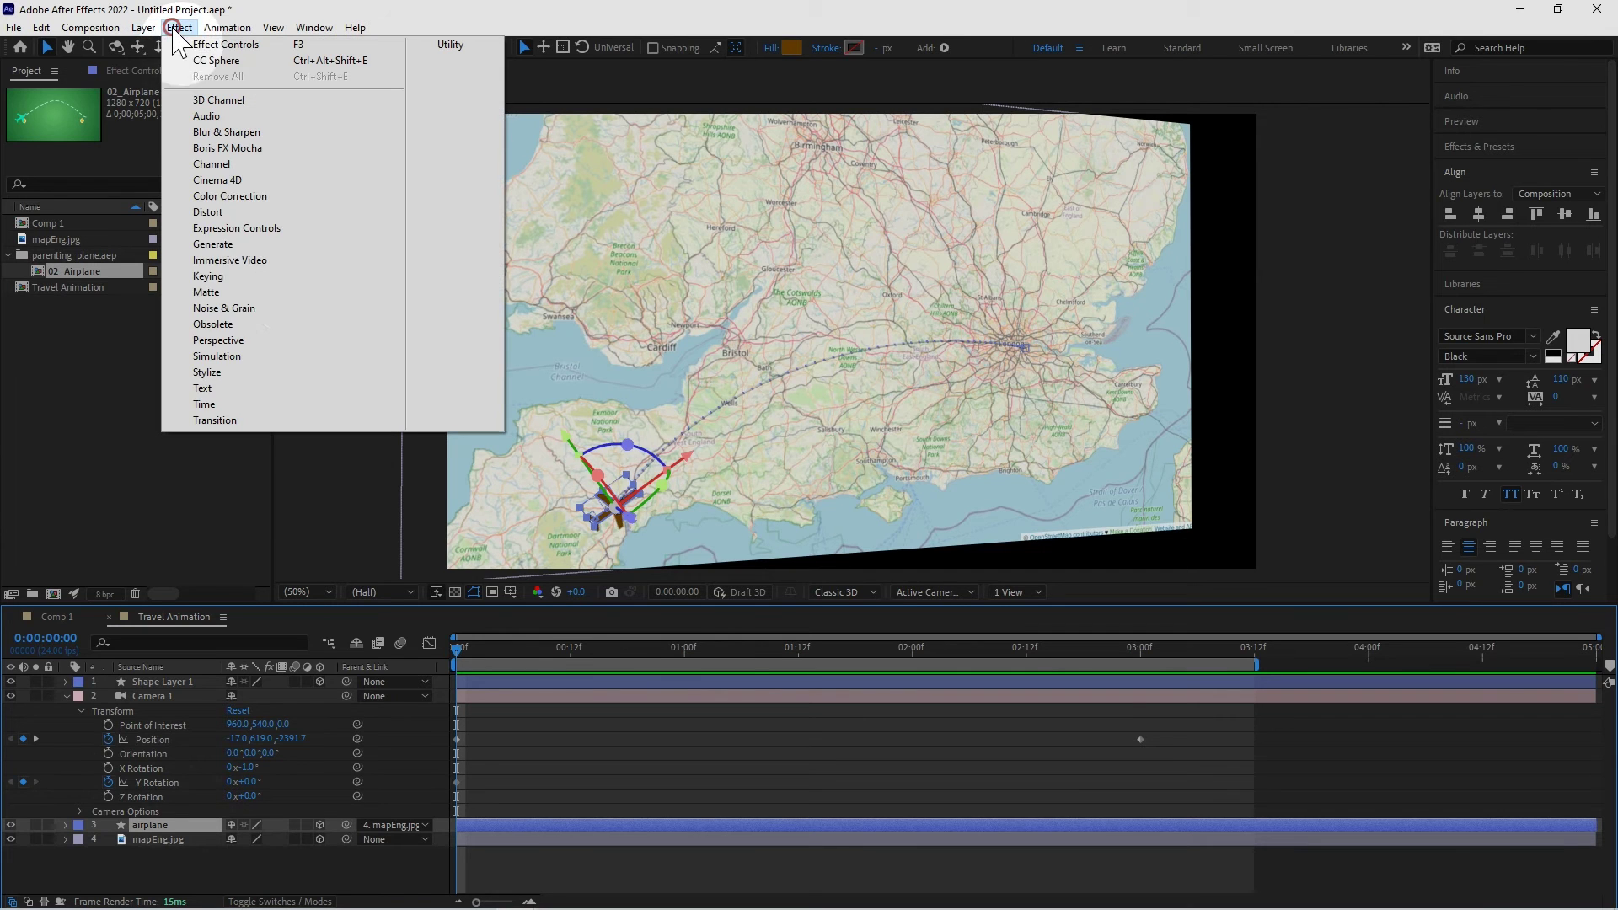
{"action": "mouse_move", "coordinate": [335, 347]}
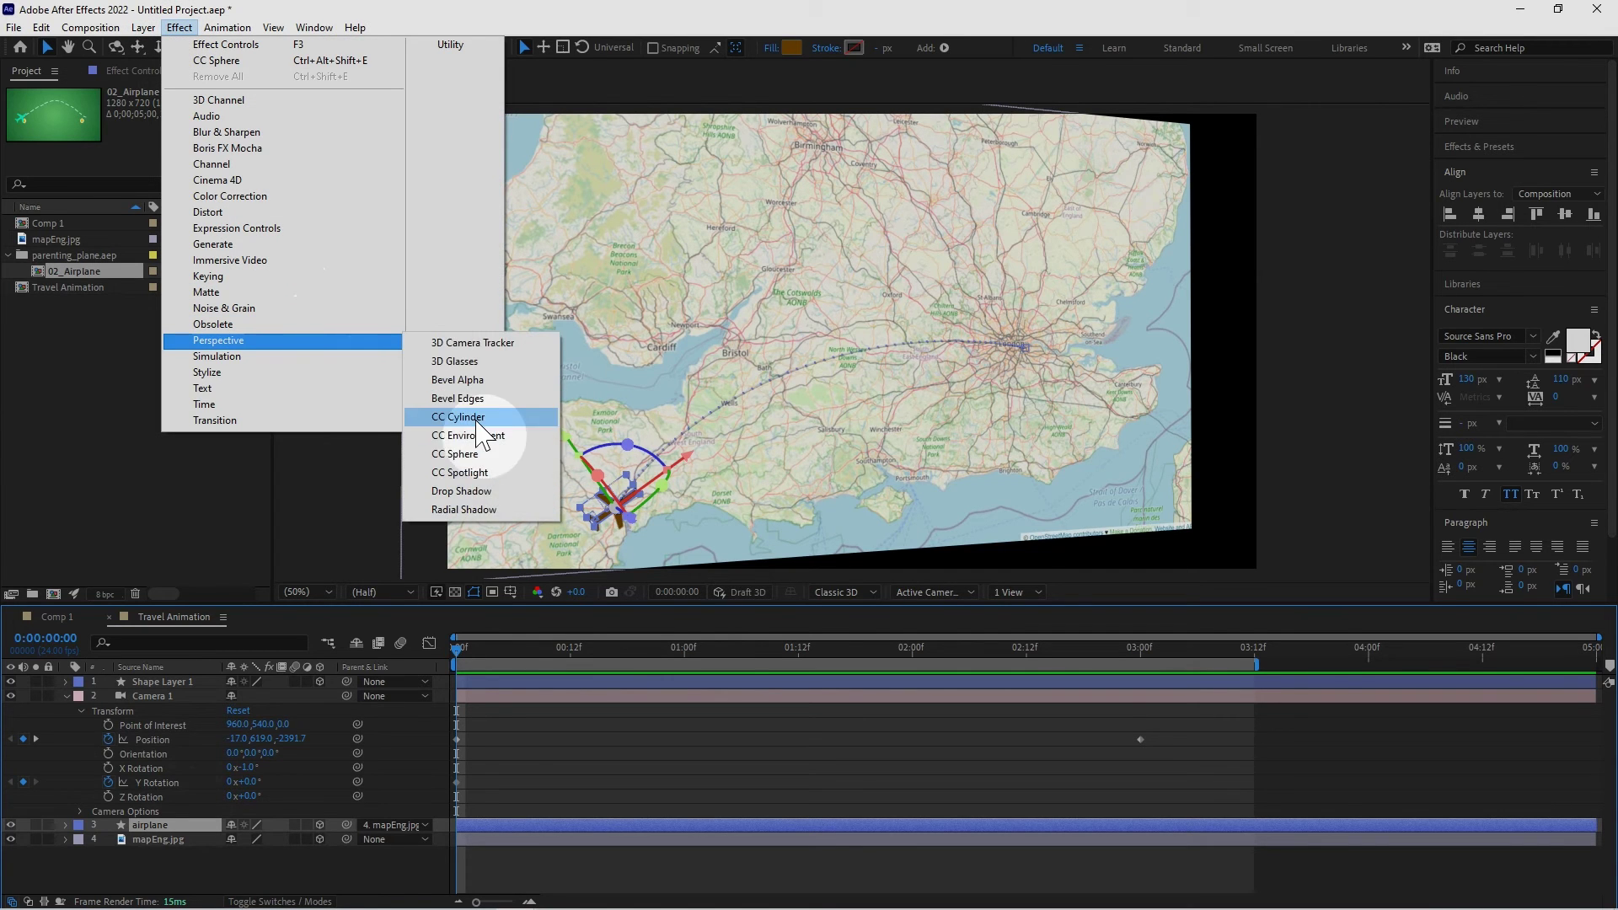
{"action": "left_click", "coordinate": [488, 490]}
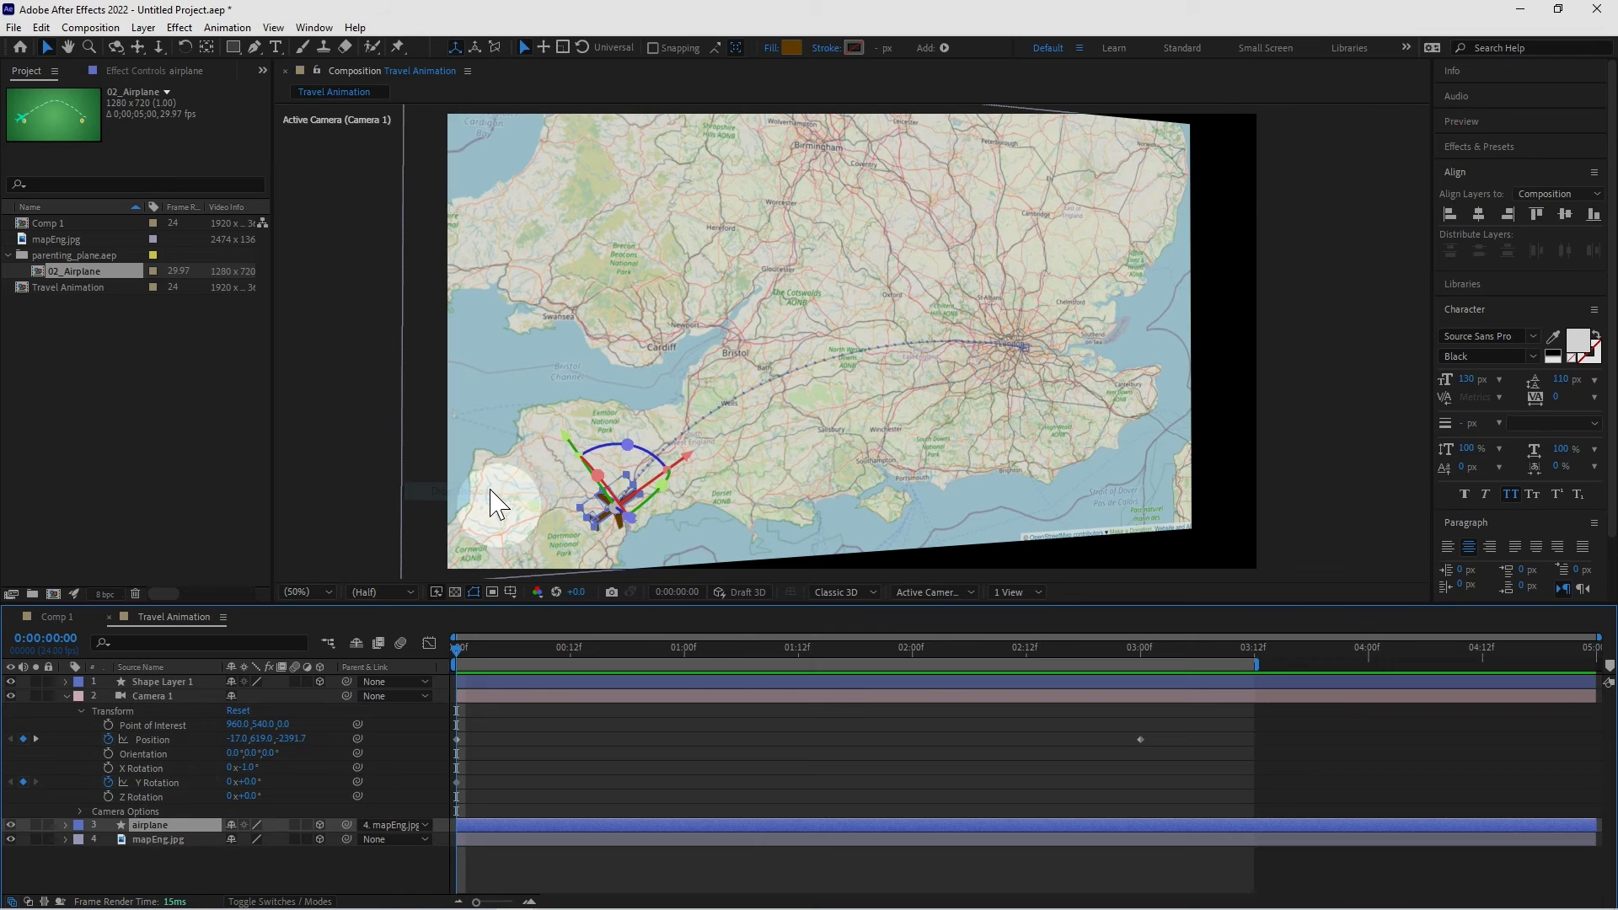
{"action": "left_click", "coordinate": [156, 71]}
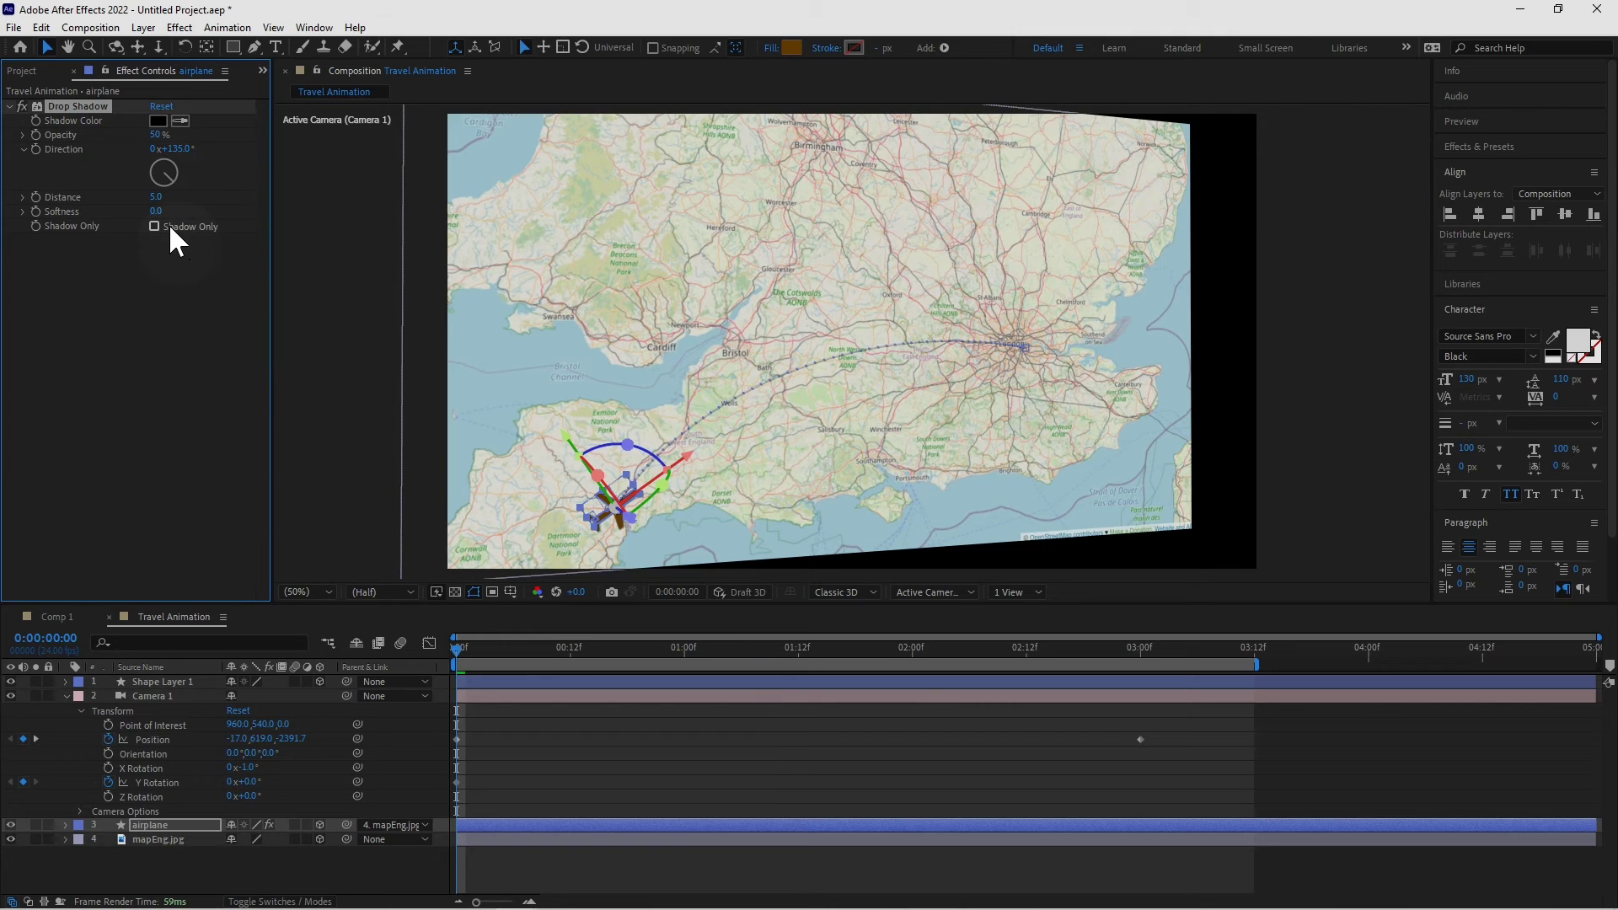
Step: Set the airplane's shadow direction to 251°, softness to 10 and distance to 6
{"action": "left_click_drag", "start_coordinate": [156, 197], "coordinate": [170, 199]}
{"action": "left_click", "coordinate": [151, 177]}
{"action": "left_click", "coordinate": [156, 210]}
{"action": "type", "text": "3"}
{"action": "key", "text": "BackSpace"}
{"action": "type", "text": "5"}
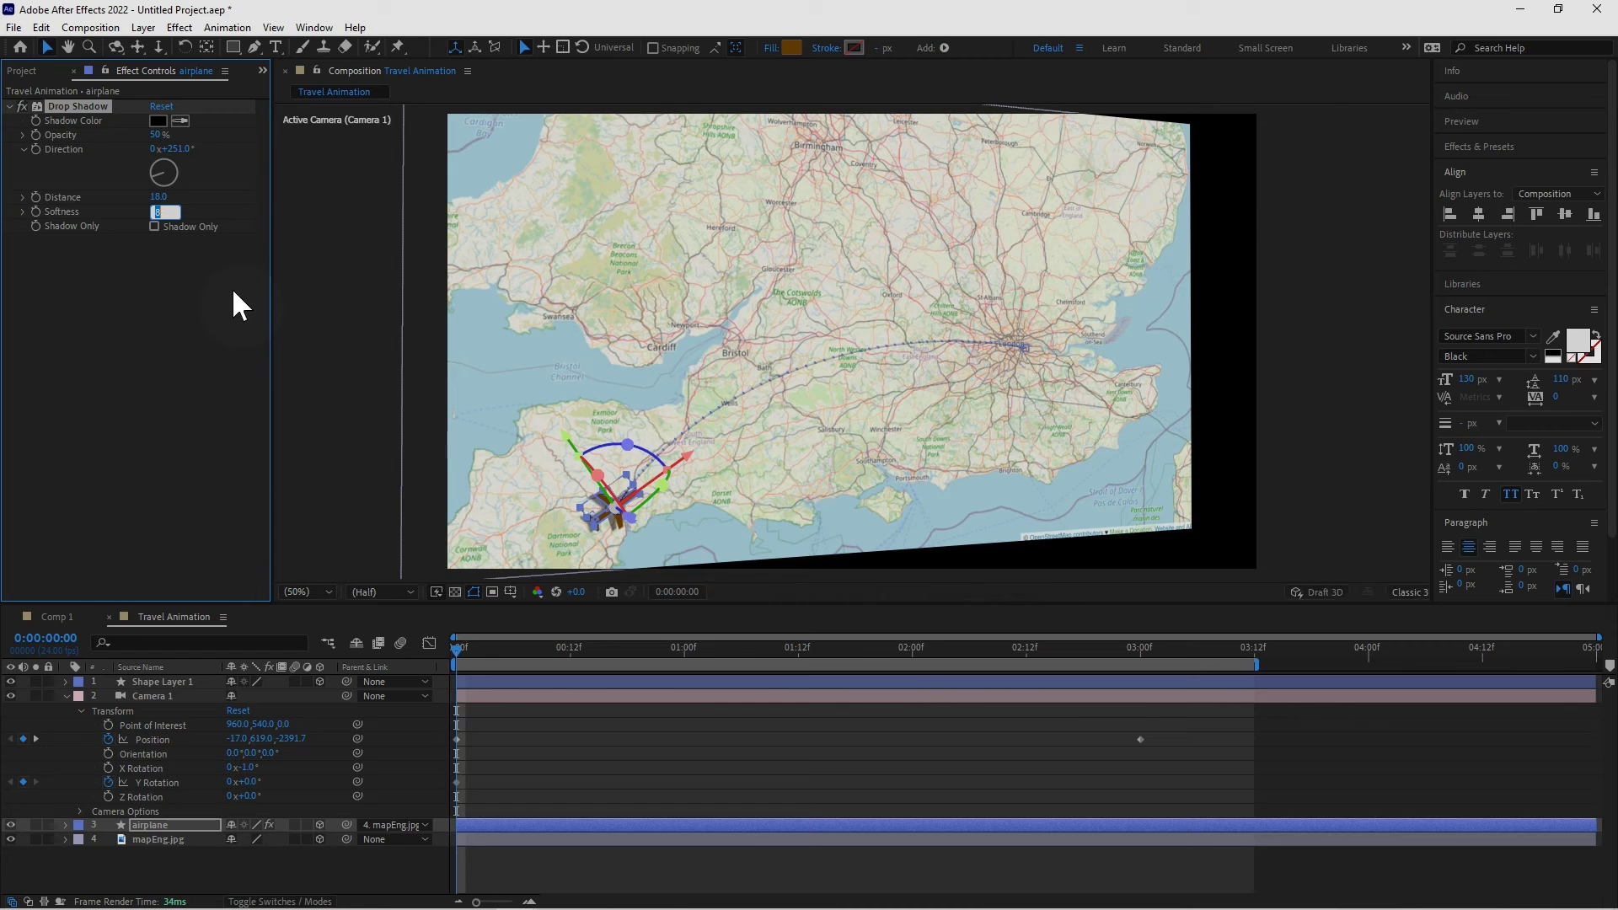
{"action": "key", "text": "Up"}
{"action": "key", "text": "shift+Tab"}
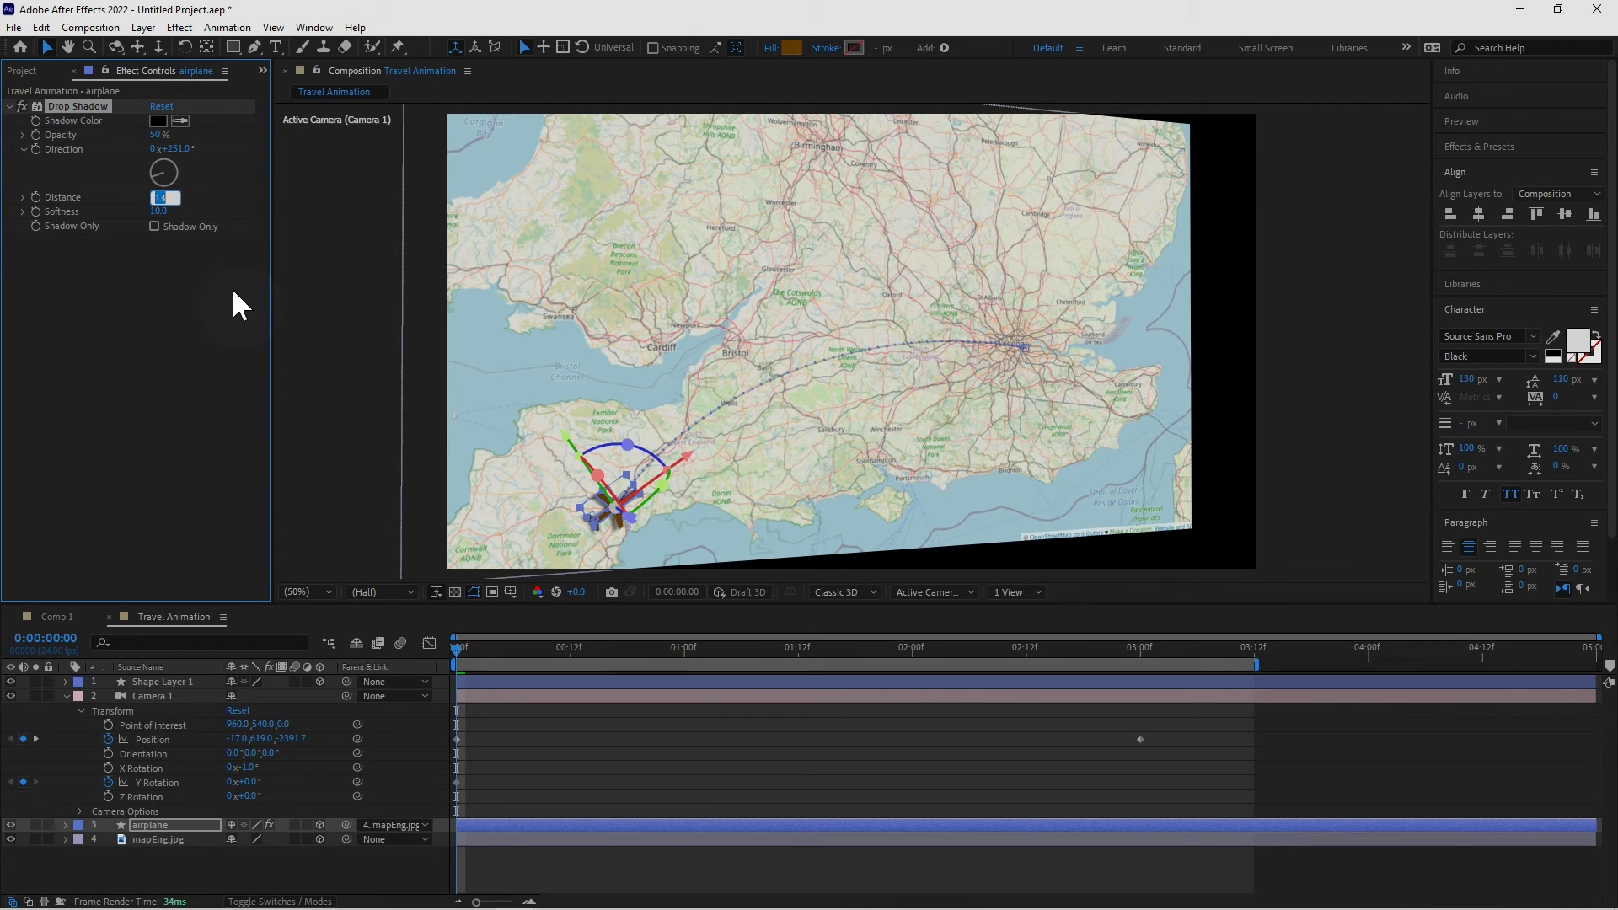
{"action": "type", "text": "7"}
{"action": "key", "text": "Return"}
Step: Keyframe shadow distance and softness at frame 0, set opacity to 60%, and preview
{"action": "key", "text": "space"}
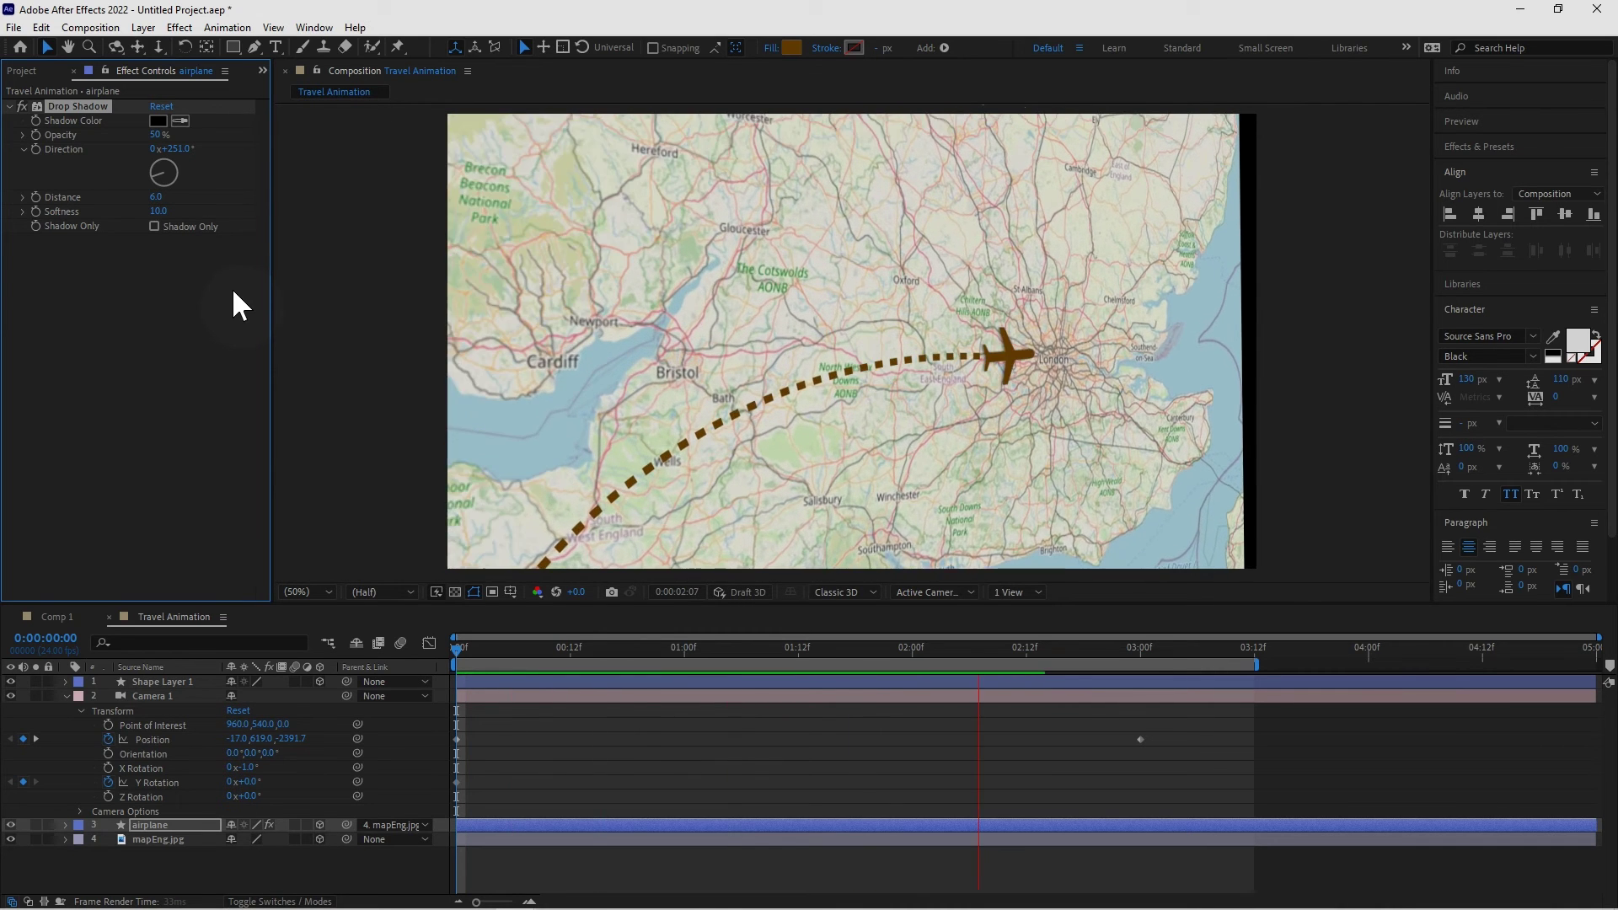
{"action": "key", "text": "space"}
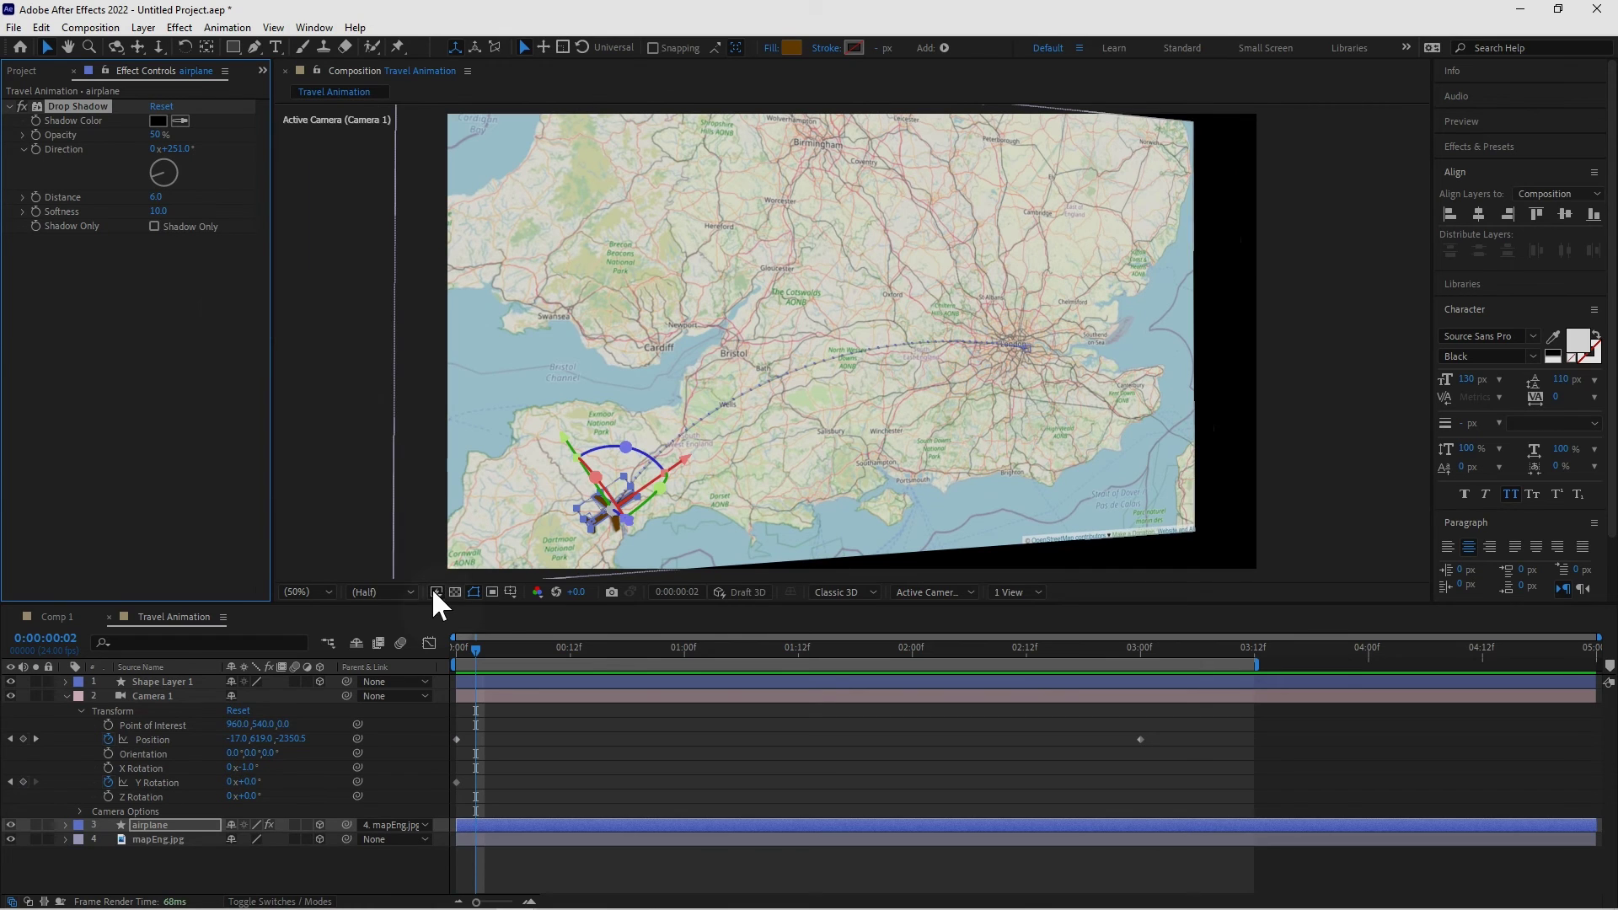
{"action": "left_click_drag", "start_coordinate": [474, 640], "coordinate": [436, 647]}
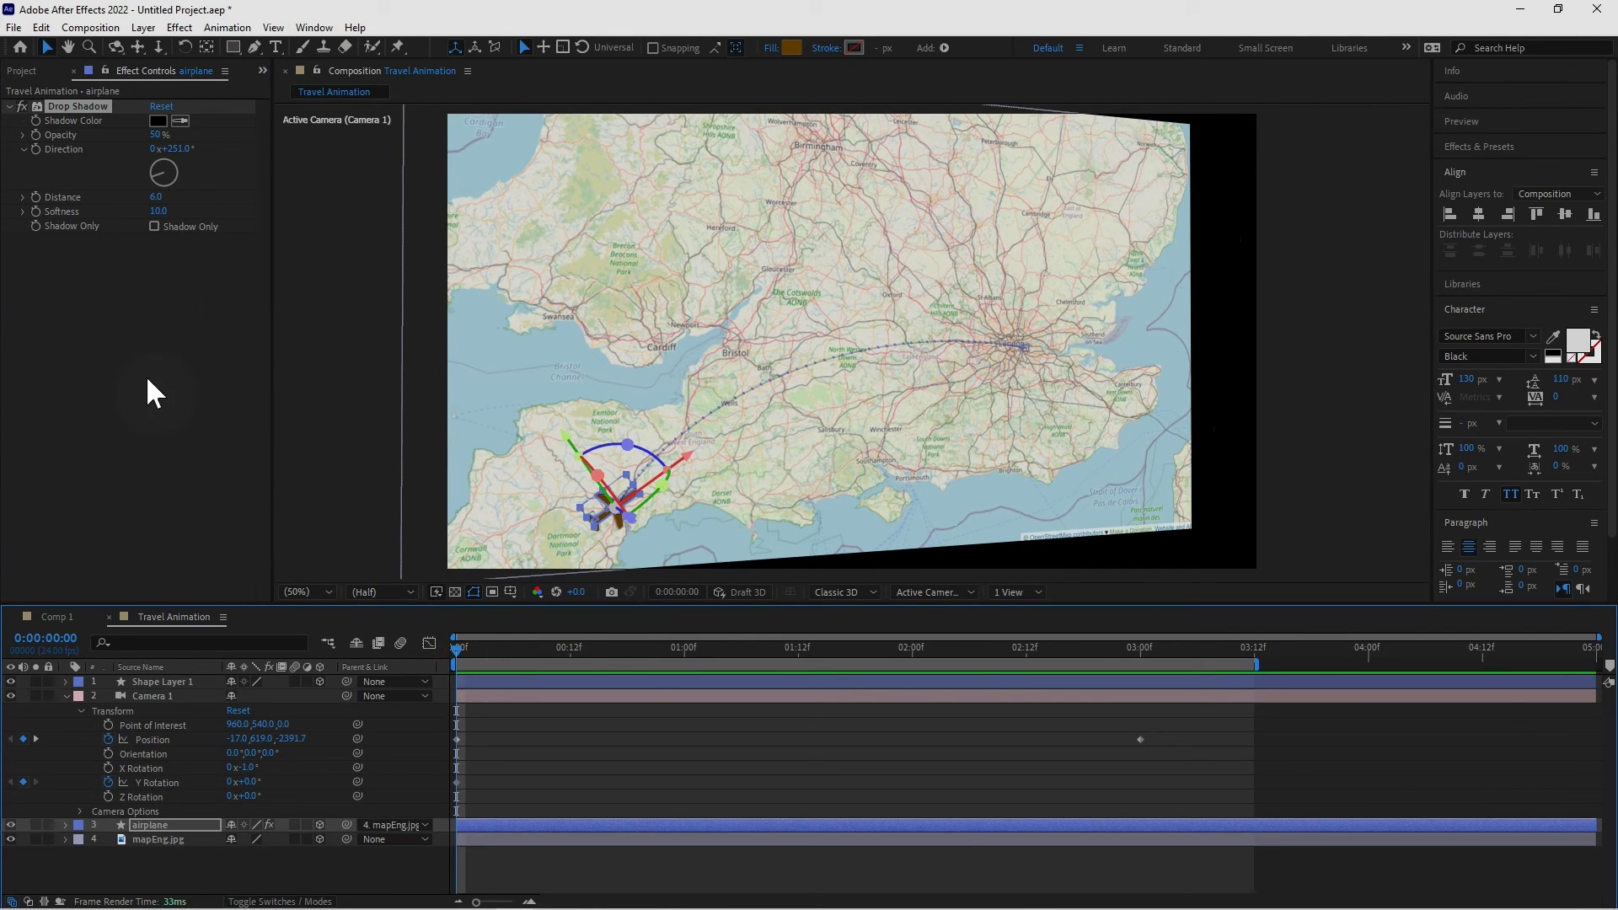
{"action": "left_click", "coordinate": [37, 195]}
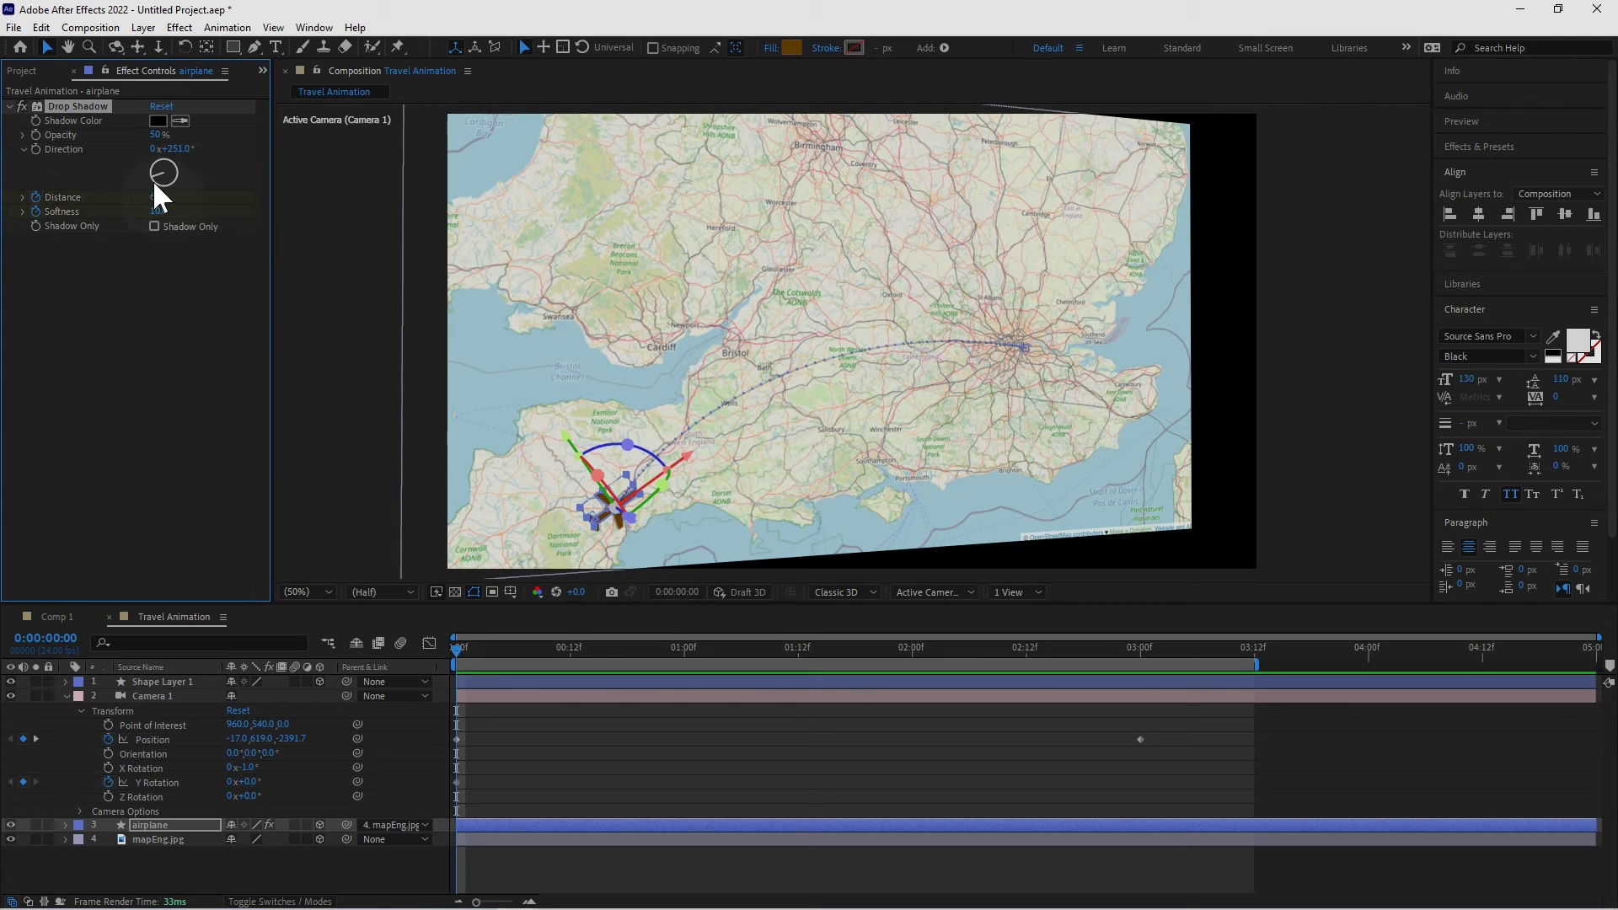
{"action": "left_click", "coordinate": [154, 135]}
{"action": "key", "text": "Return"}
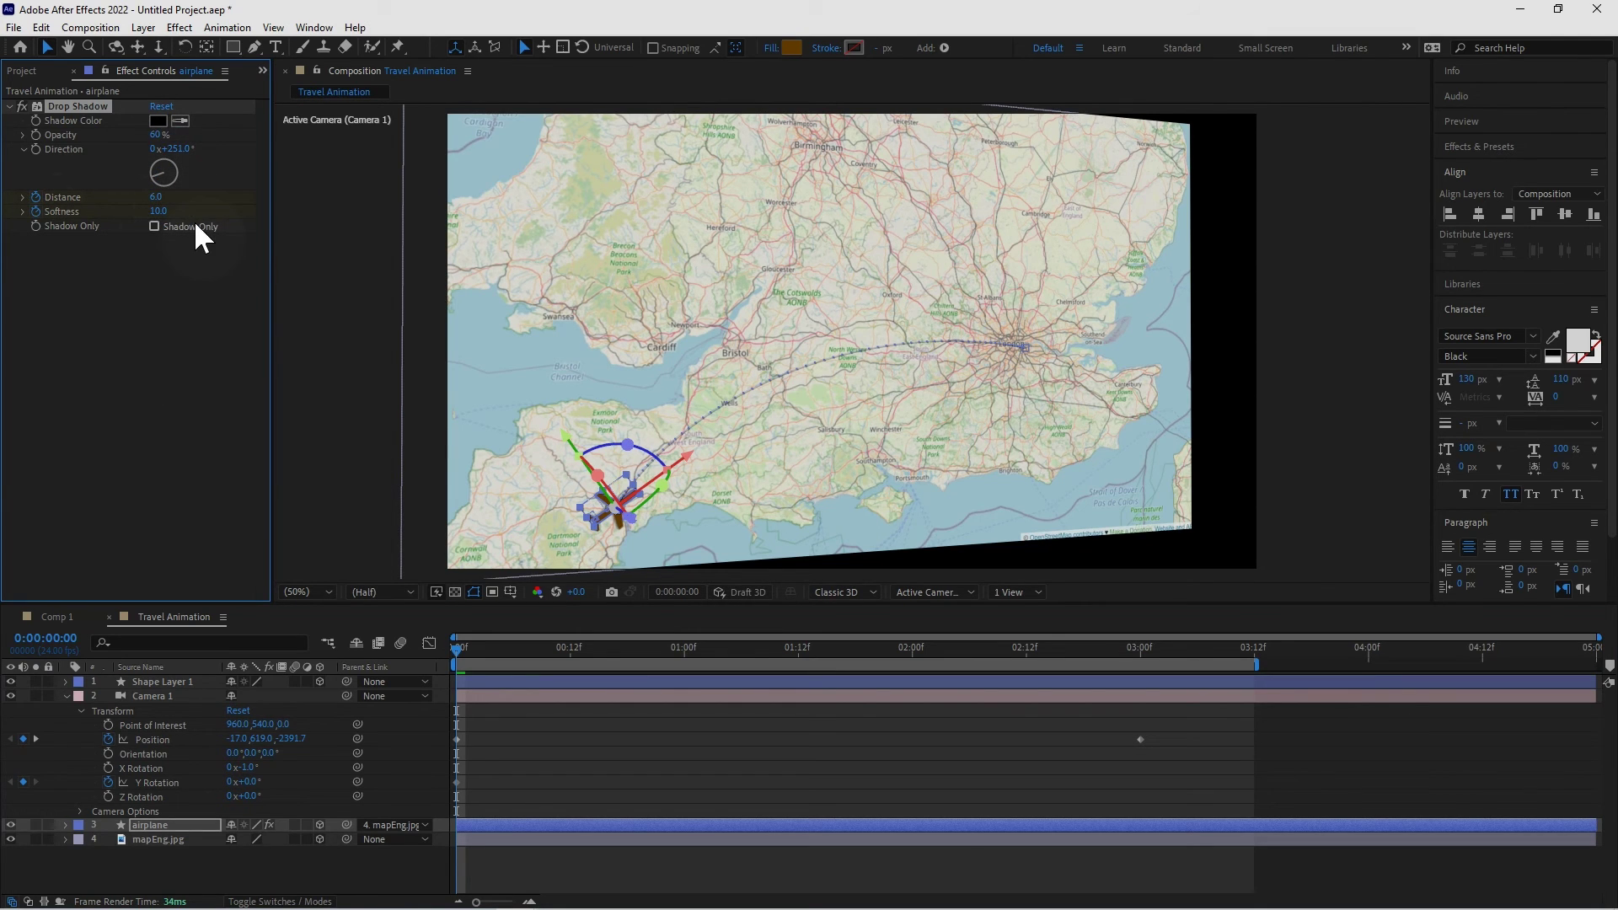
{"action": "left_click", "coordinate": [458, 648]}
{"action": "key", "text": "space"}
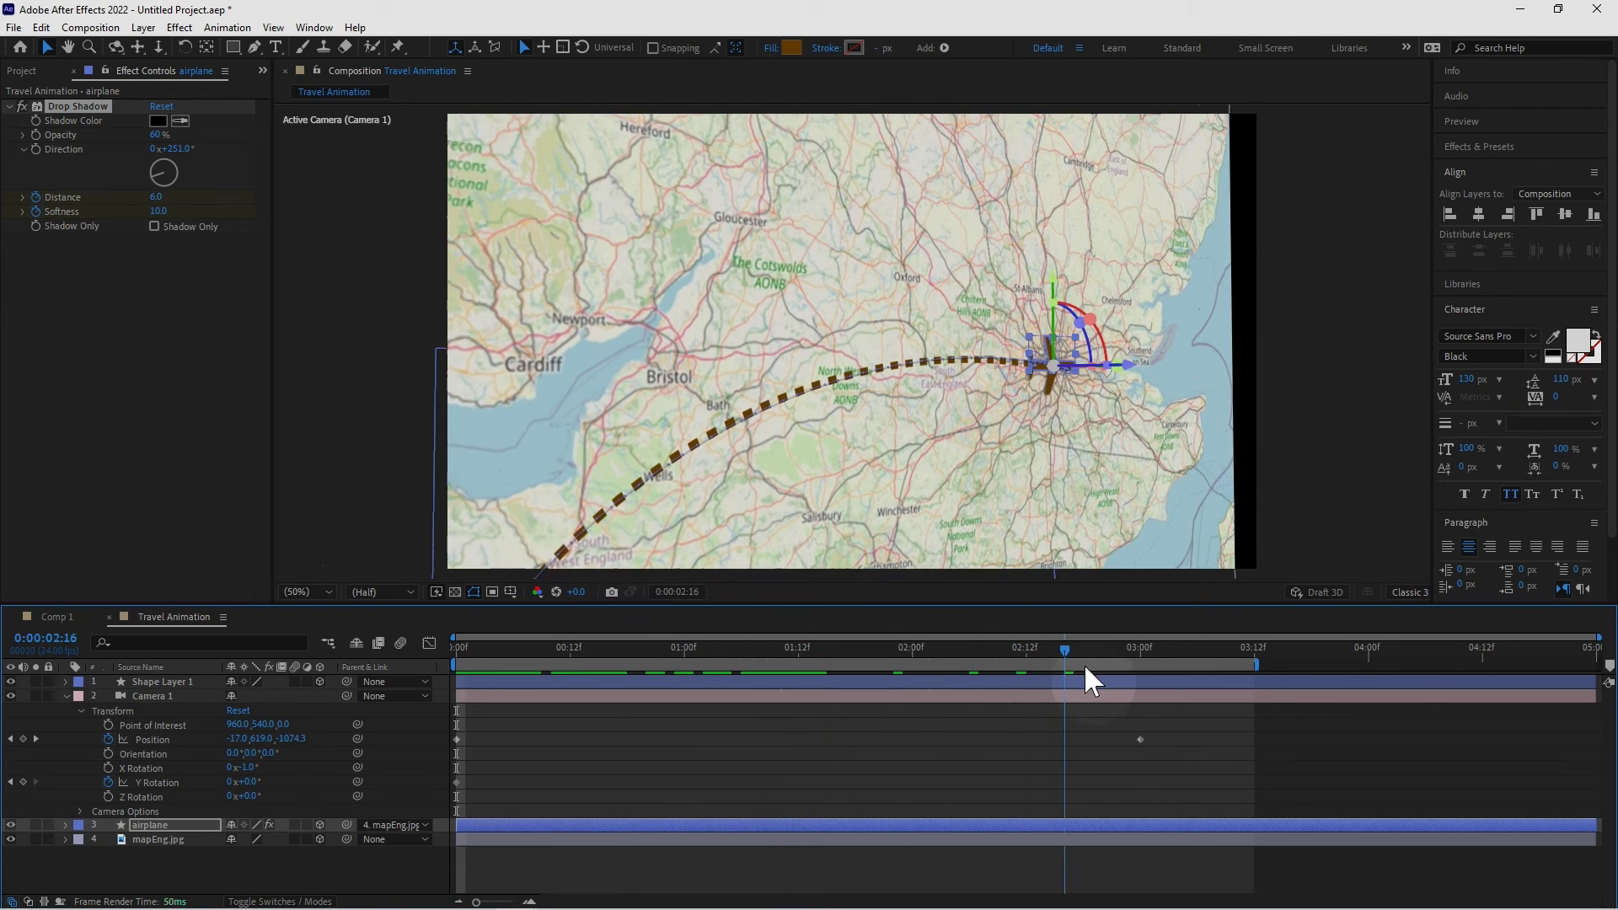
Step: Add shadow Distance and Softness keyframes at 3 seconds on the airplane layer
{"action": "left_click", "coordinate": [1141, 670]}
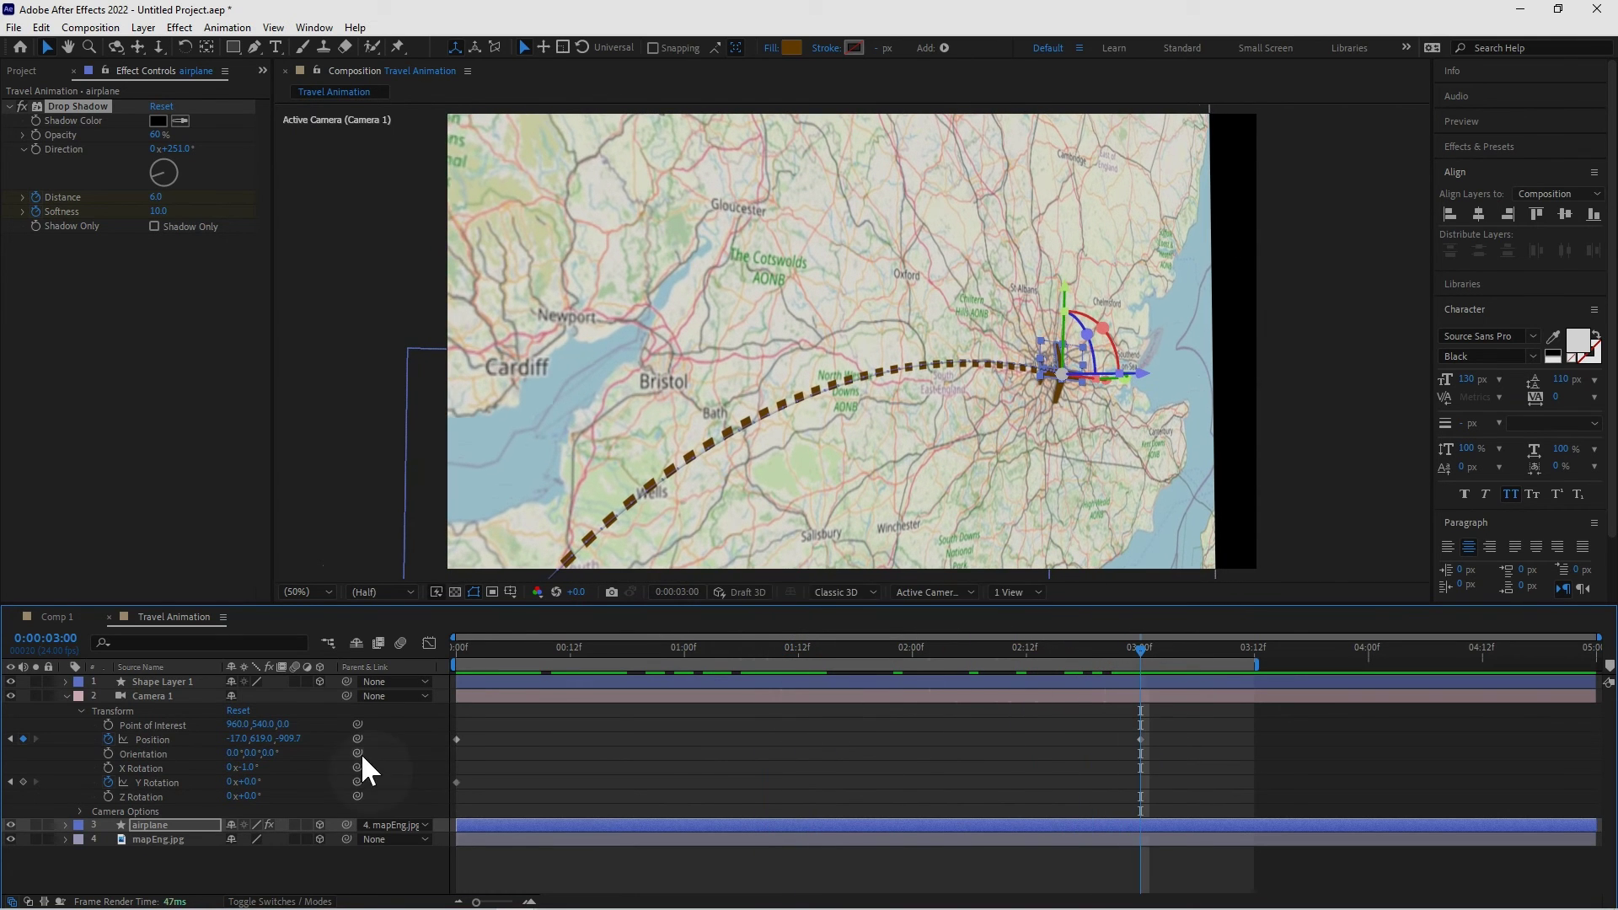
{"action": "left_click", "coordinate": [169, 822]}
{"action": "key", "text": "u"}
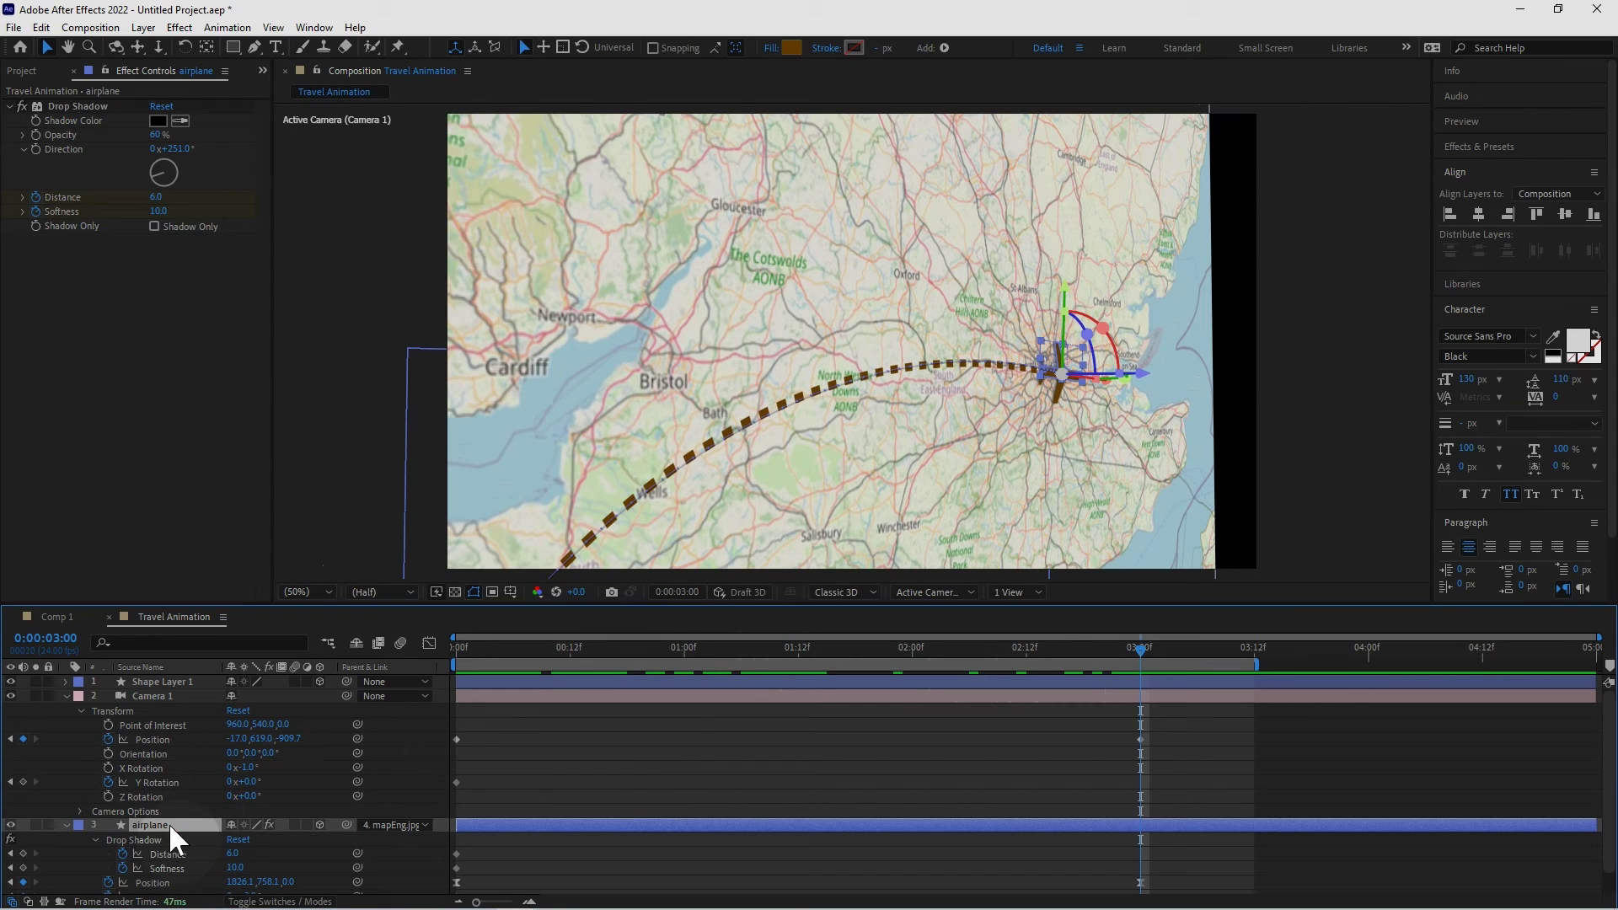
{"action": "scroll", "coordinate": [236, 813], "scroll_direction": "down", "scroll_amount": 1}
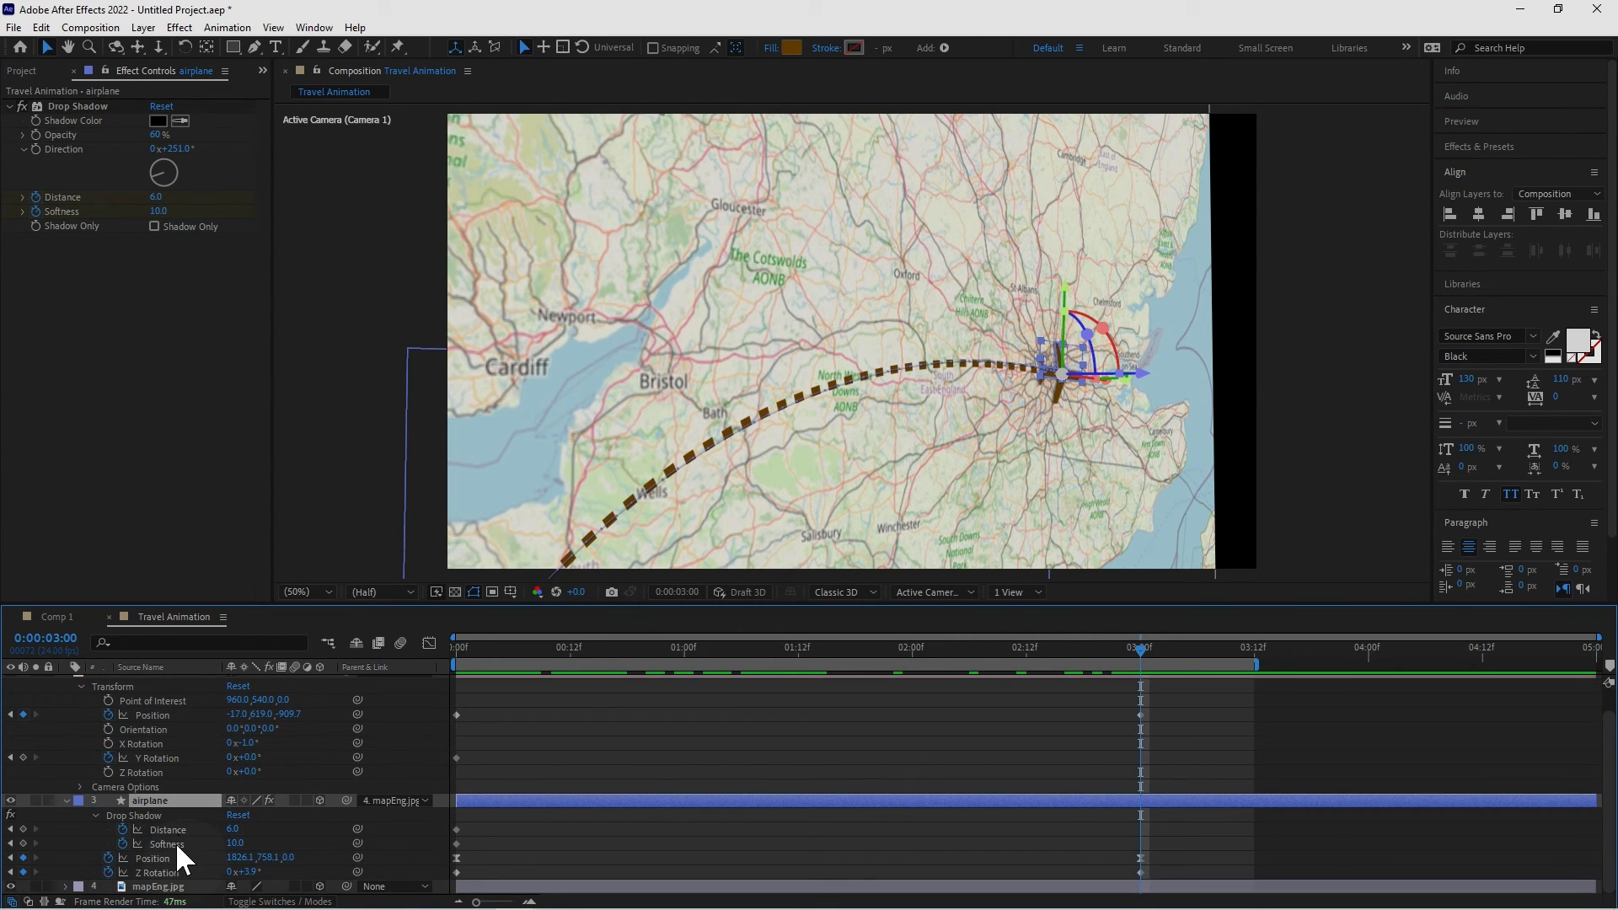
{"action": "left_click", "coordinate": [26, 827]}
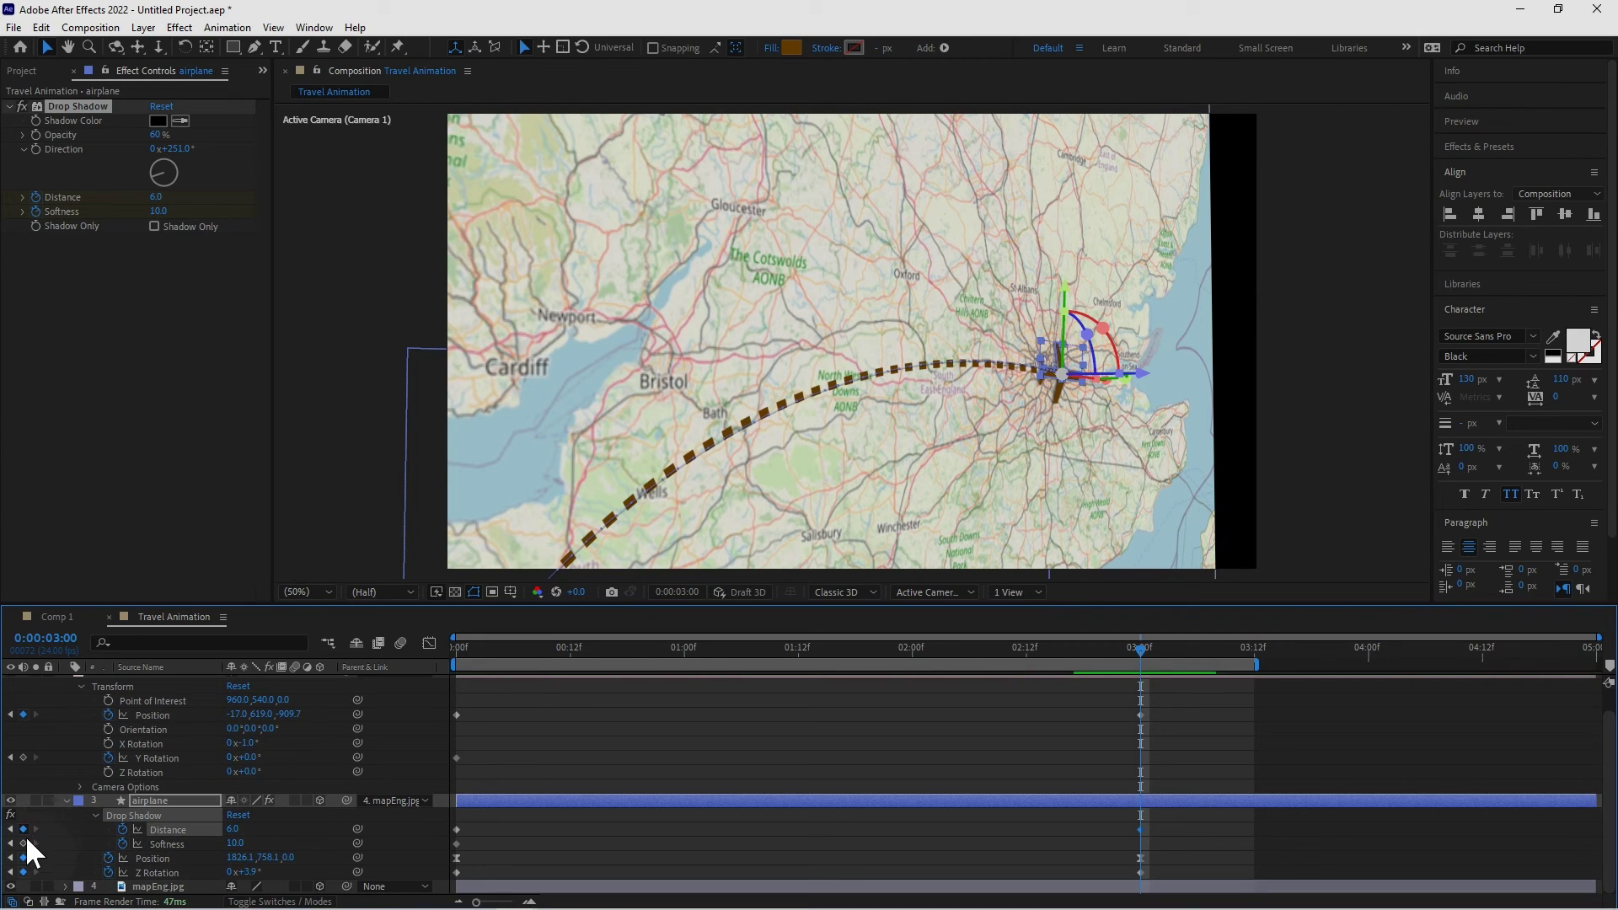
{"action": "left_click", "coordinate": [23, 843]}
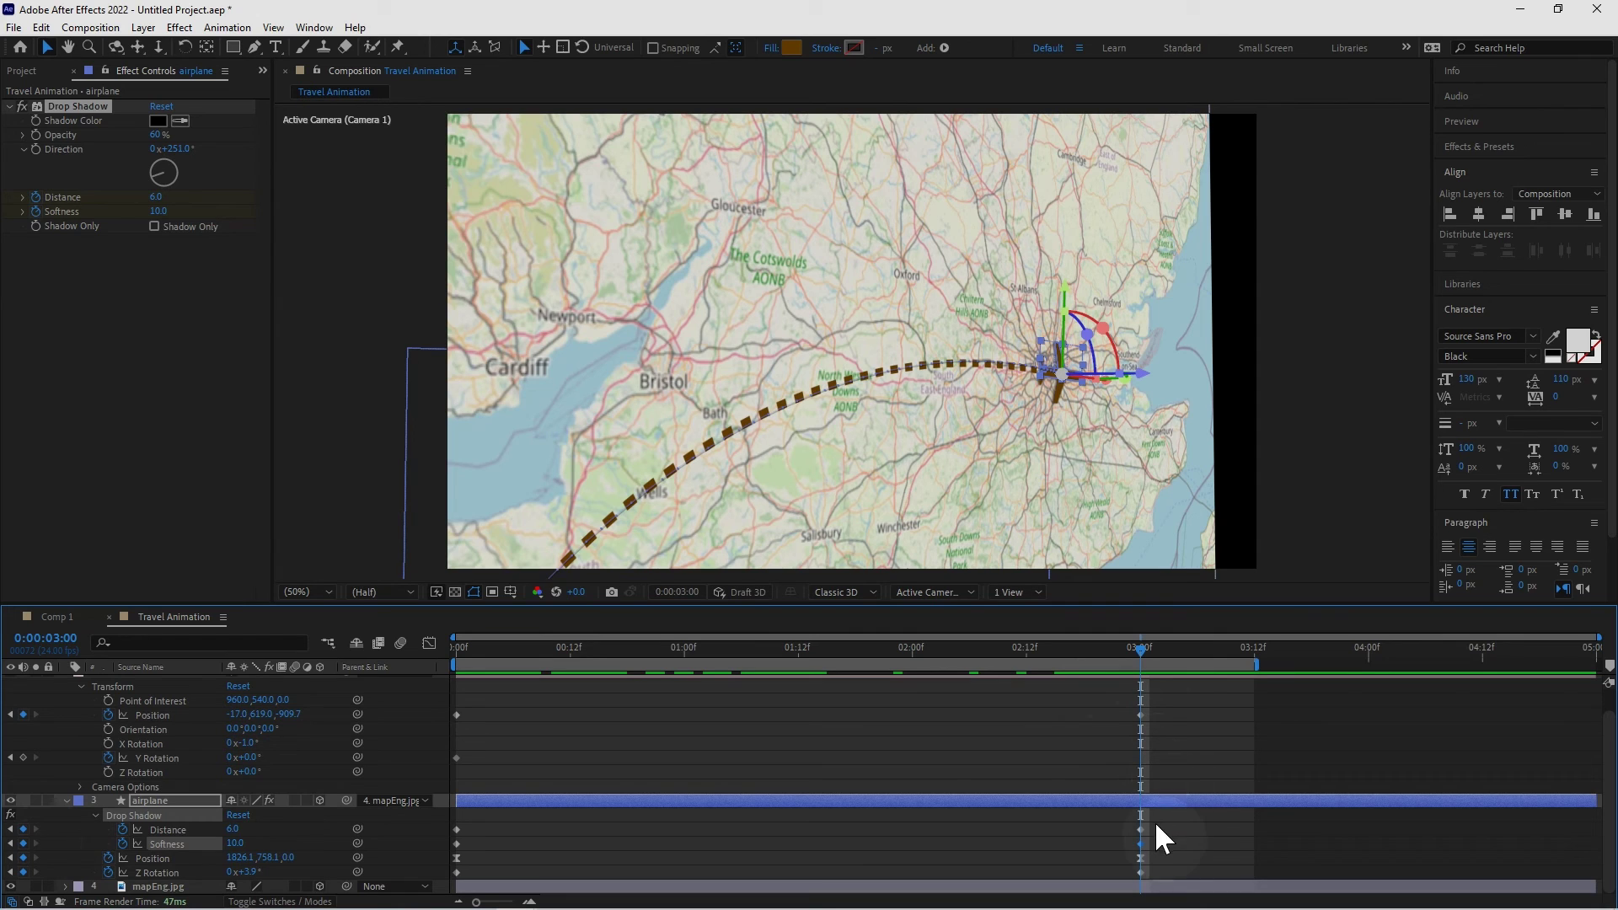
{"action": "left_click_drag", "start_coordinate": [1155, 824], "coordinate": [1034, 836]}
Step: At 0:00:01:12, set shadow Distance to 20 and Softness to 28
{"action": "left_click_drag", "start_coordinate": [998, 652], "coordinate": [796, 664]}
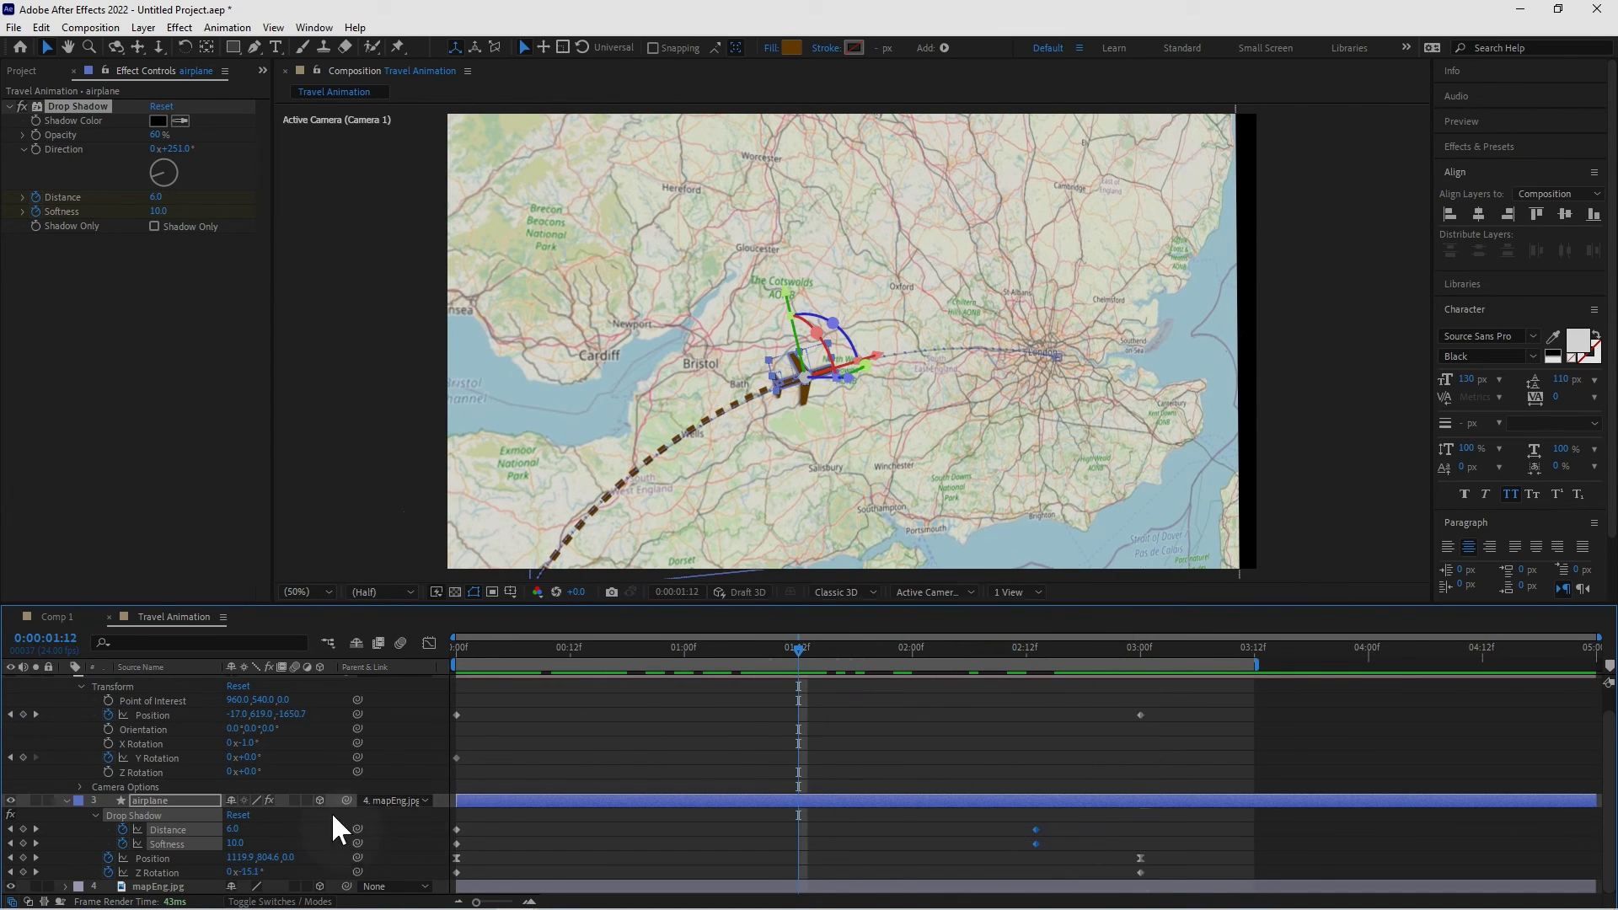
{"action": "left_click", "coordinate": [236, 829]}
{"action": "type", "text": "14"}
{"action": "key", "text": "Return"}
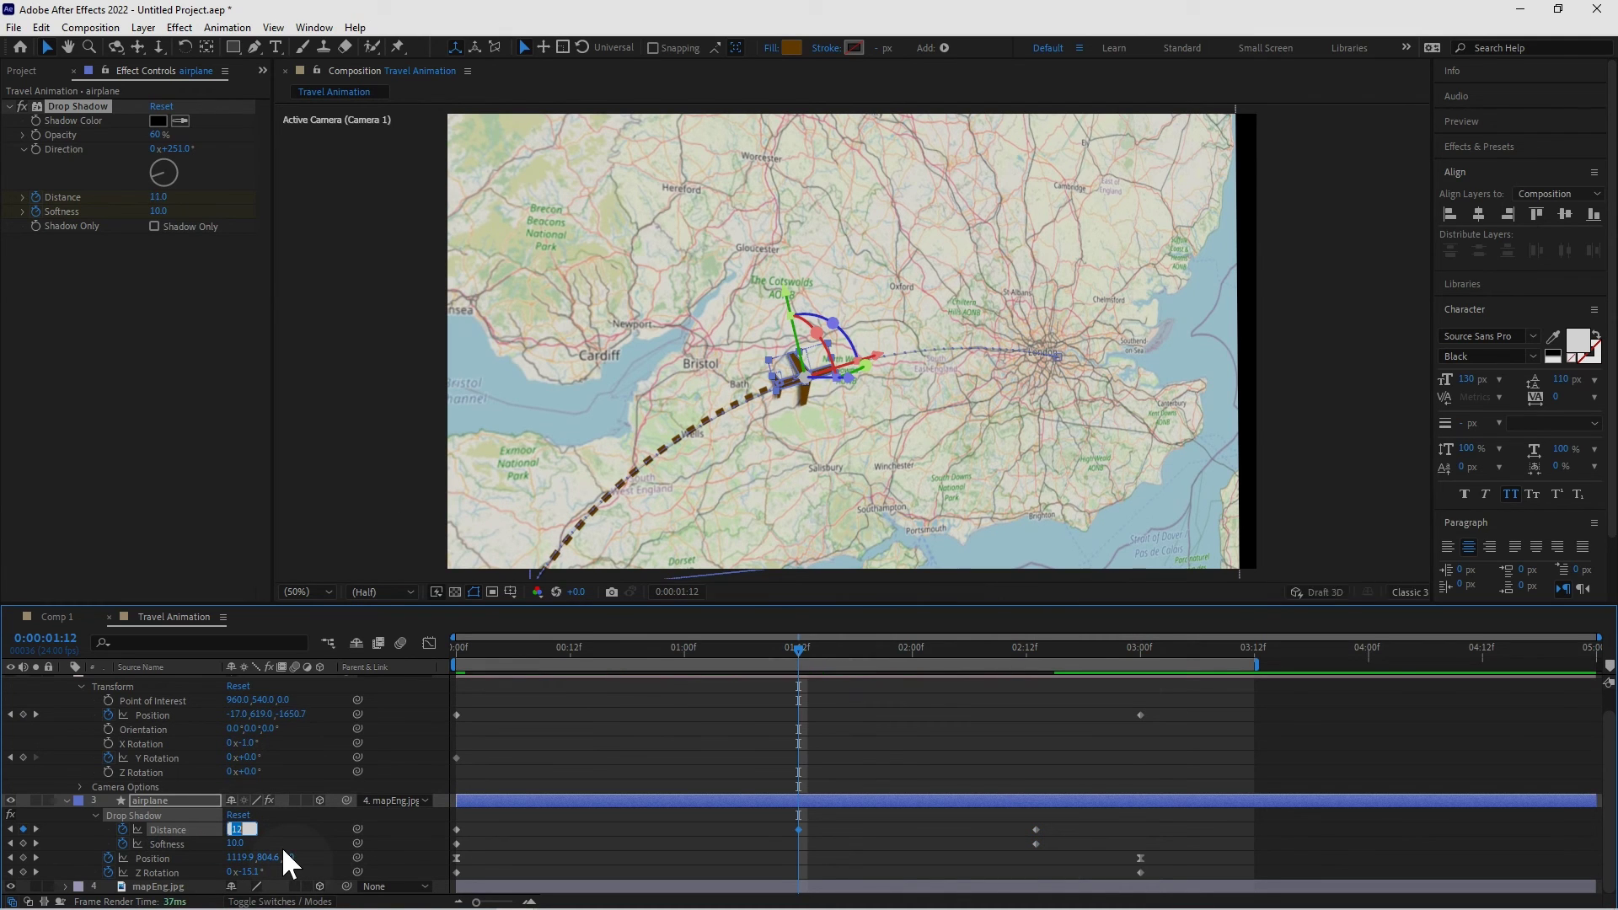
{"action": "type", "text": "20"}
{"action": "key", "text": "Return"}
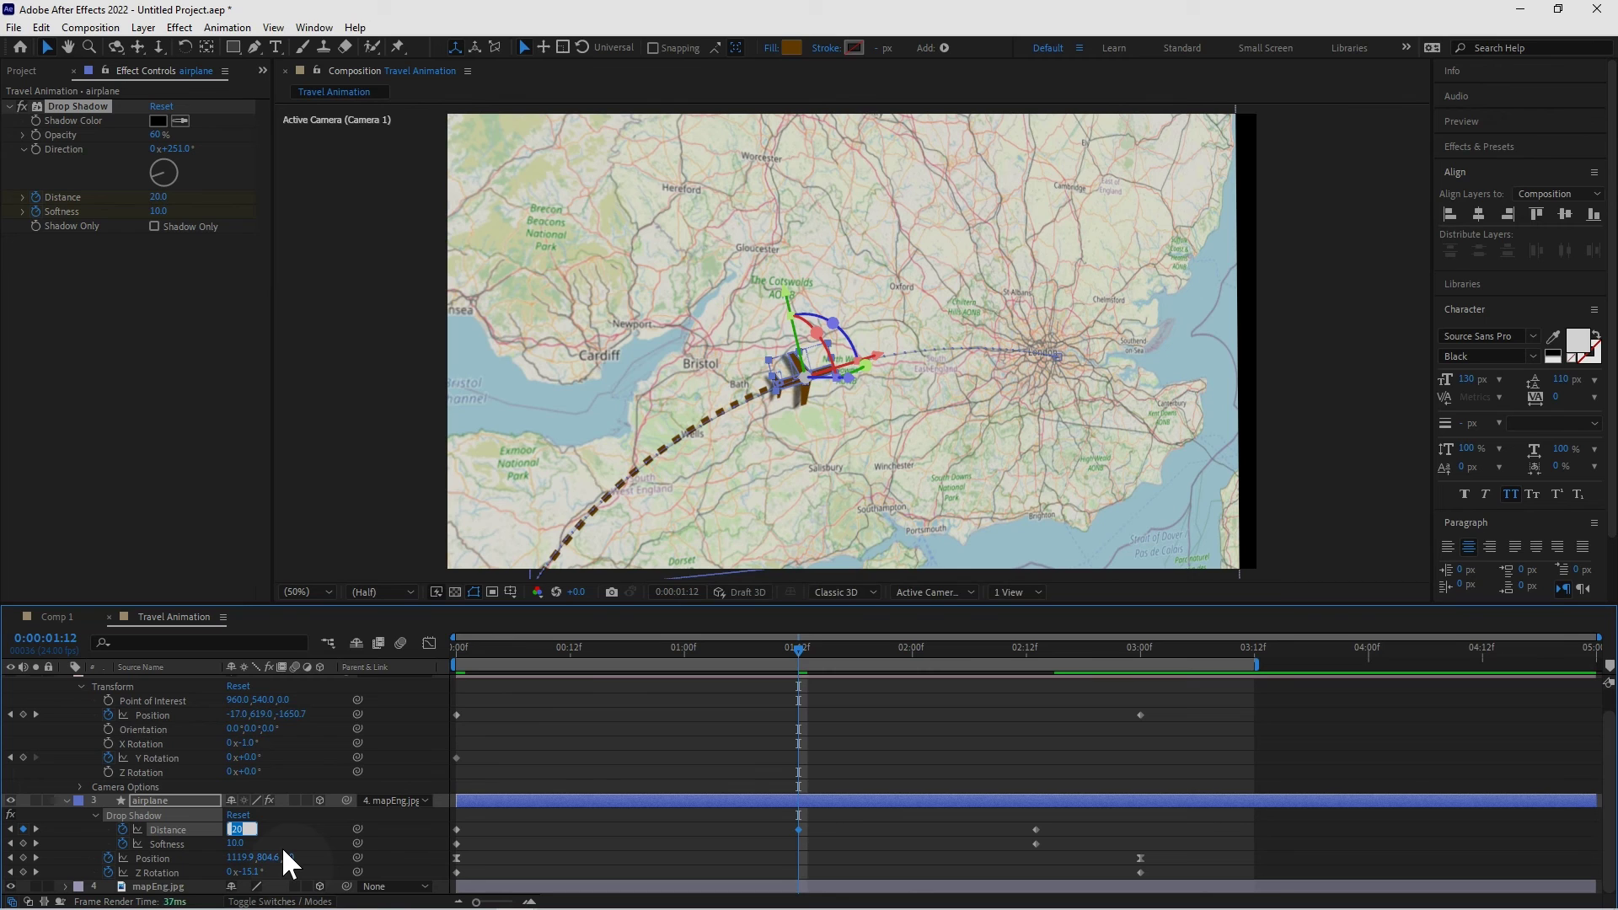
{"action": "key", "text": "Tab"}
{"action": "key", "text": "Up"}
{"action": "key", "text": "Up"}
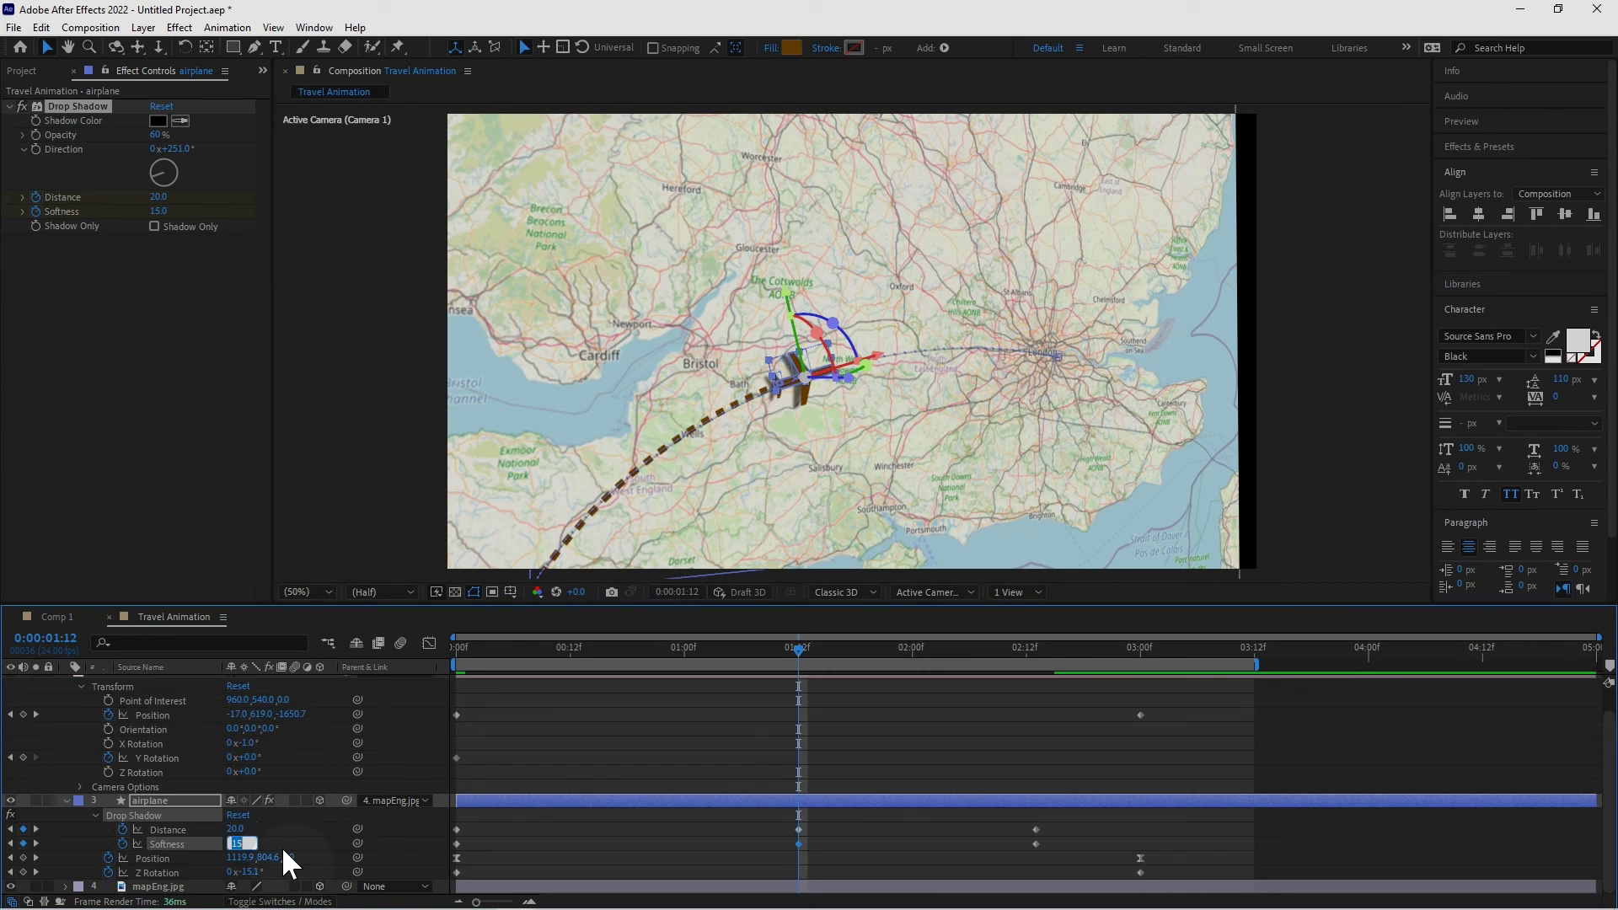
{"action": "key", "text": "shift+Up"}
Step: Drag the first Distance and Softness keyframes later in time and preview
{"action": "left_click", "coordinate": [480, 817]}
{"action": "left_click_drag", "start_coordinate": [479, 817], "coordinate": [563, 844]}
{"action": "key", "text": "space"}
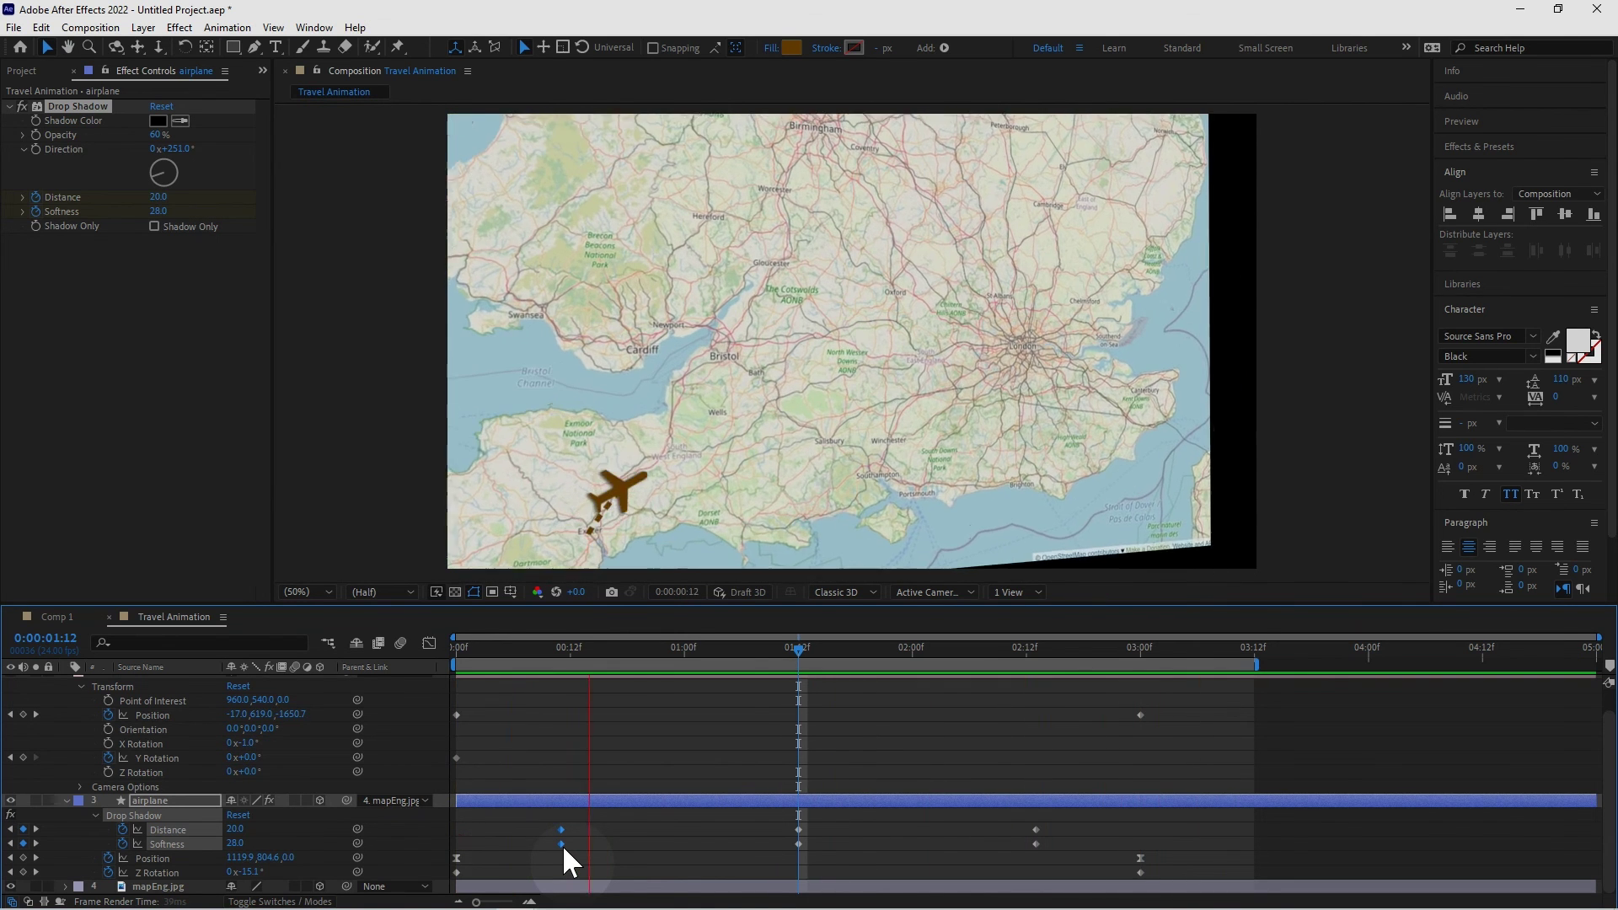
{"action": "key", "text": "space"}
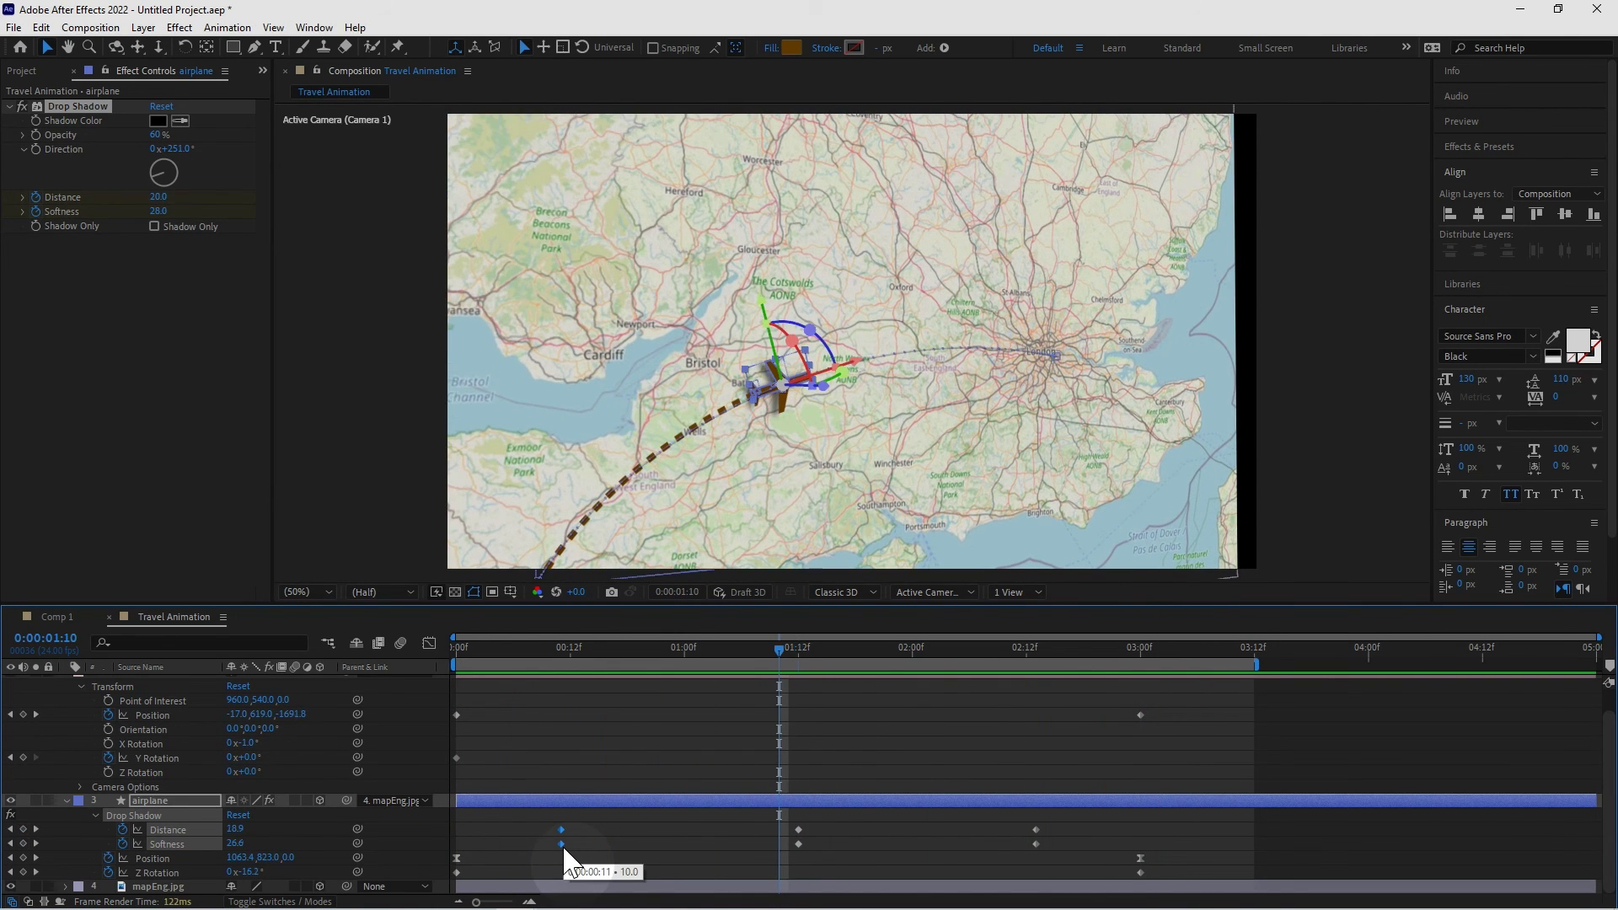
Step: At 1:12, raise shadow Distance to 30 and Softness to 39, then preview
{"action": "left_click", "coordinate": [237, 833]}
{"action": "type", "text": "30"}
{"action": "key", "text": "Return"}
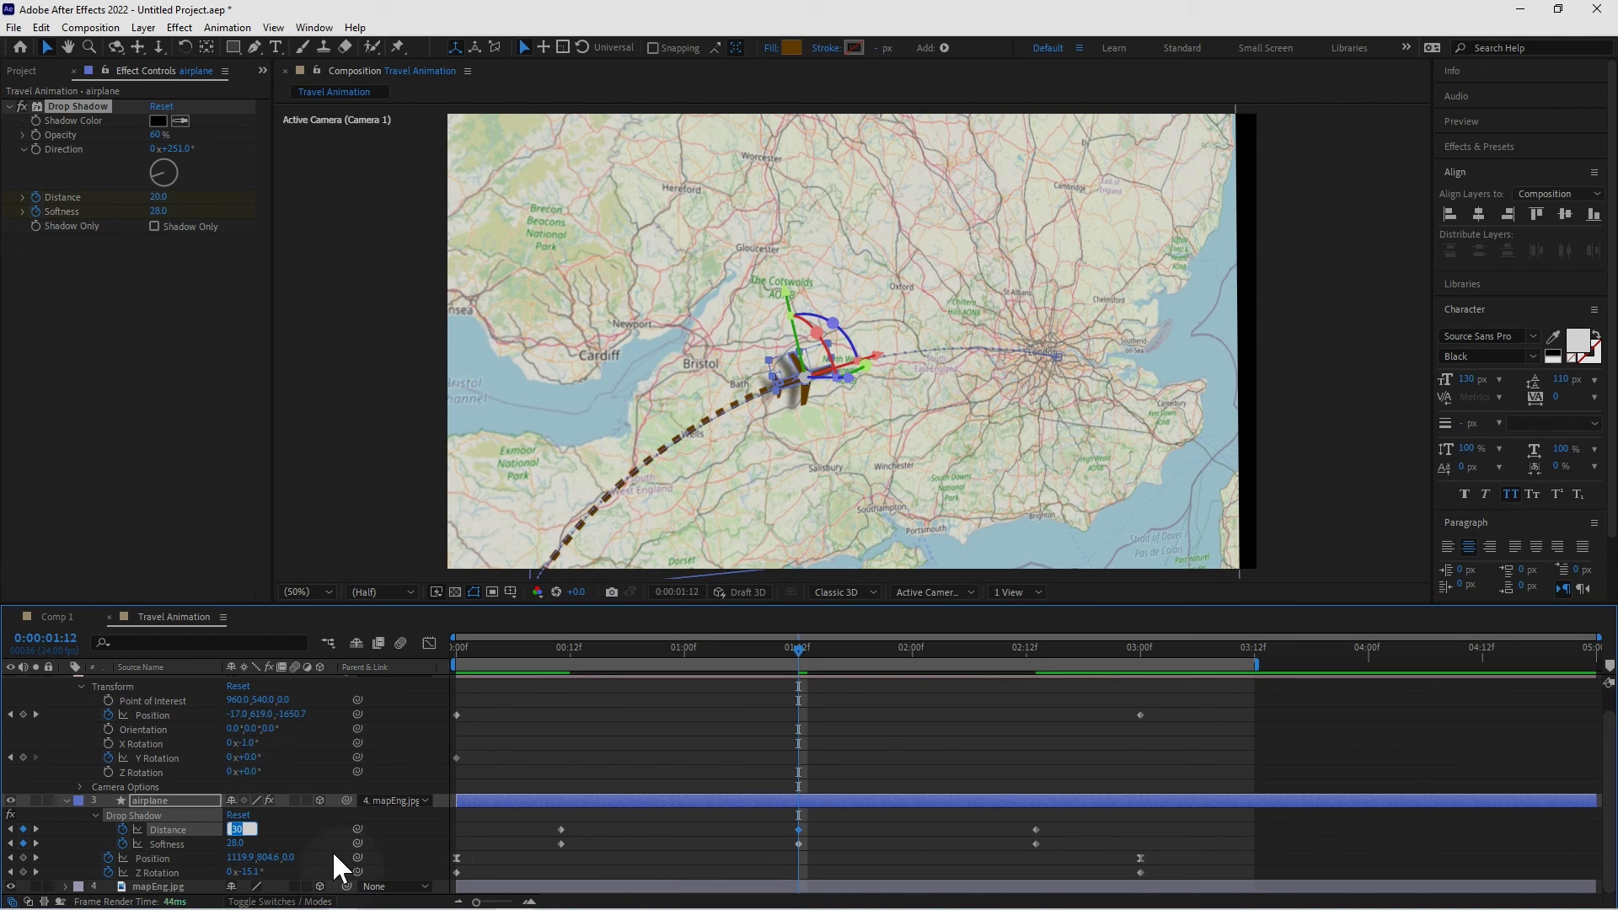
{"action": "key", "text": "Tab"}
{"action": "type", "text": "31"}
{"action": "key", "text": "Return"}
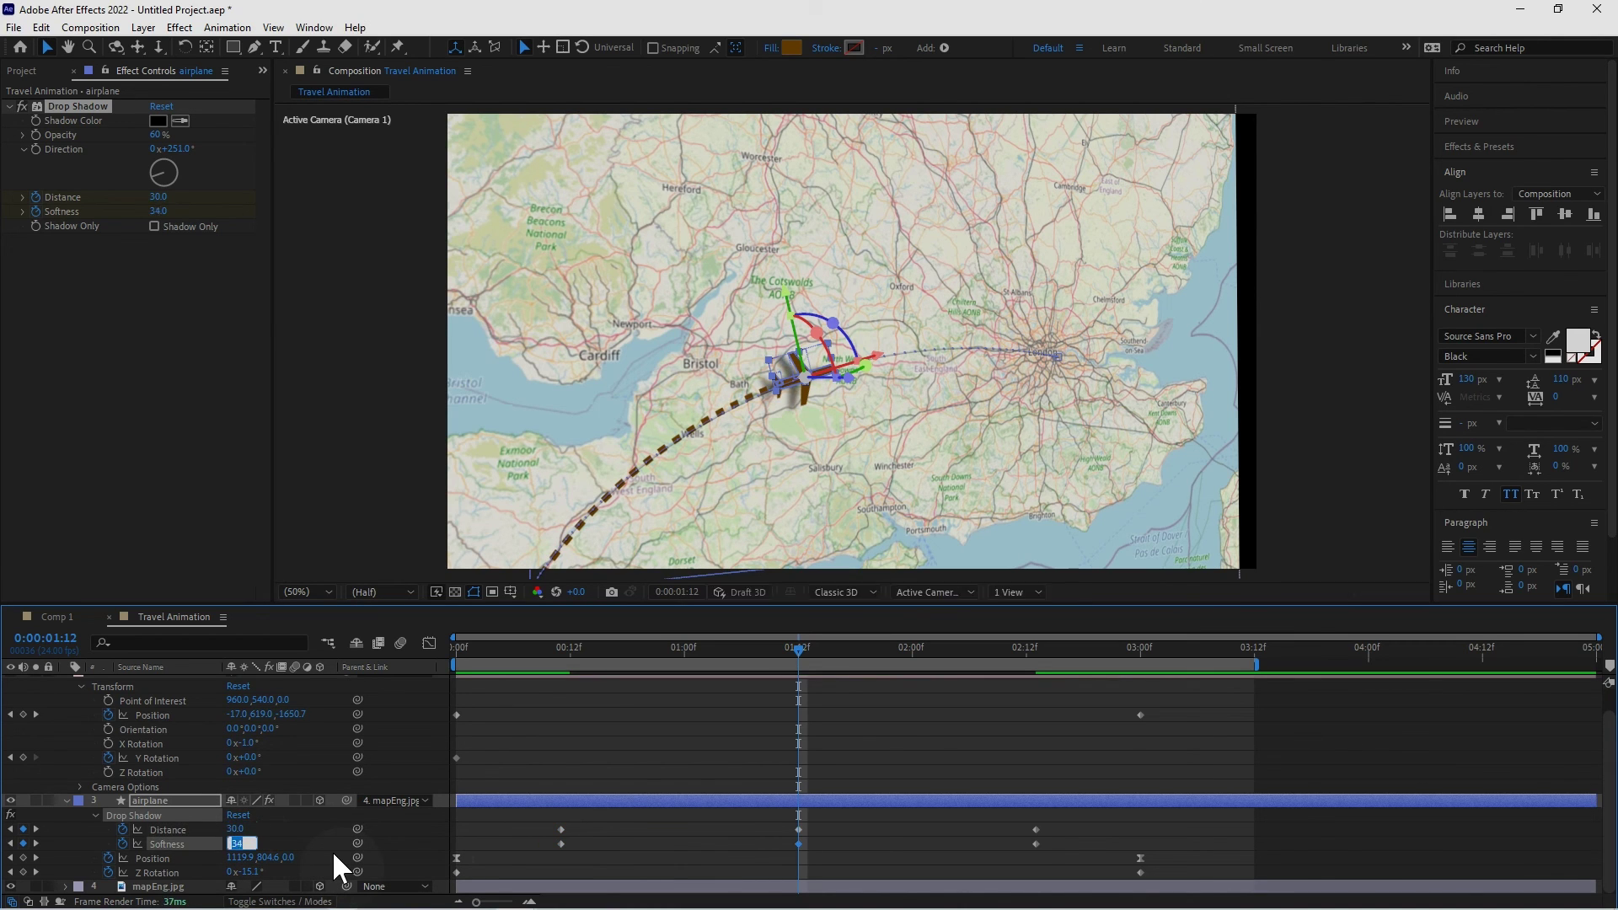
{"action": "type", "text": "39"}
{"action": "key", "text": "Return"}
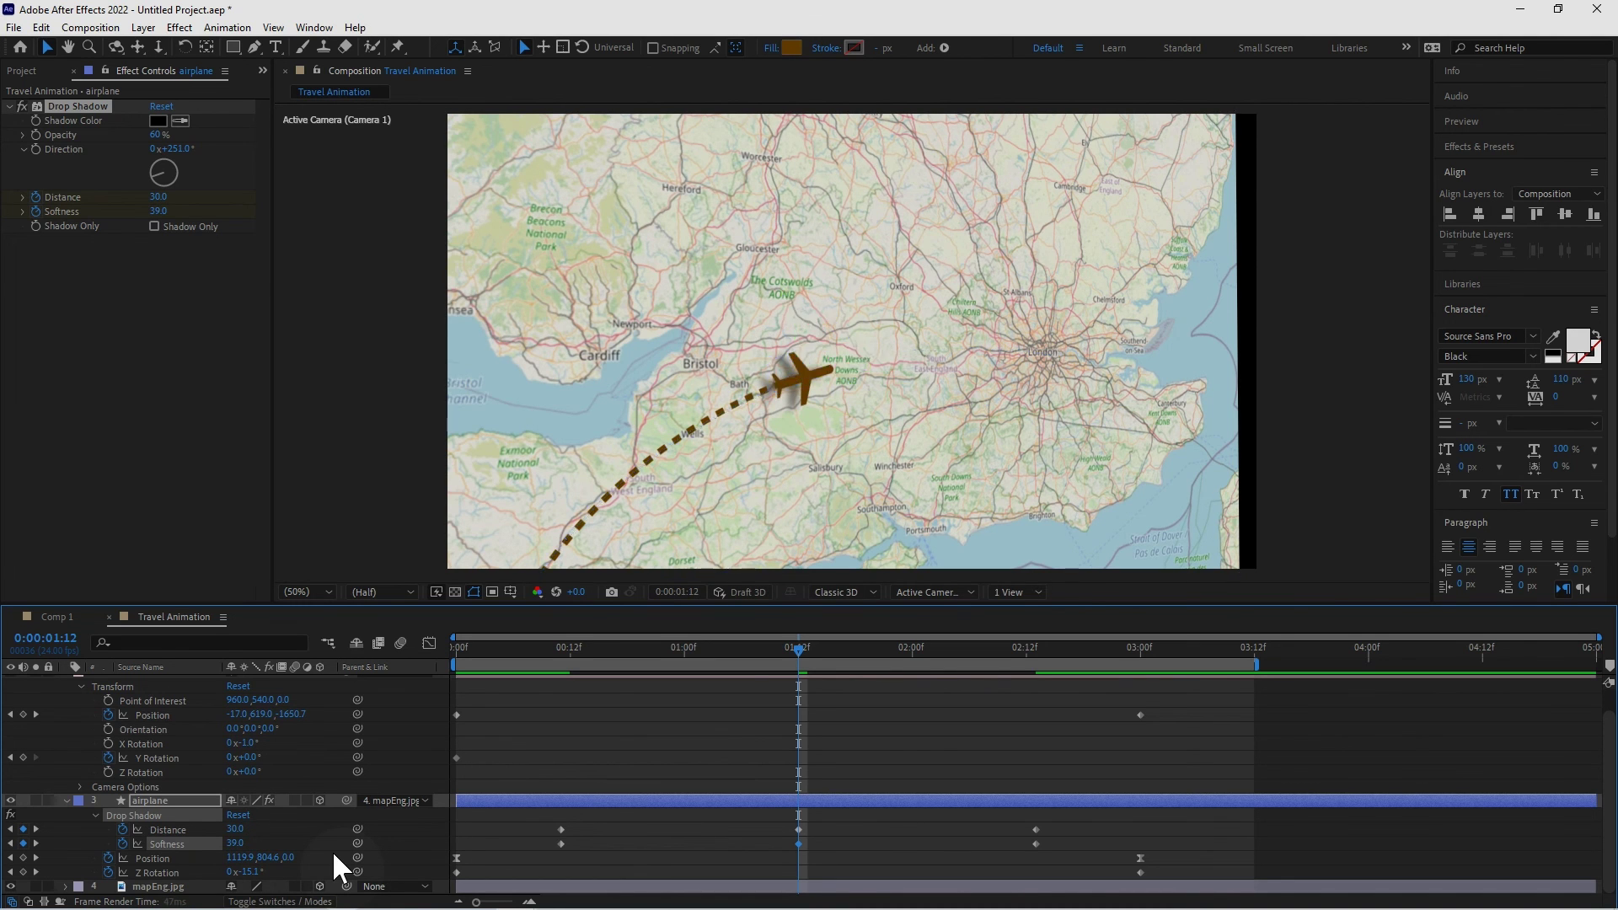
{"action": "key", "text": "space"}
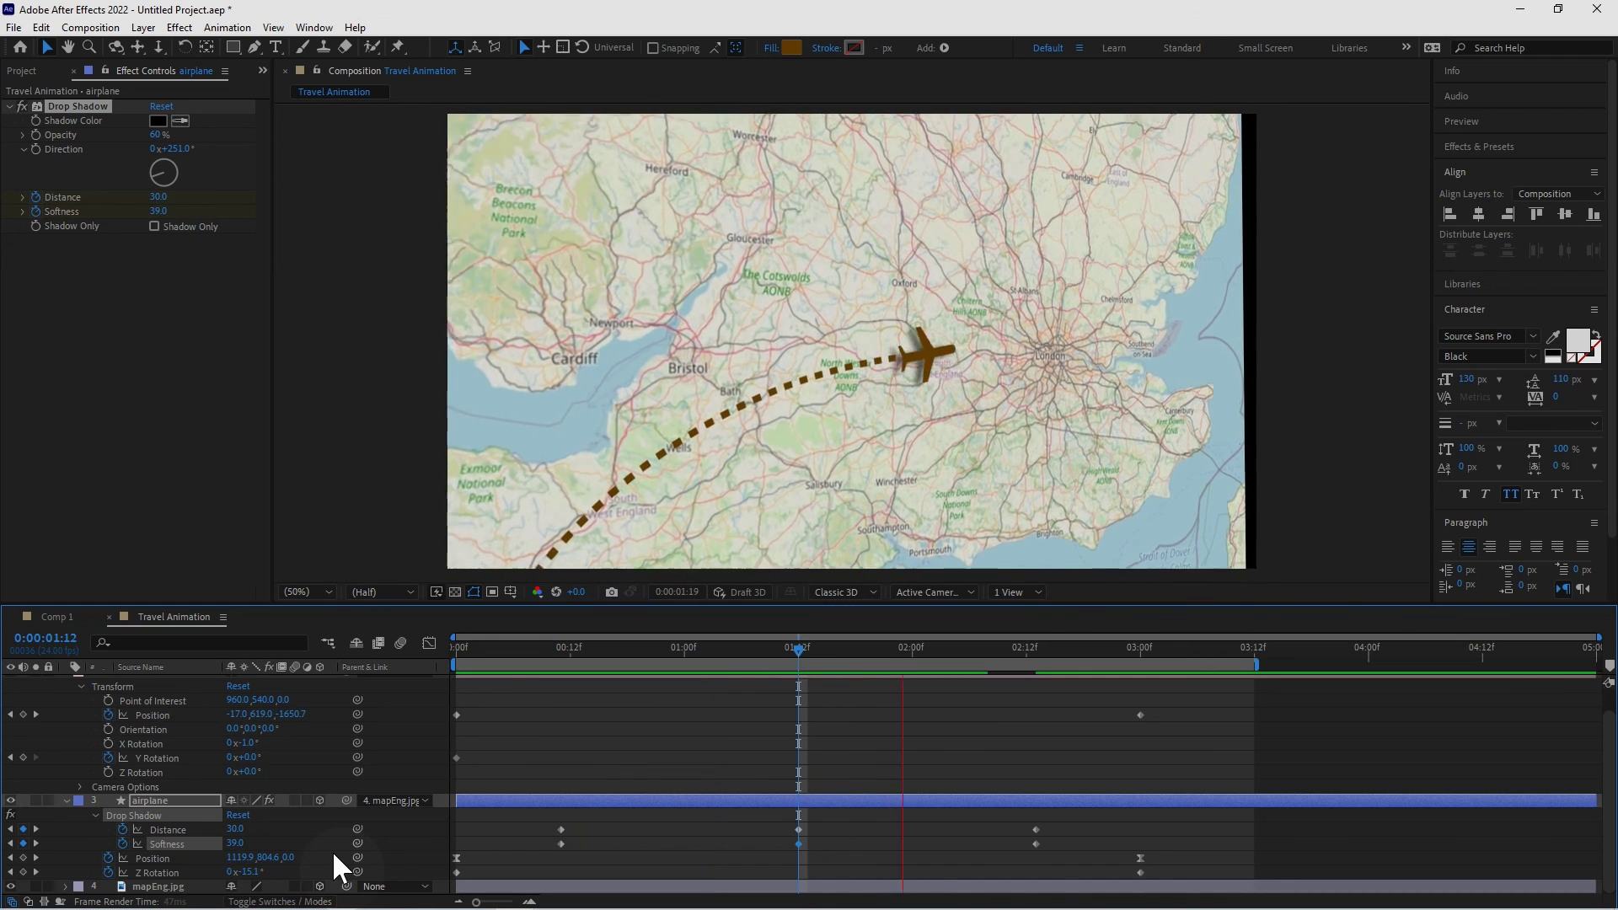